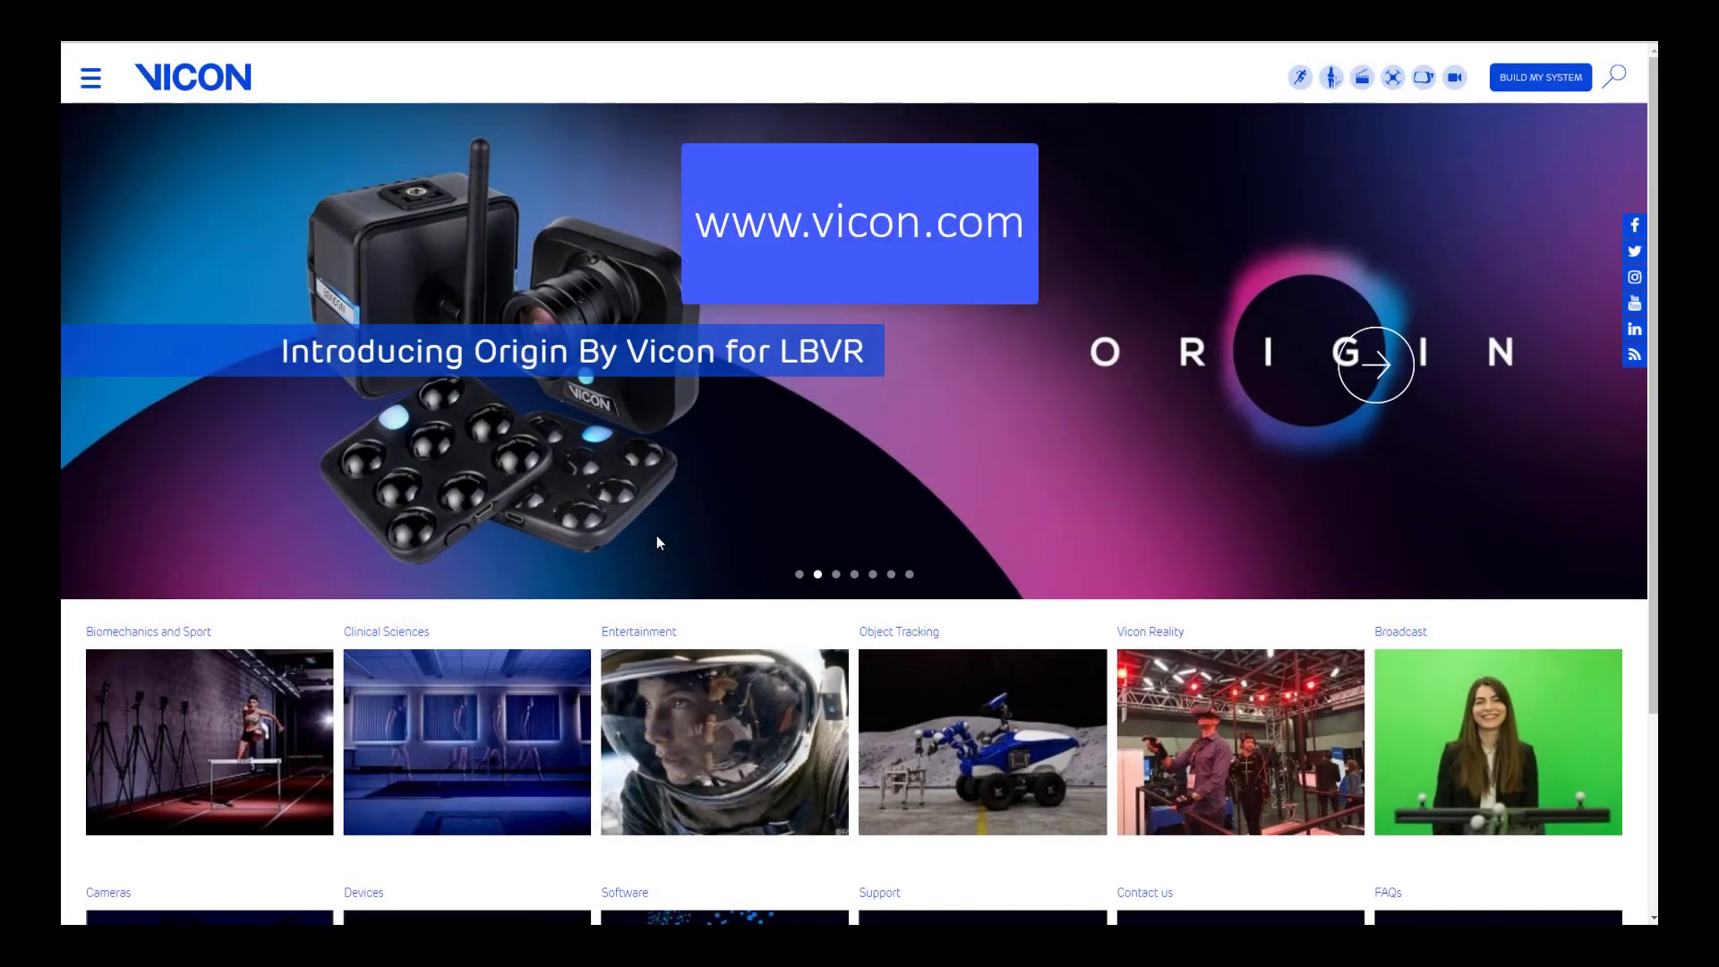
# - Download pyCGM2_3.0.8.zip from the Conventional Gait Model 2 page under Support > Downloads > Nexus
pyautogui.click(91, 80)
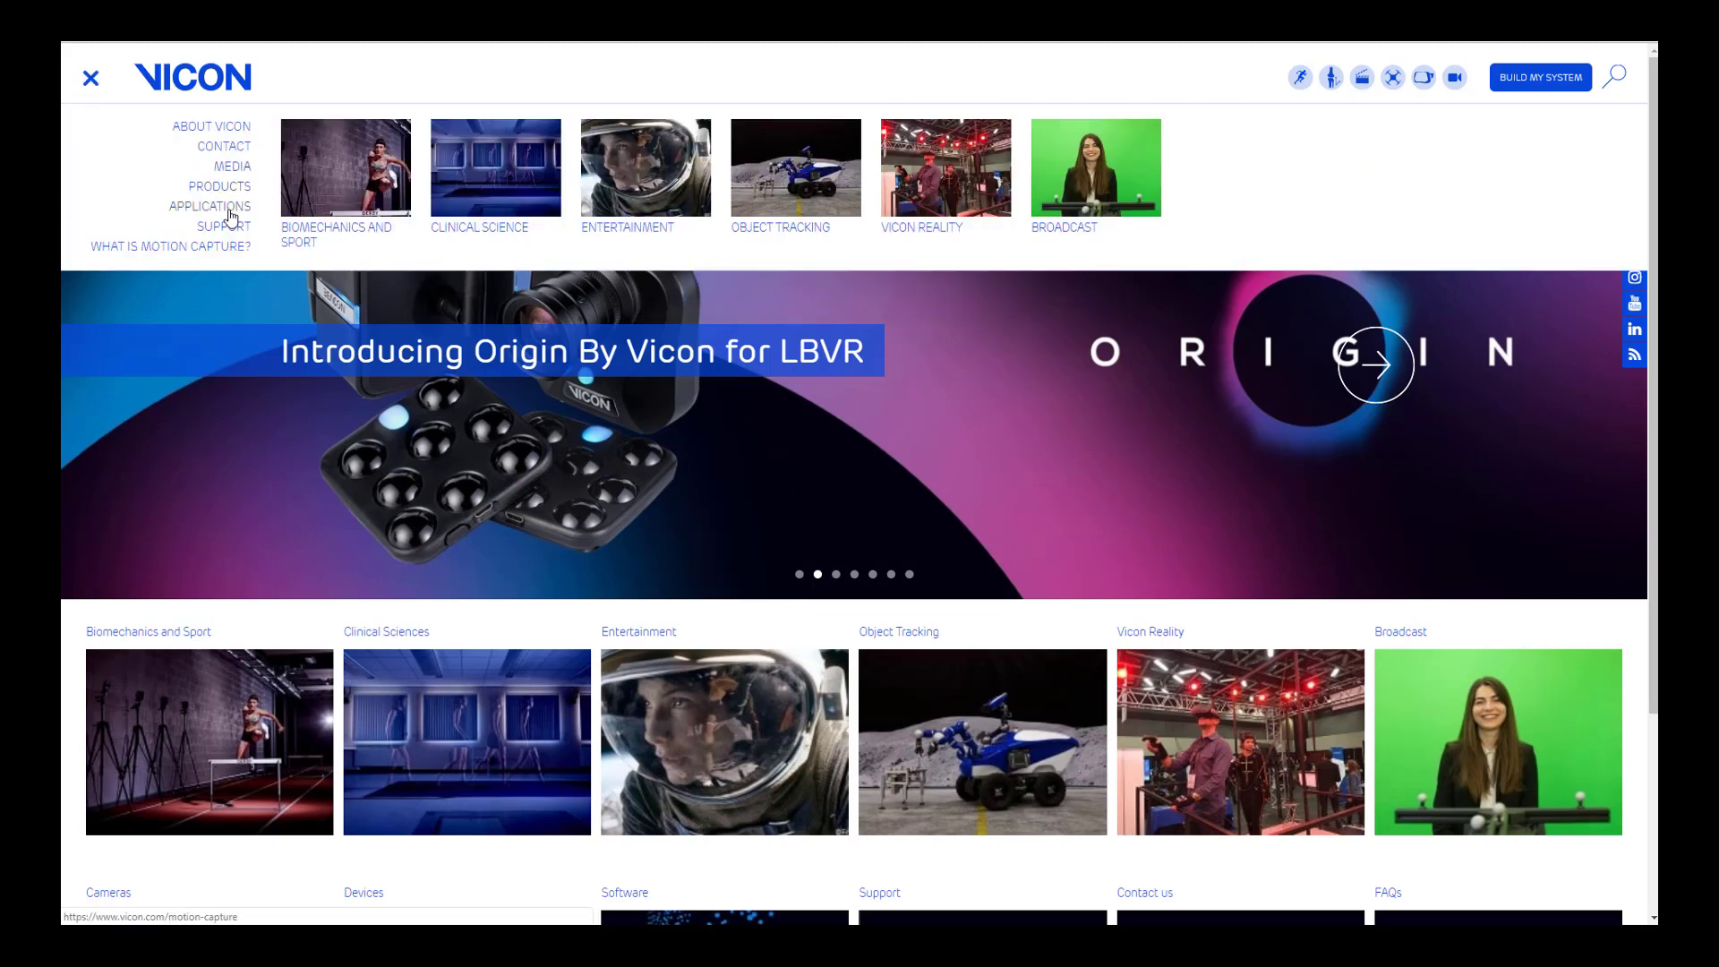
pyautogui.moveTo(229, 222)
pyautogui.click(331, 210)
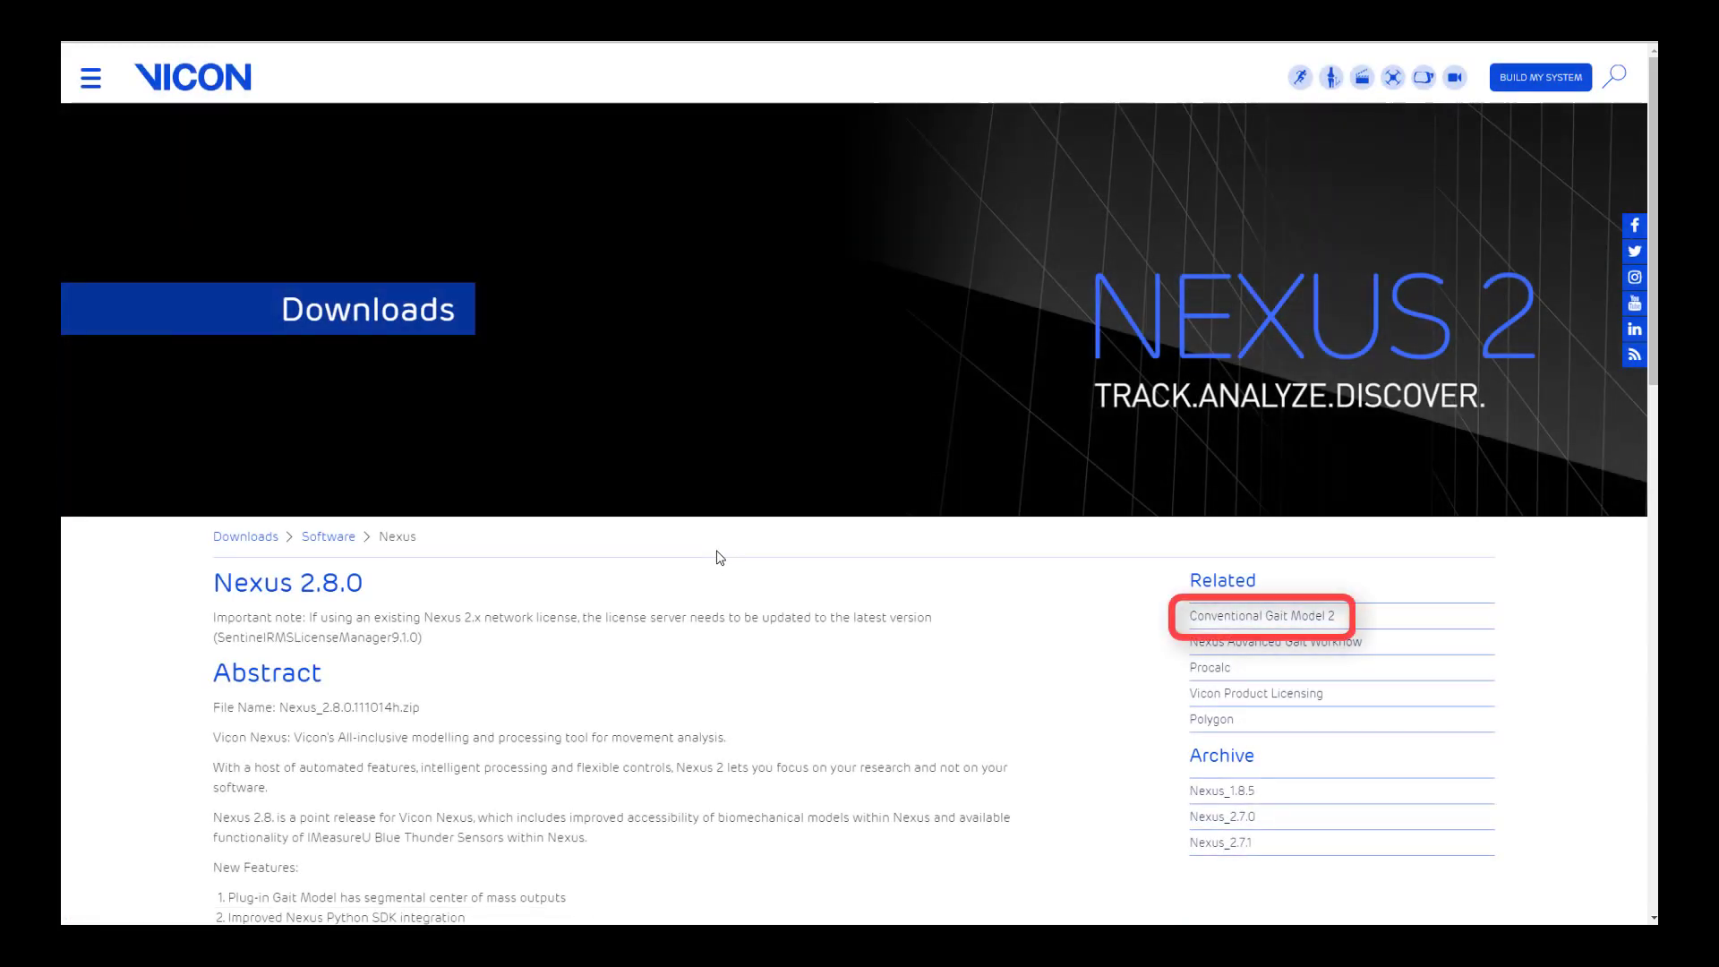
pyautogui.click(1327, 618)
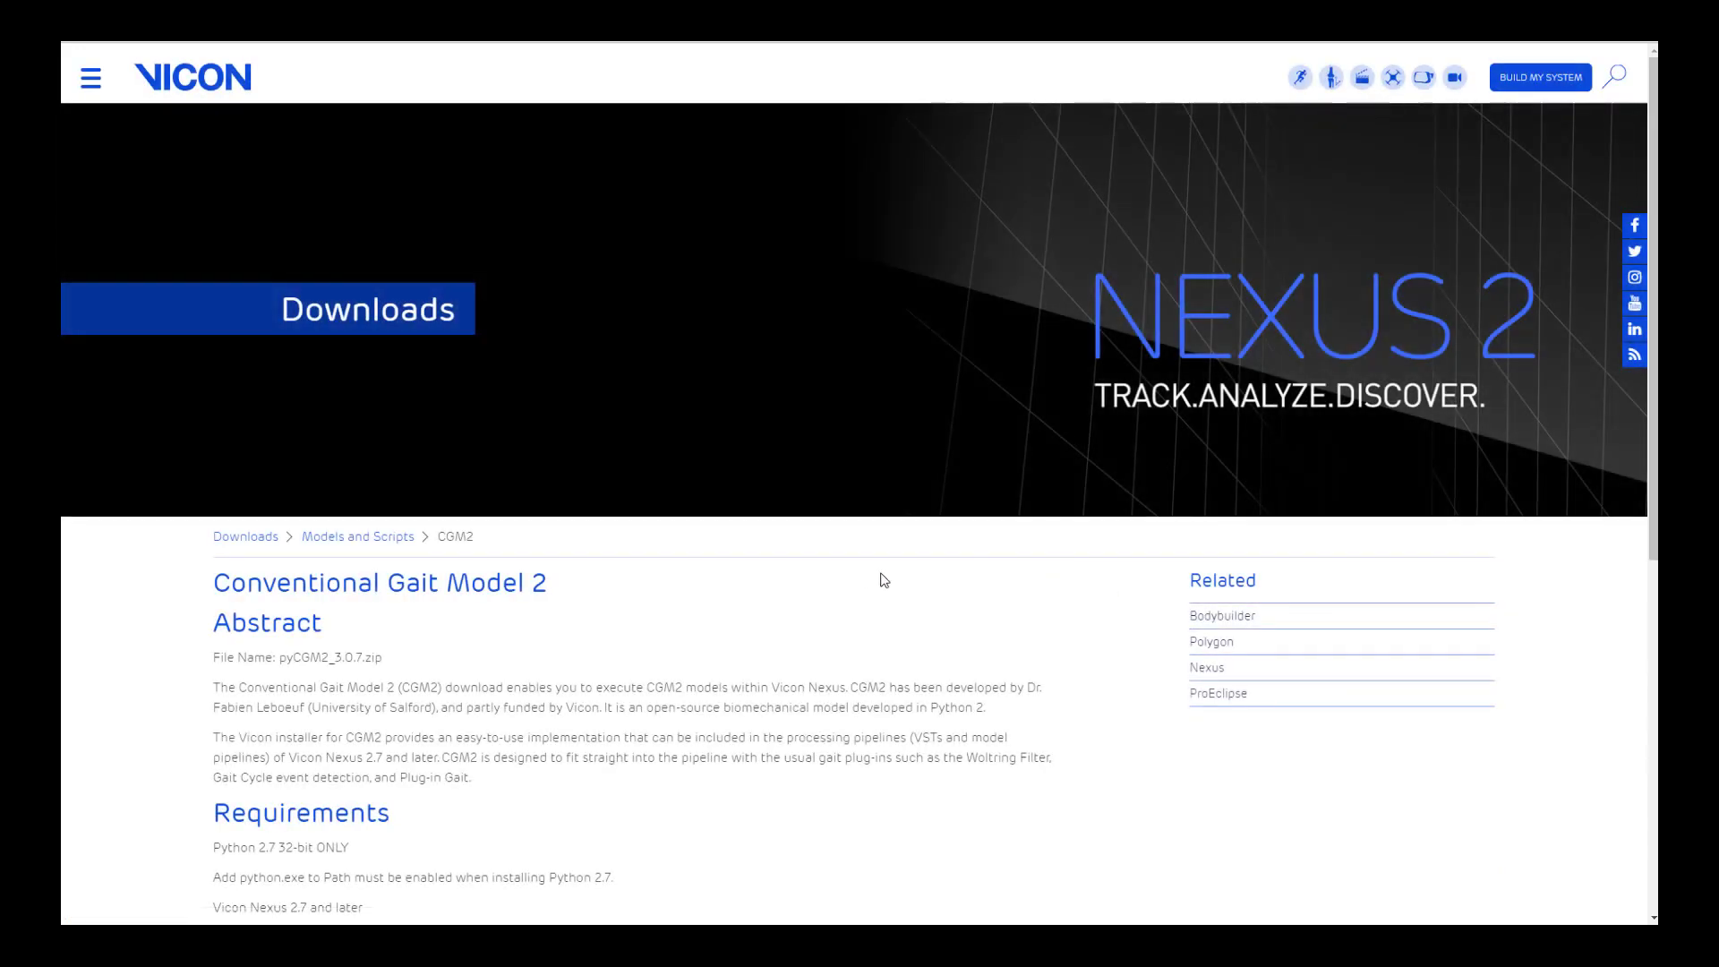
pyautogui.scroll(-5, 883, 580)
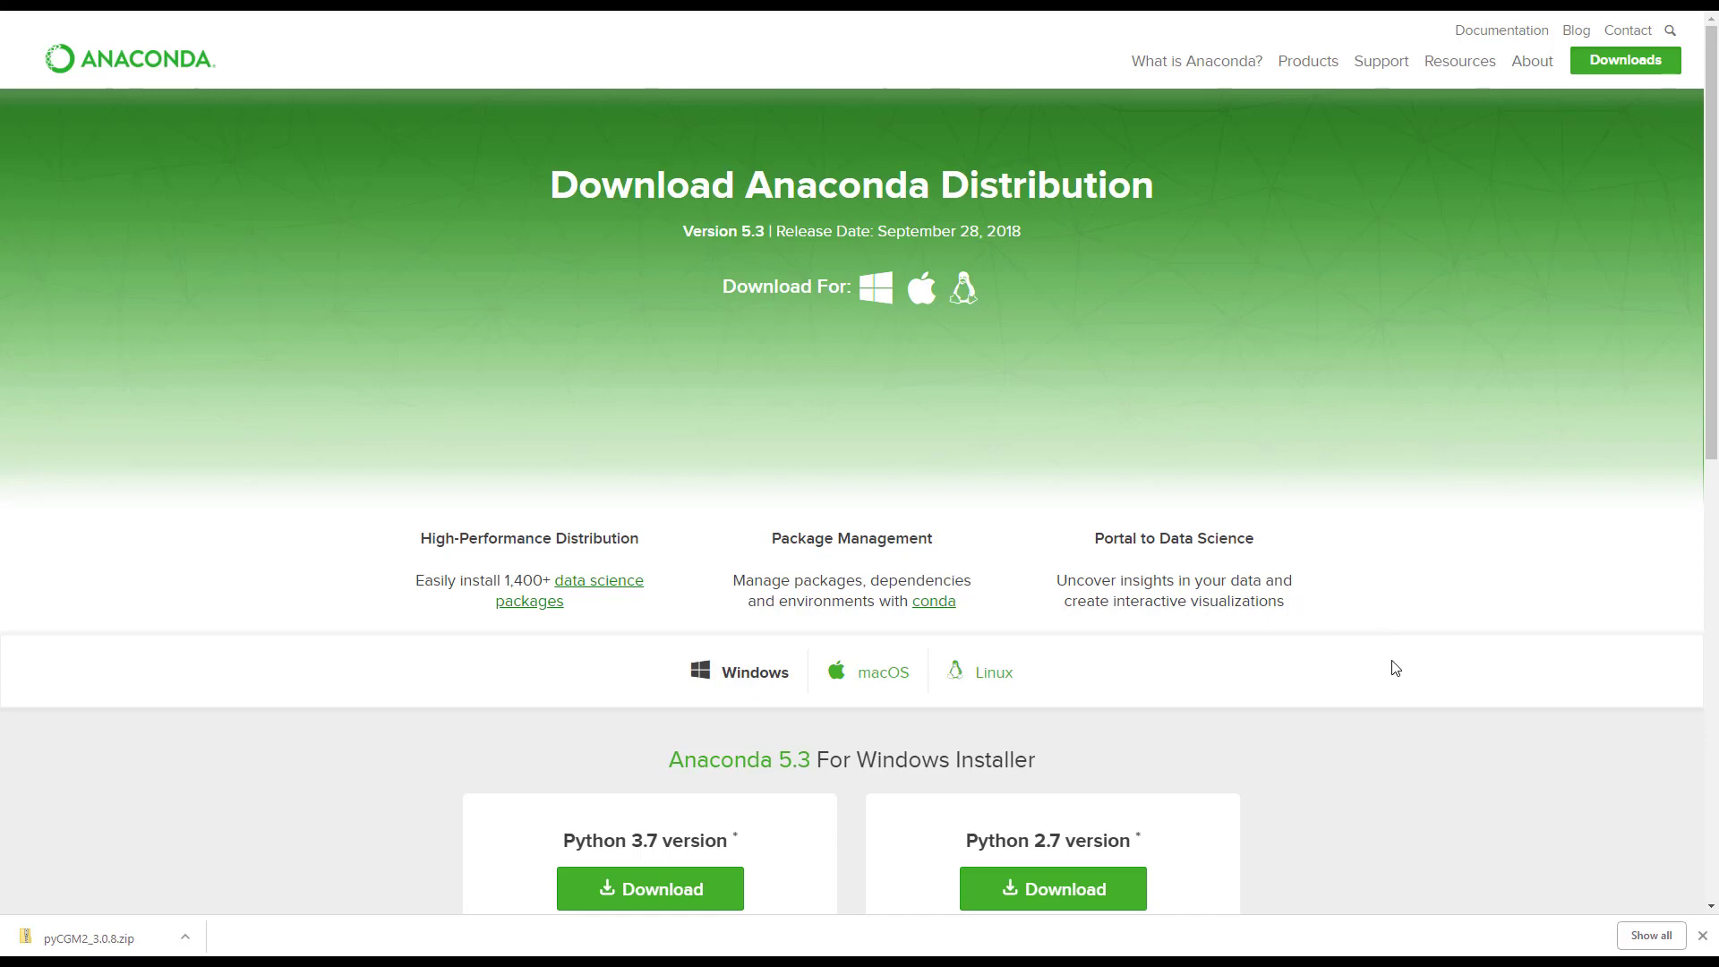
# - Scroll the Anaconda 5.3 download page down to the Windows installer section
pyautogui.scroll(-5, 1394, 682)
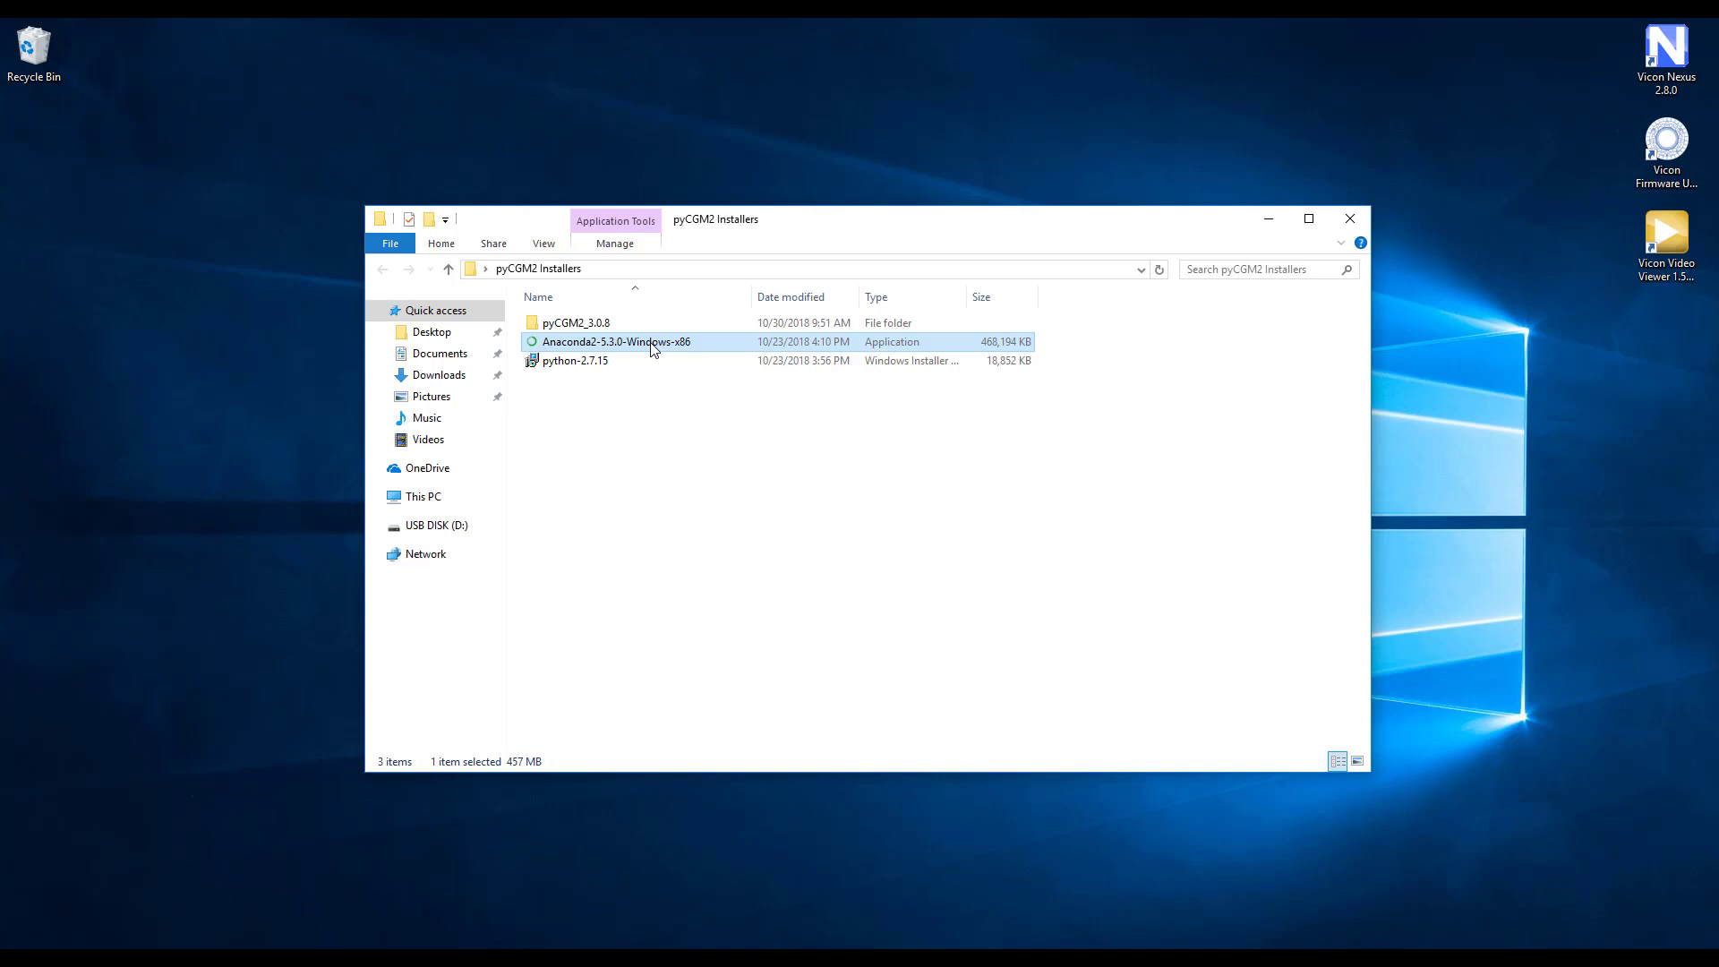
# - Run the Anaconda2-5.3.0-Windows-x86 installer for Just Me, default location, with Add Anaconda to PATH ticked
pyautogui.doubleClick(652, 347)
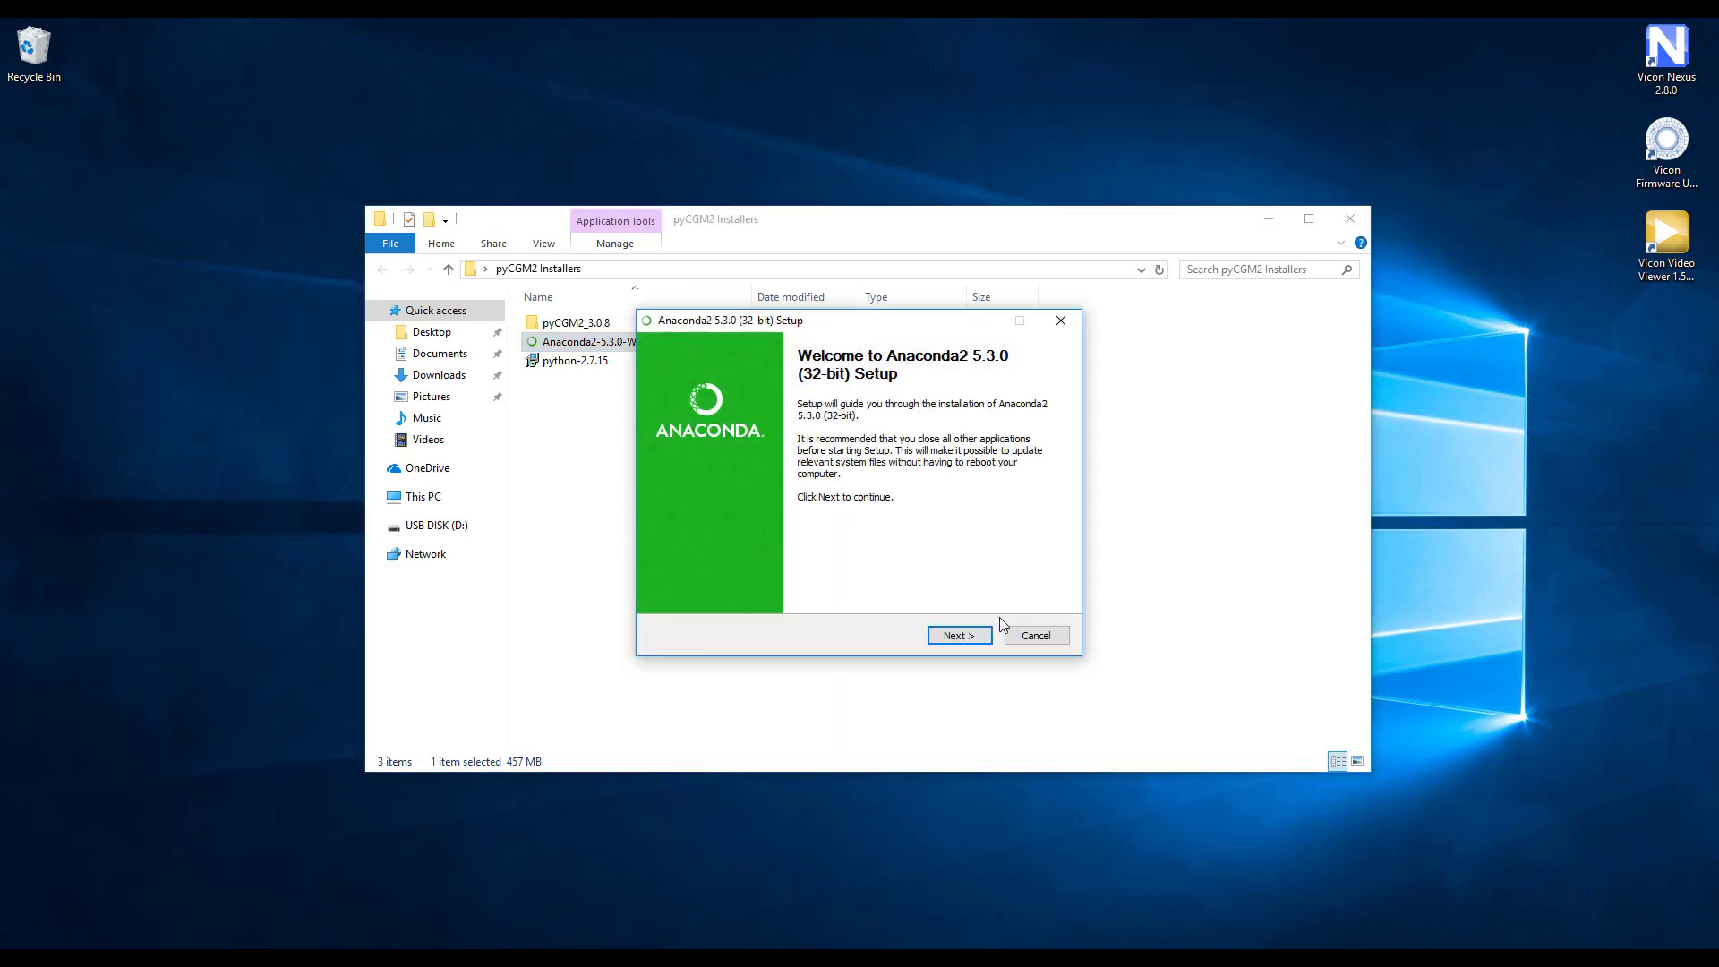
pyautogui.click(958, 636)
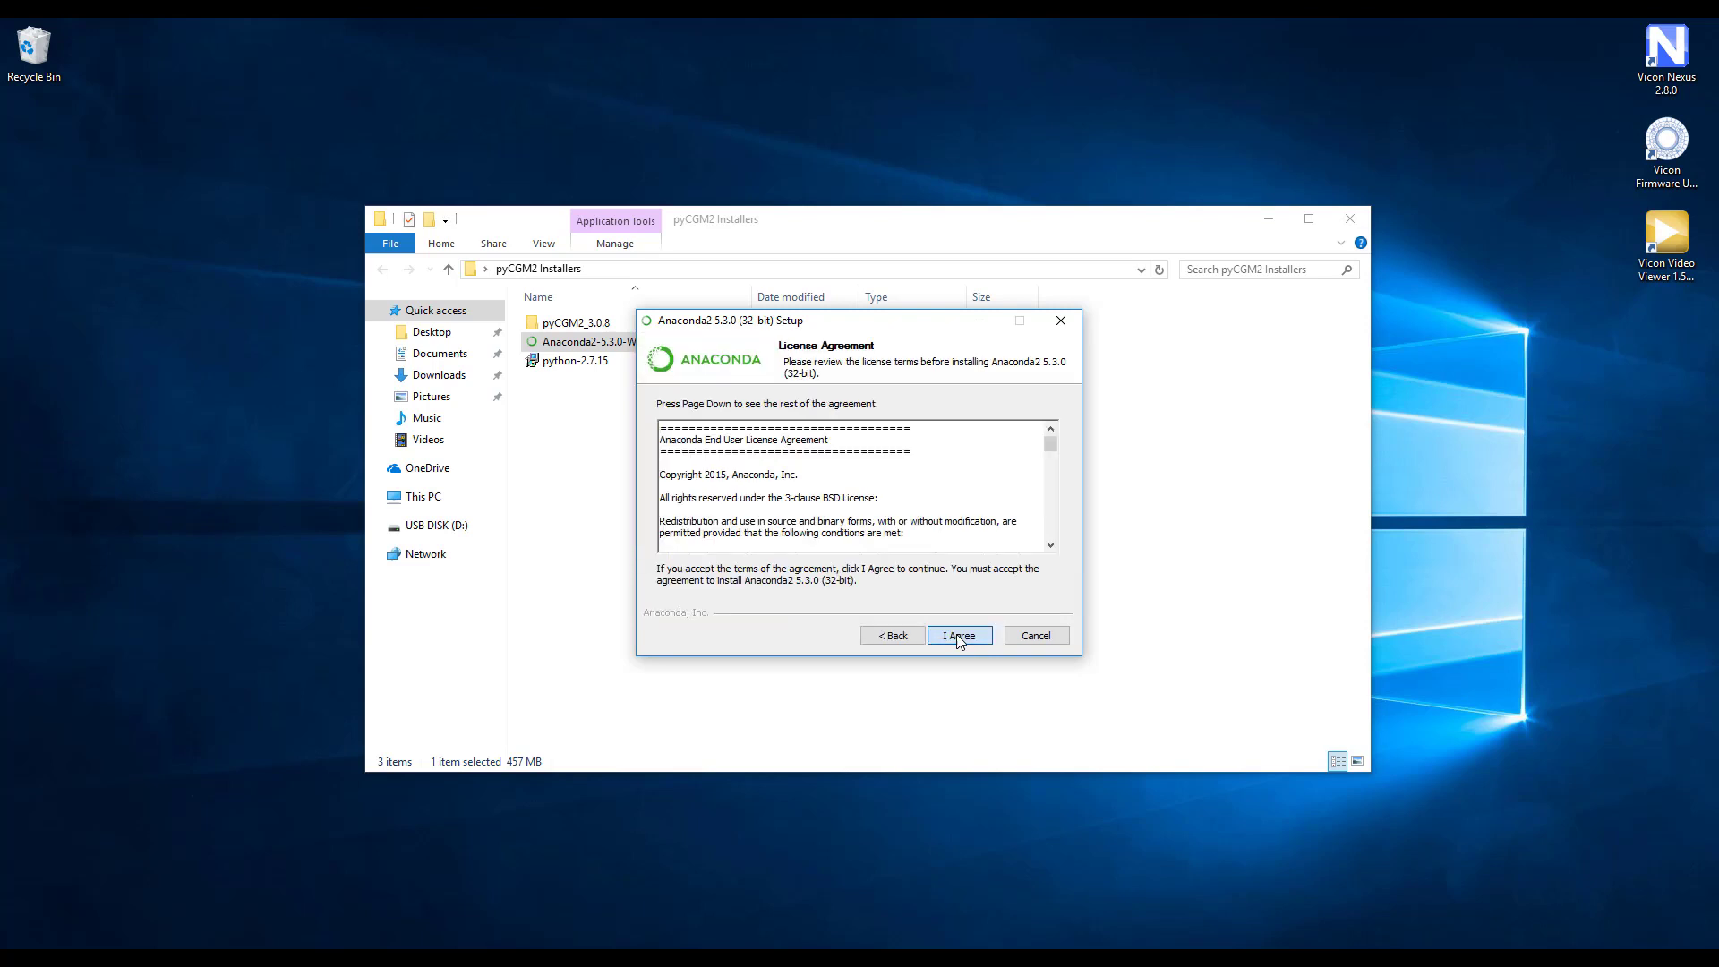
pyautogui.click(958, 635)
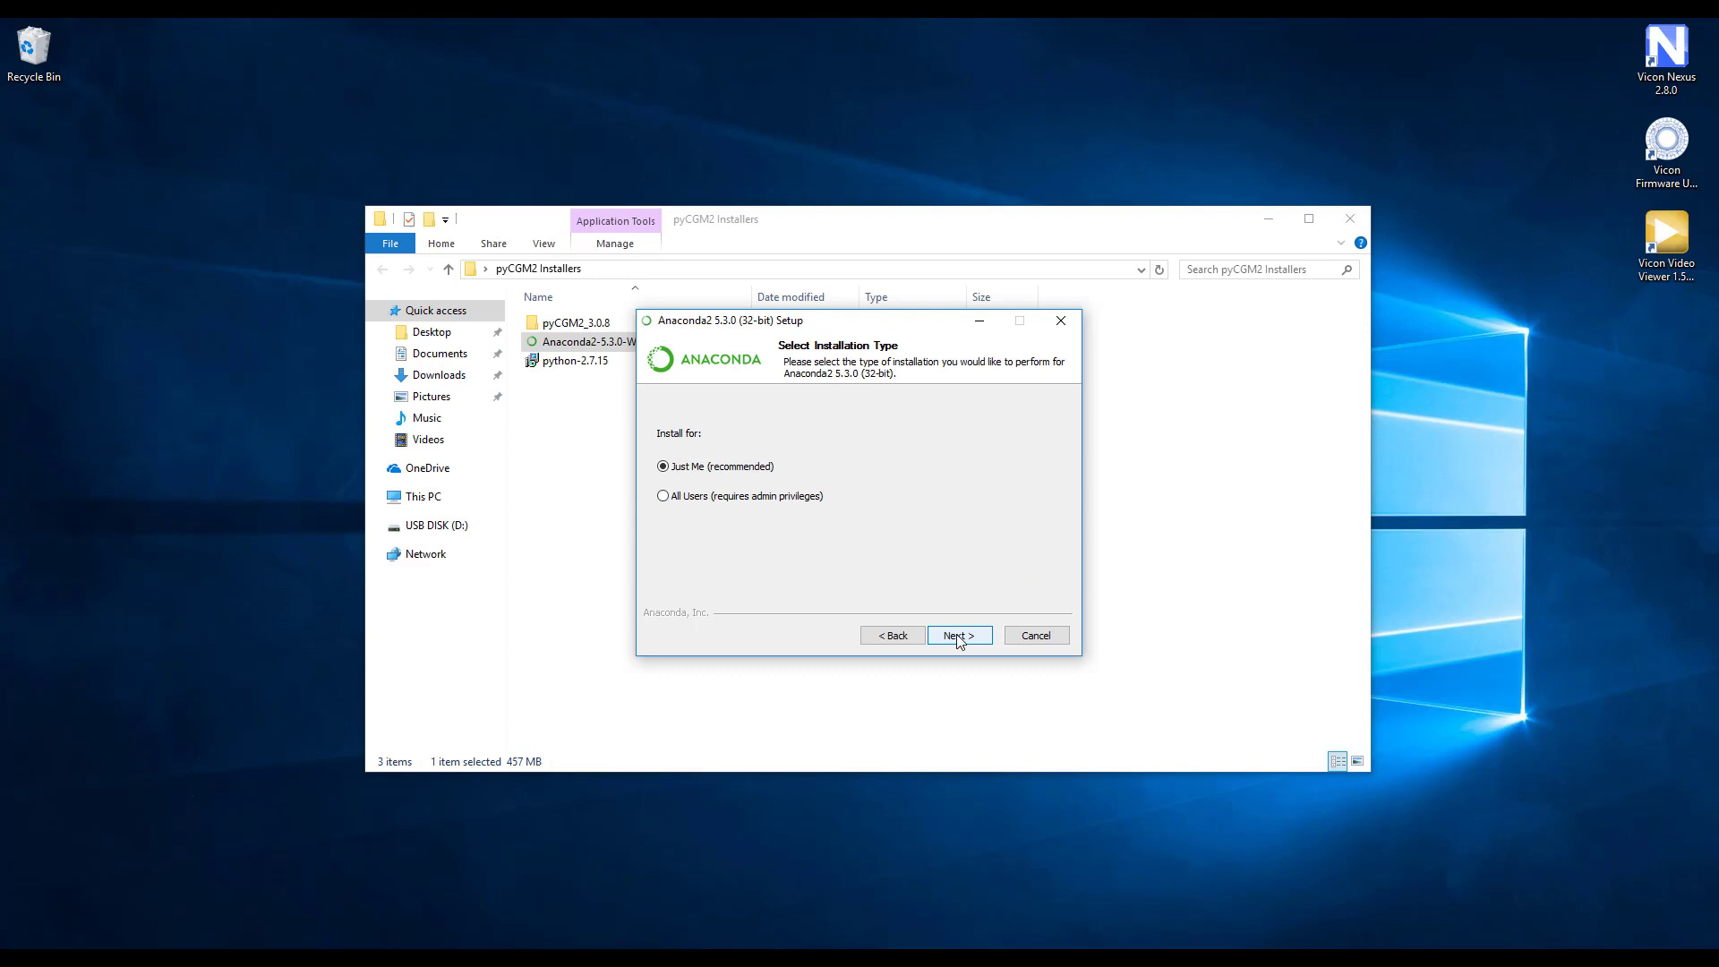
pyautogui.click(956, 636)
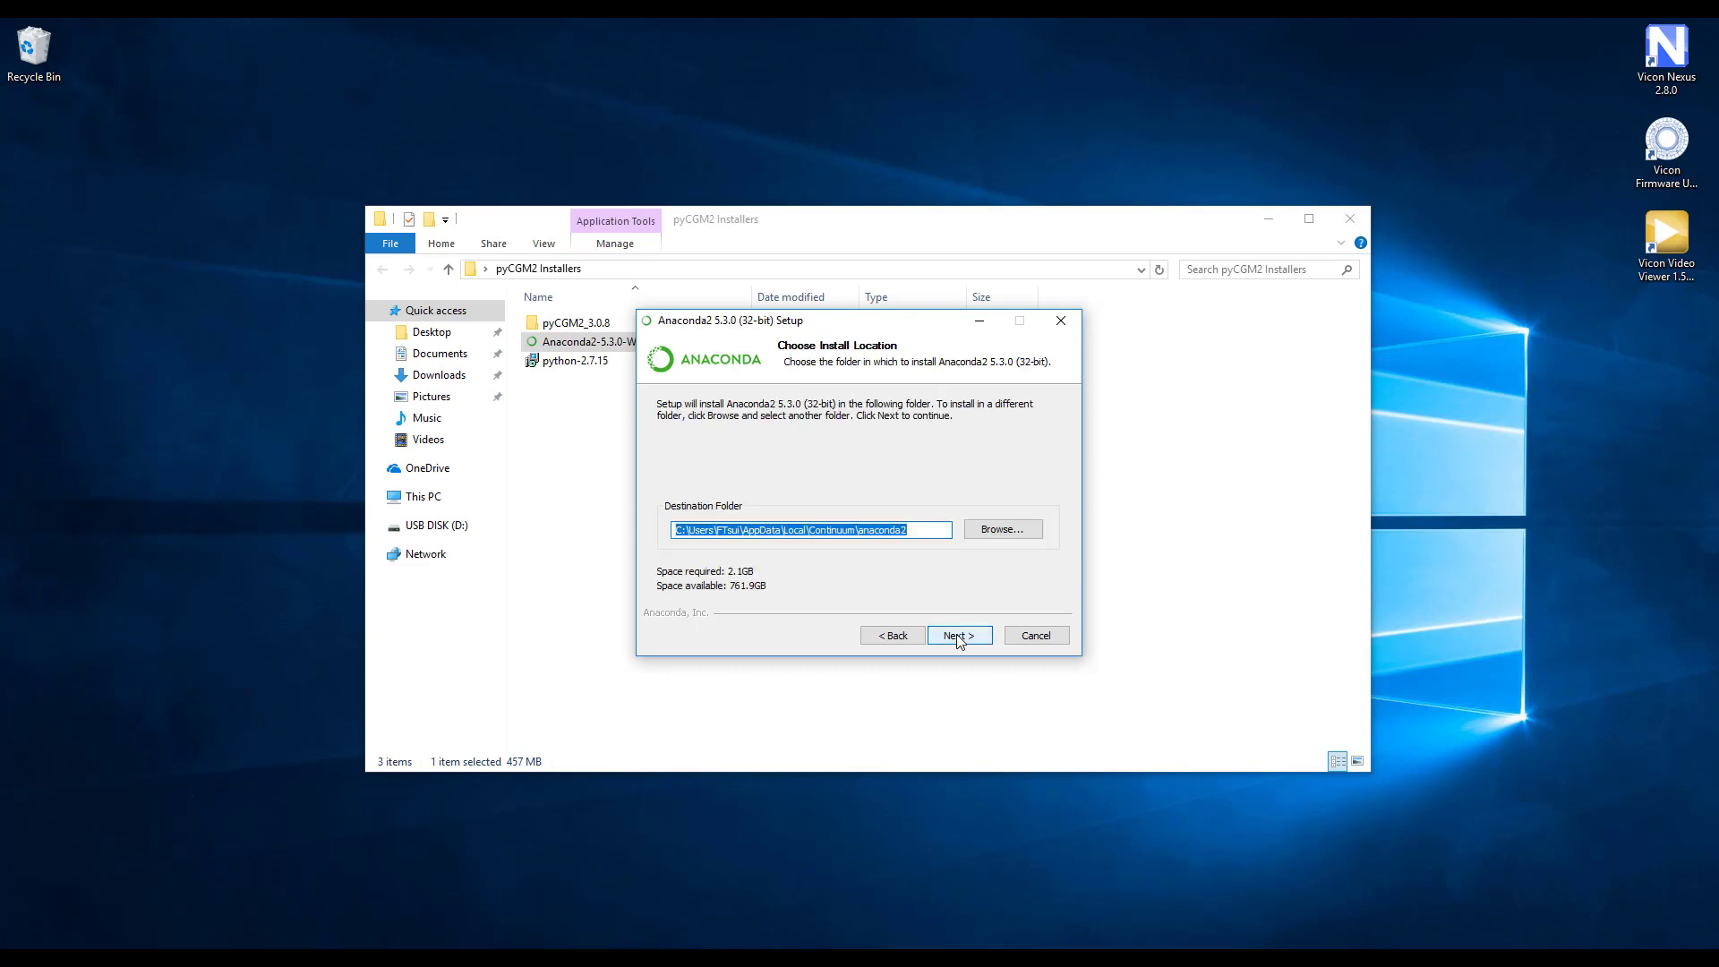
pyautogui.click(956, 634)
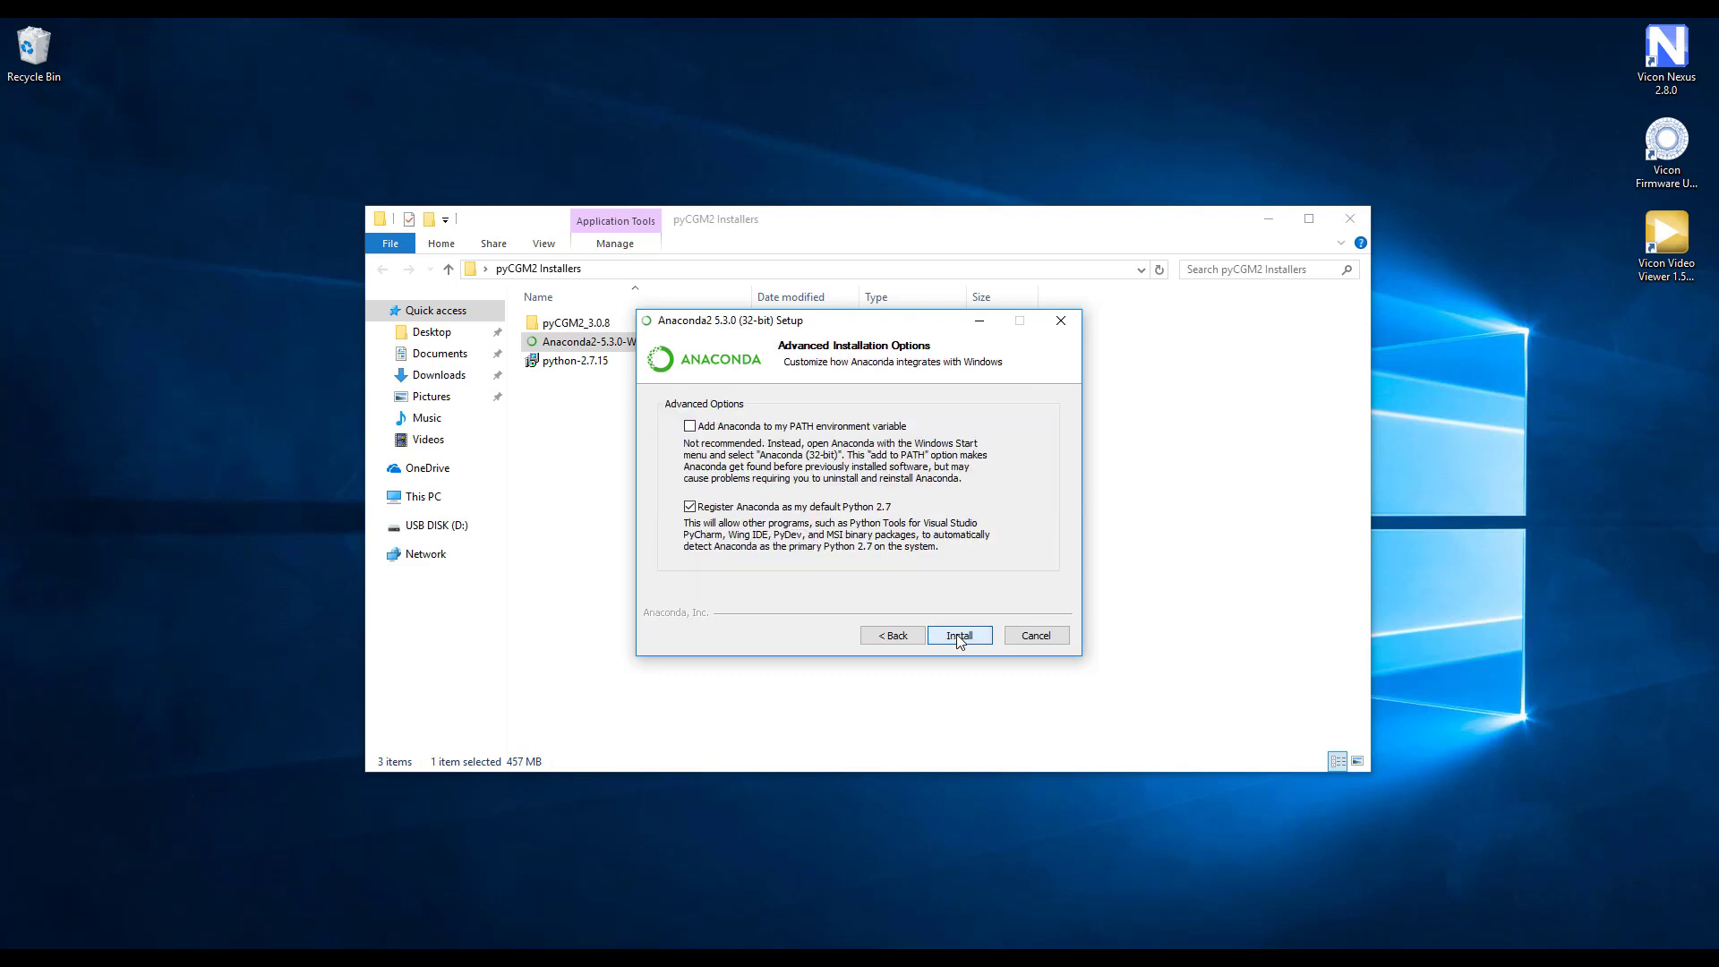
pyautogui.click(690, 428)
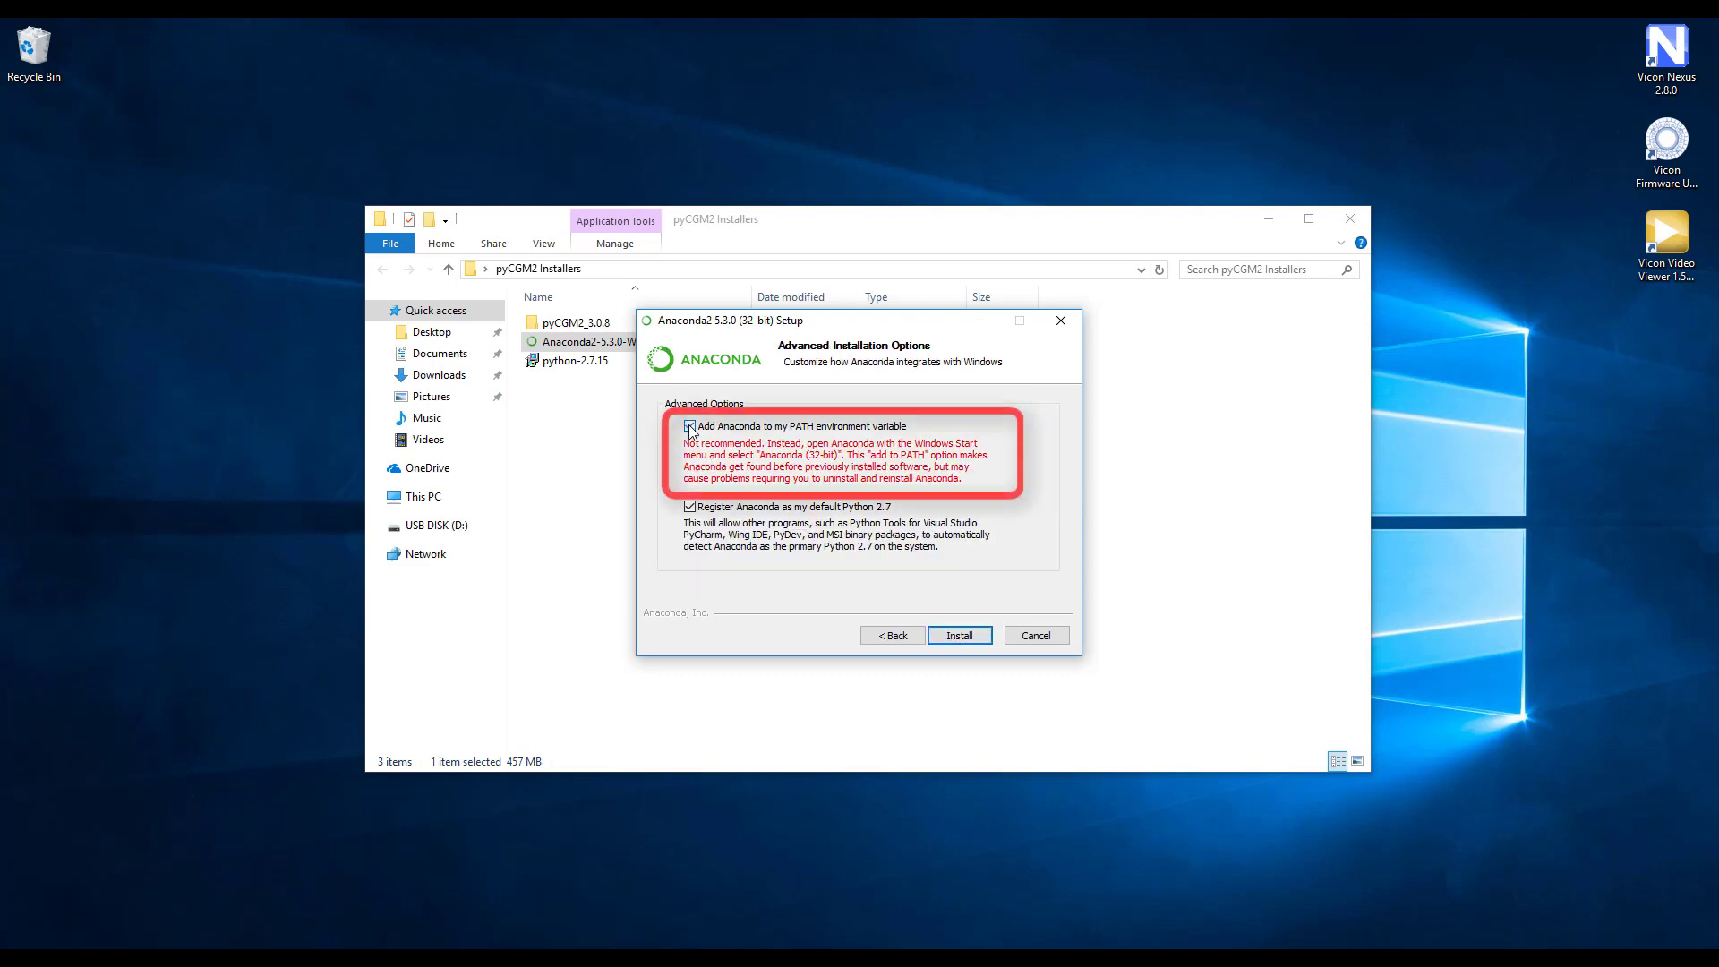
pyautogui.click(959, 635)
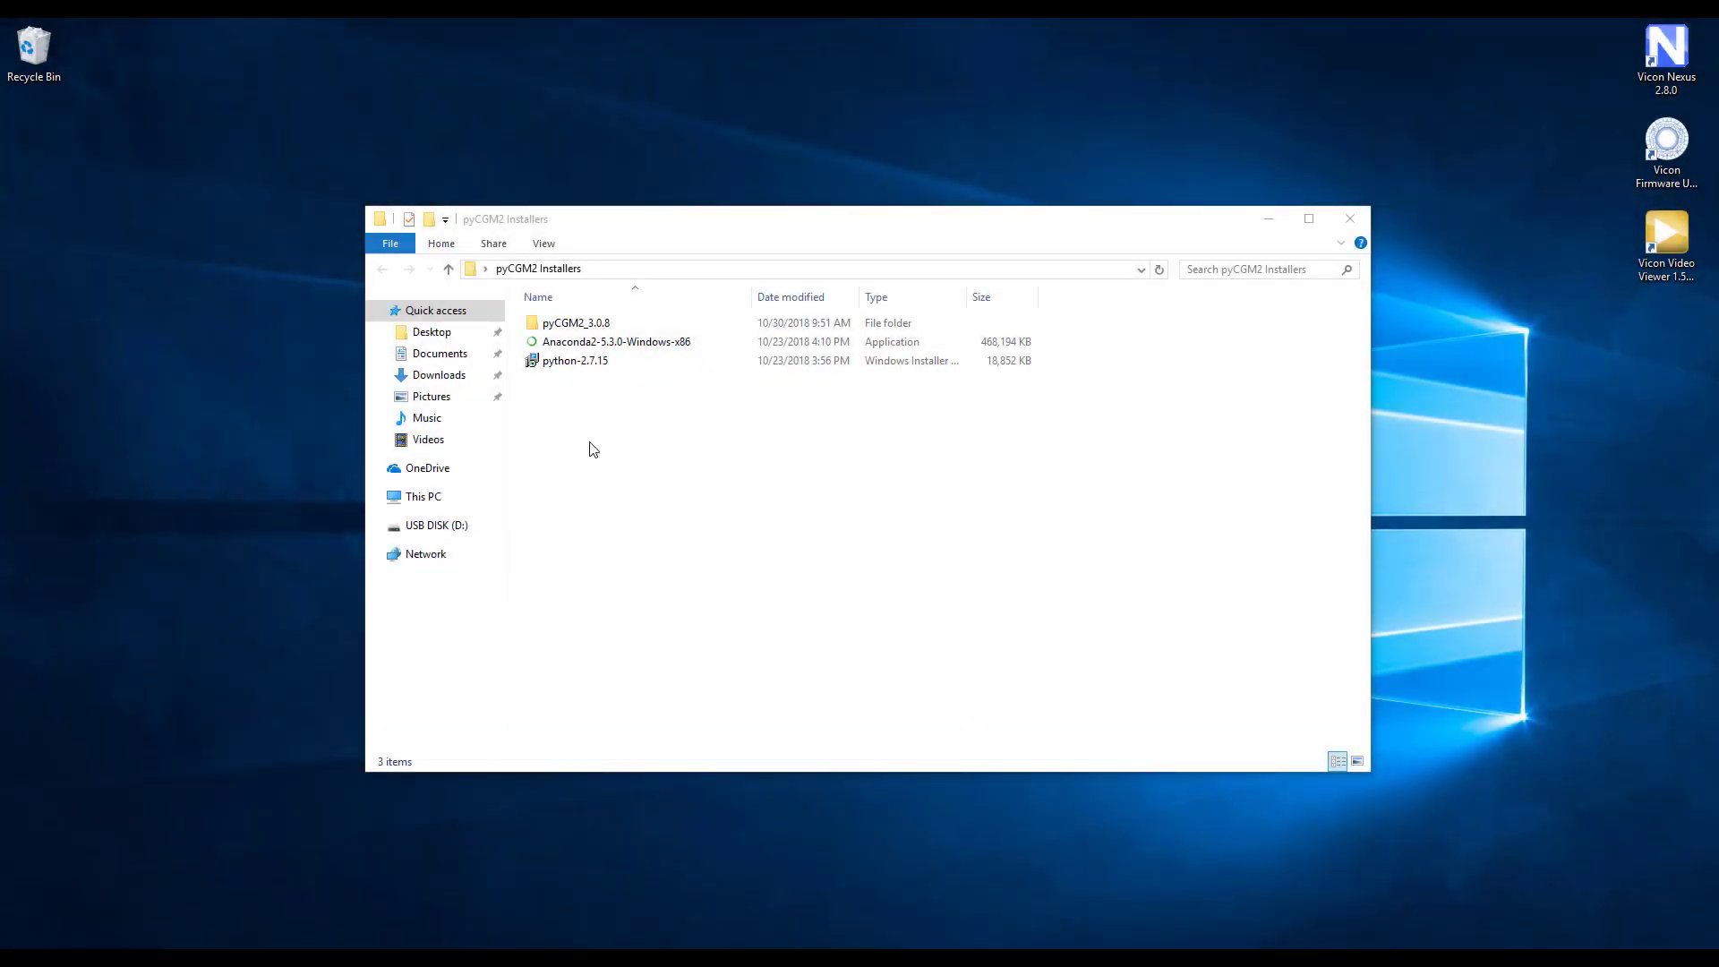
# - Launch pyCGM2-version3.0.8 from the nested pyCGM2_3.0.8 folders and confirm Yes to install
pyautogui.doubleClick(582, 326)
pyautogui.doubleClick(582, 325)
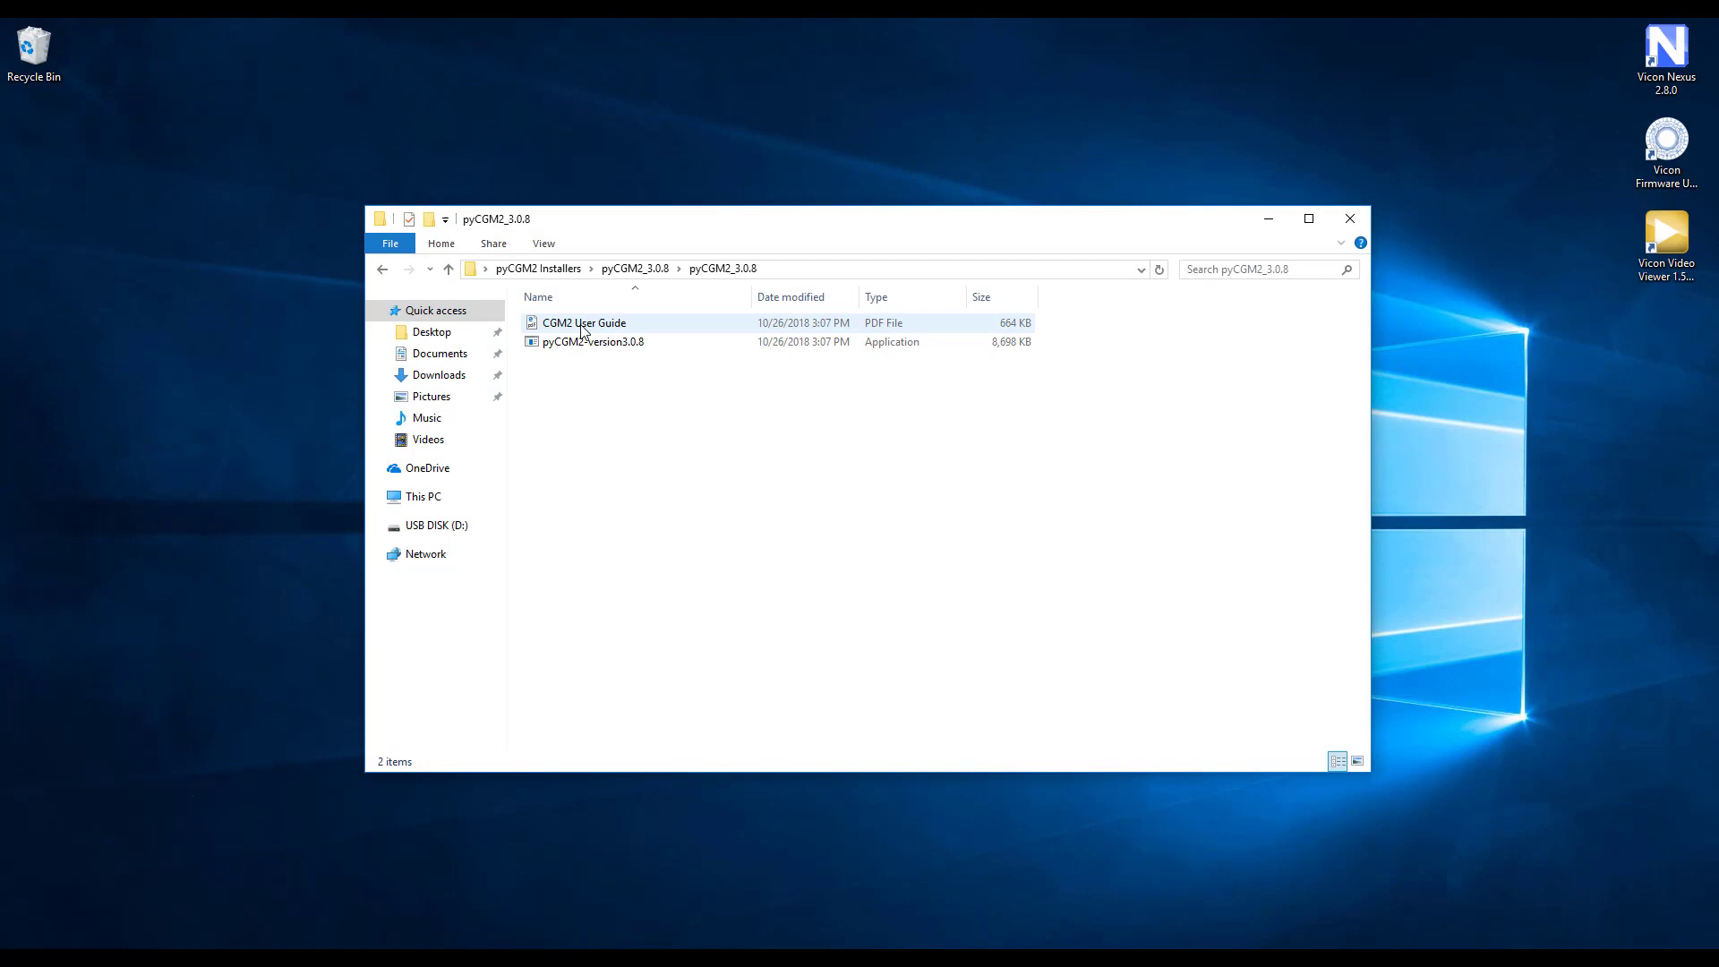
pyautogui.click(583, 348)
pyautogui.click(583, 347)
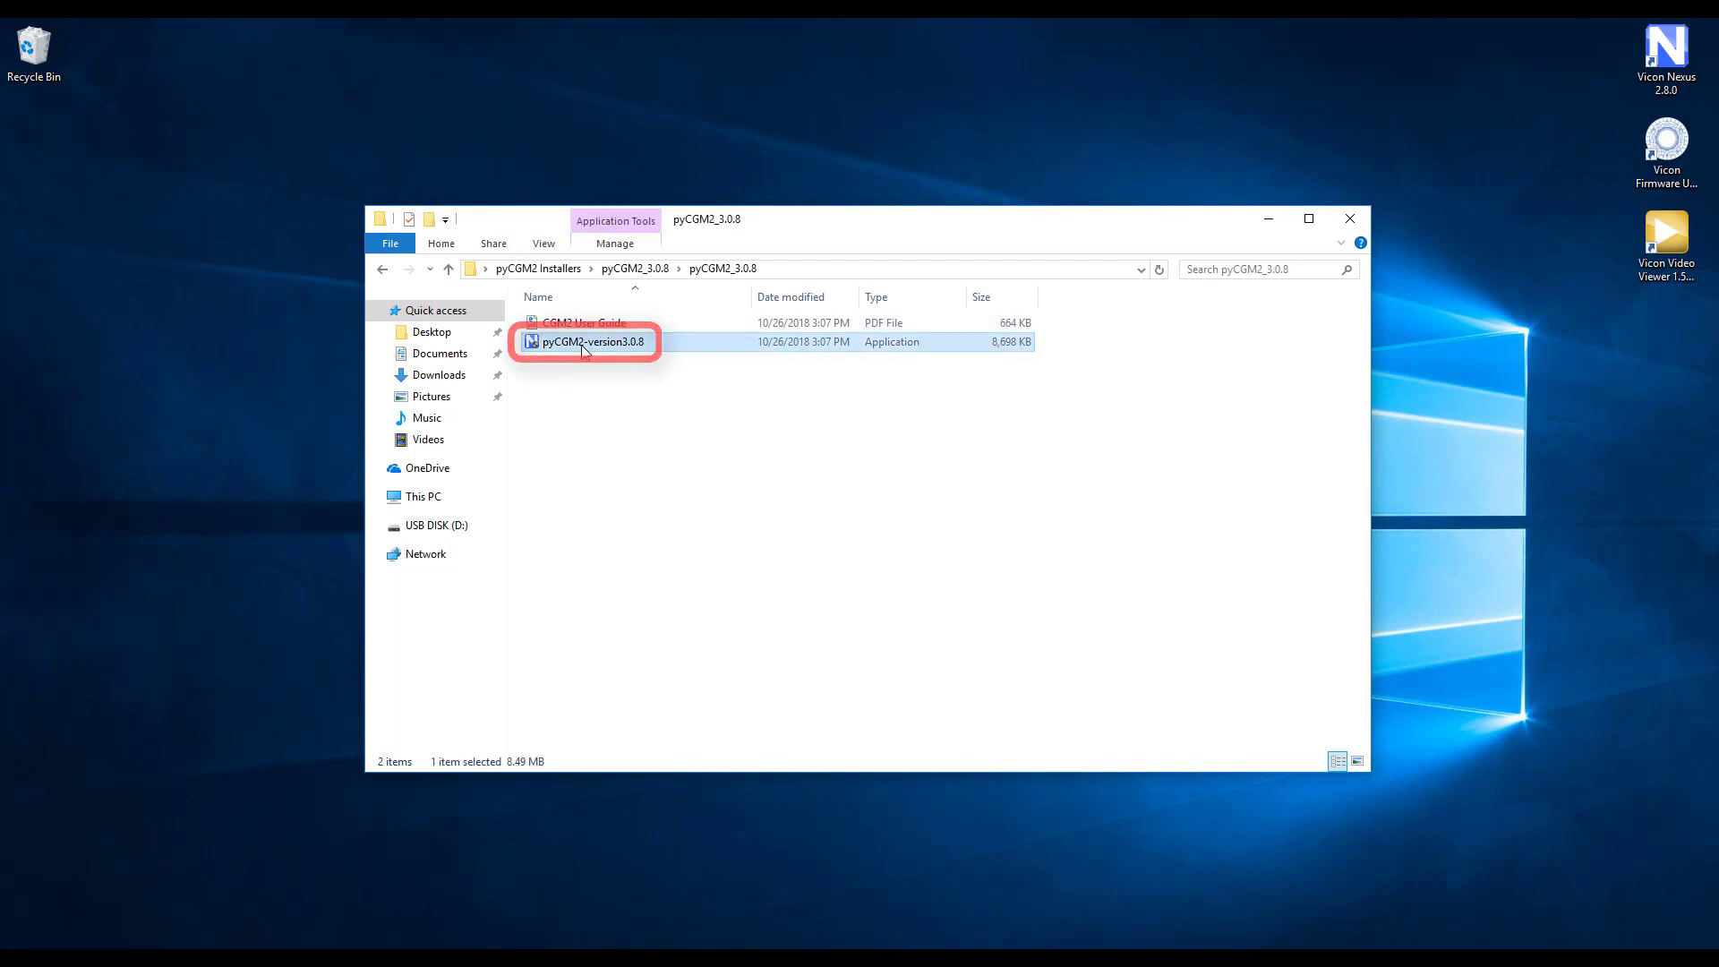
pyautogui.doubleClick(582, 350)
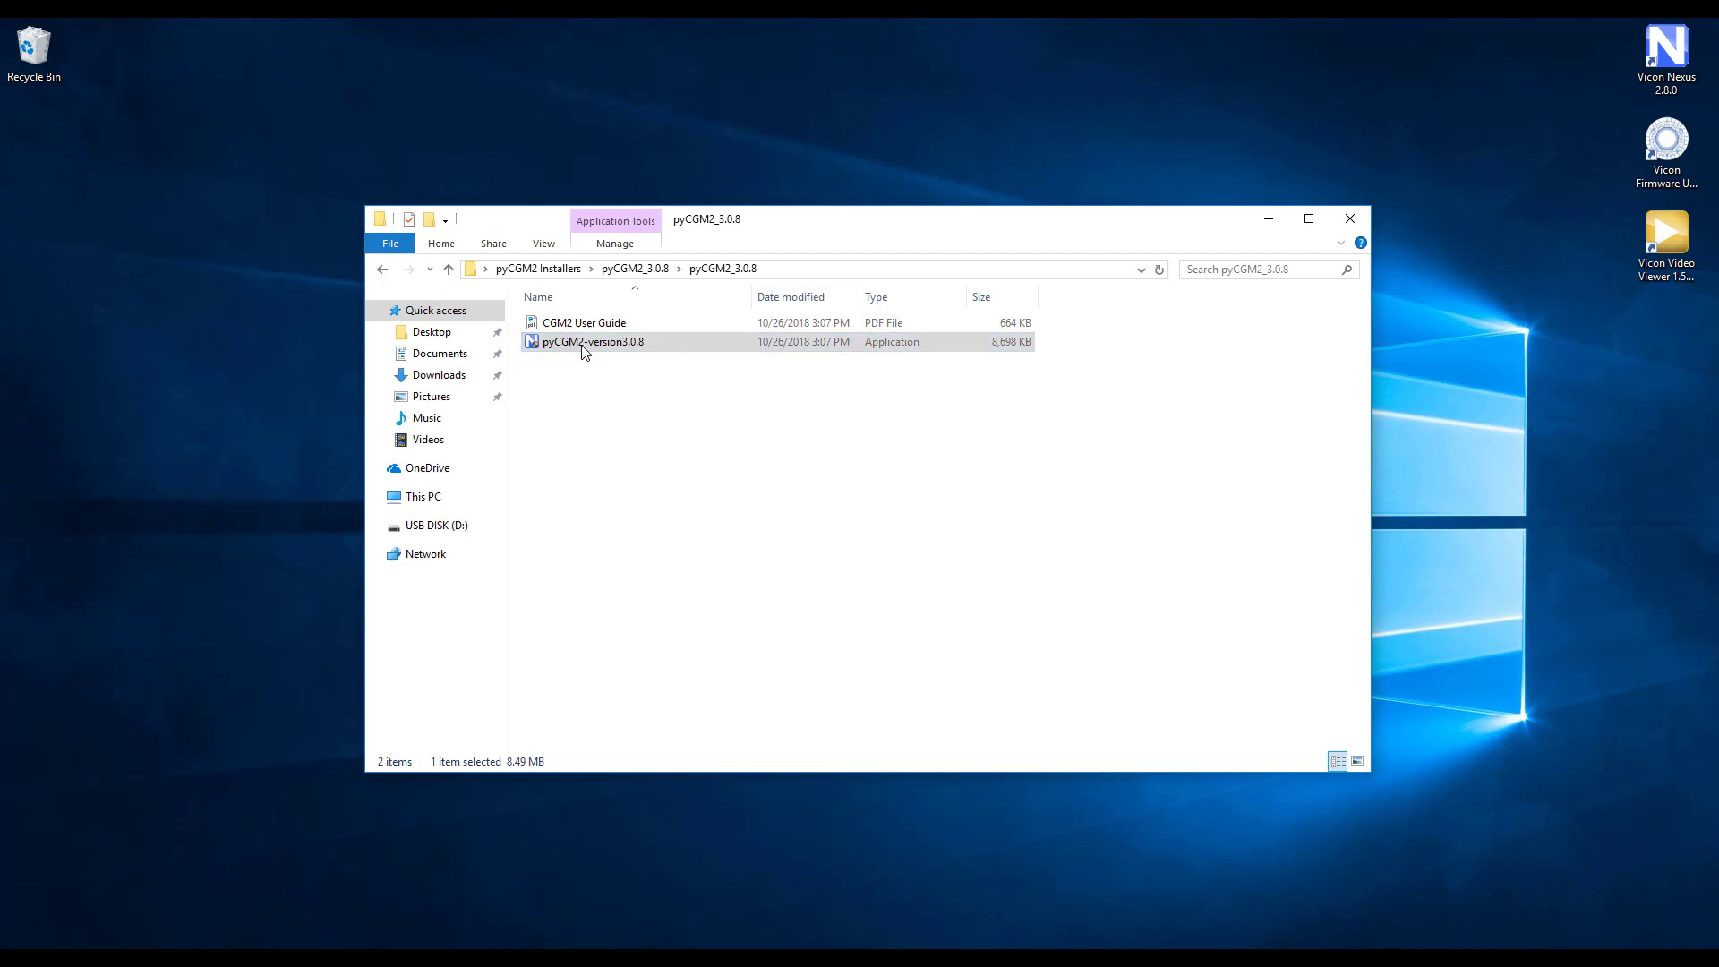
pyautogui.click(815, 506)
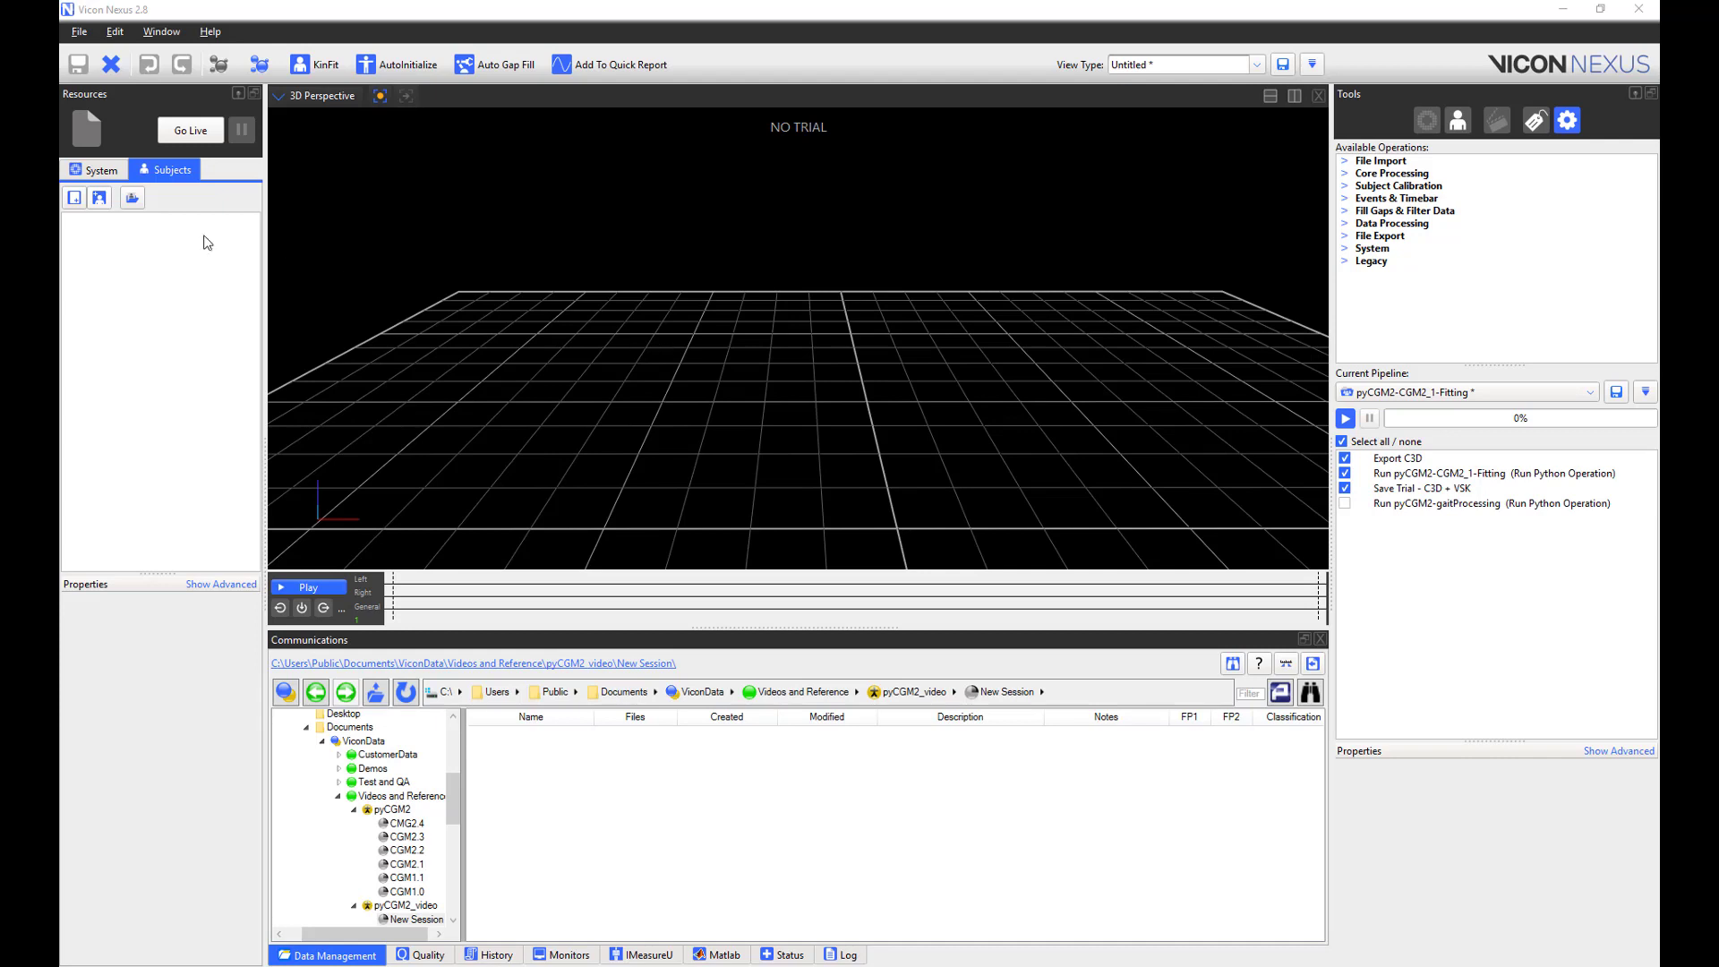
# - List the pyCGM2 subject templates, then the pyCGM2 entries in the Current Pipeline dropdown
pyautogui.click(101, 201)
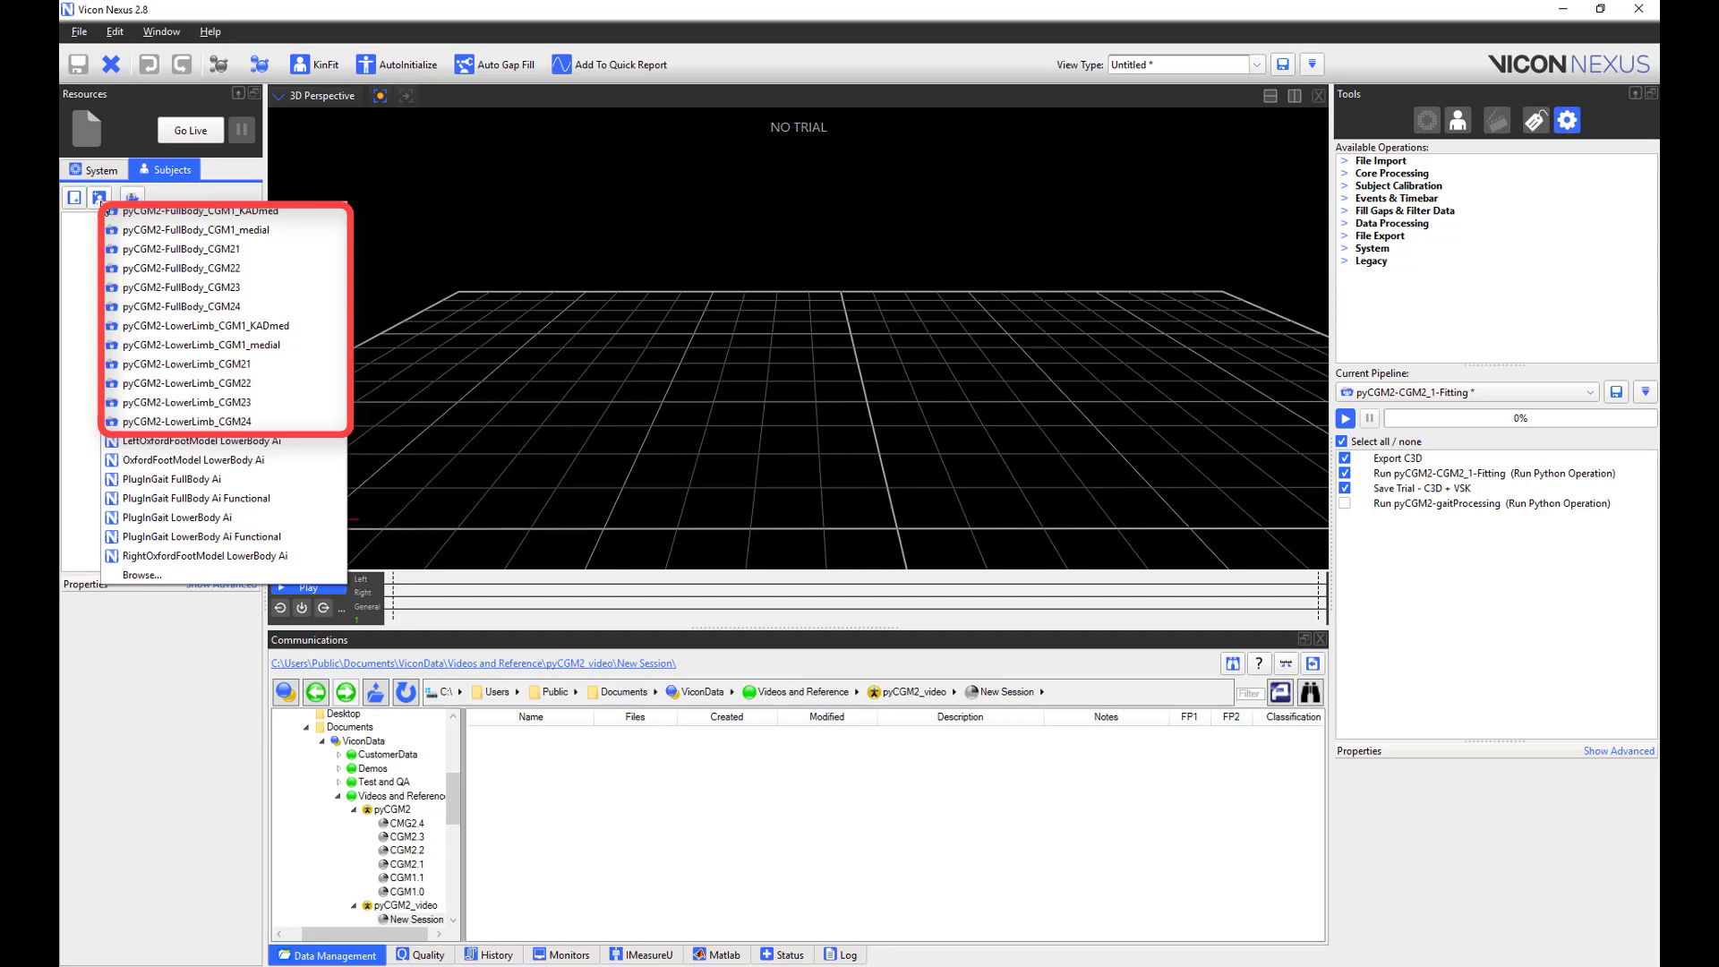
pyautogui.click(1581, 394)
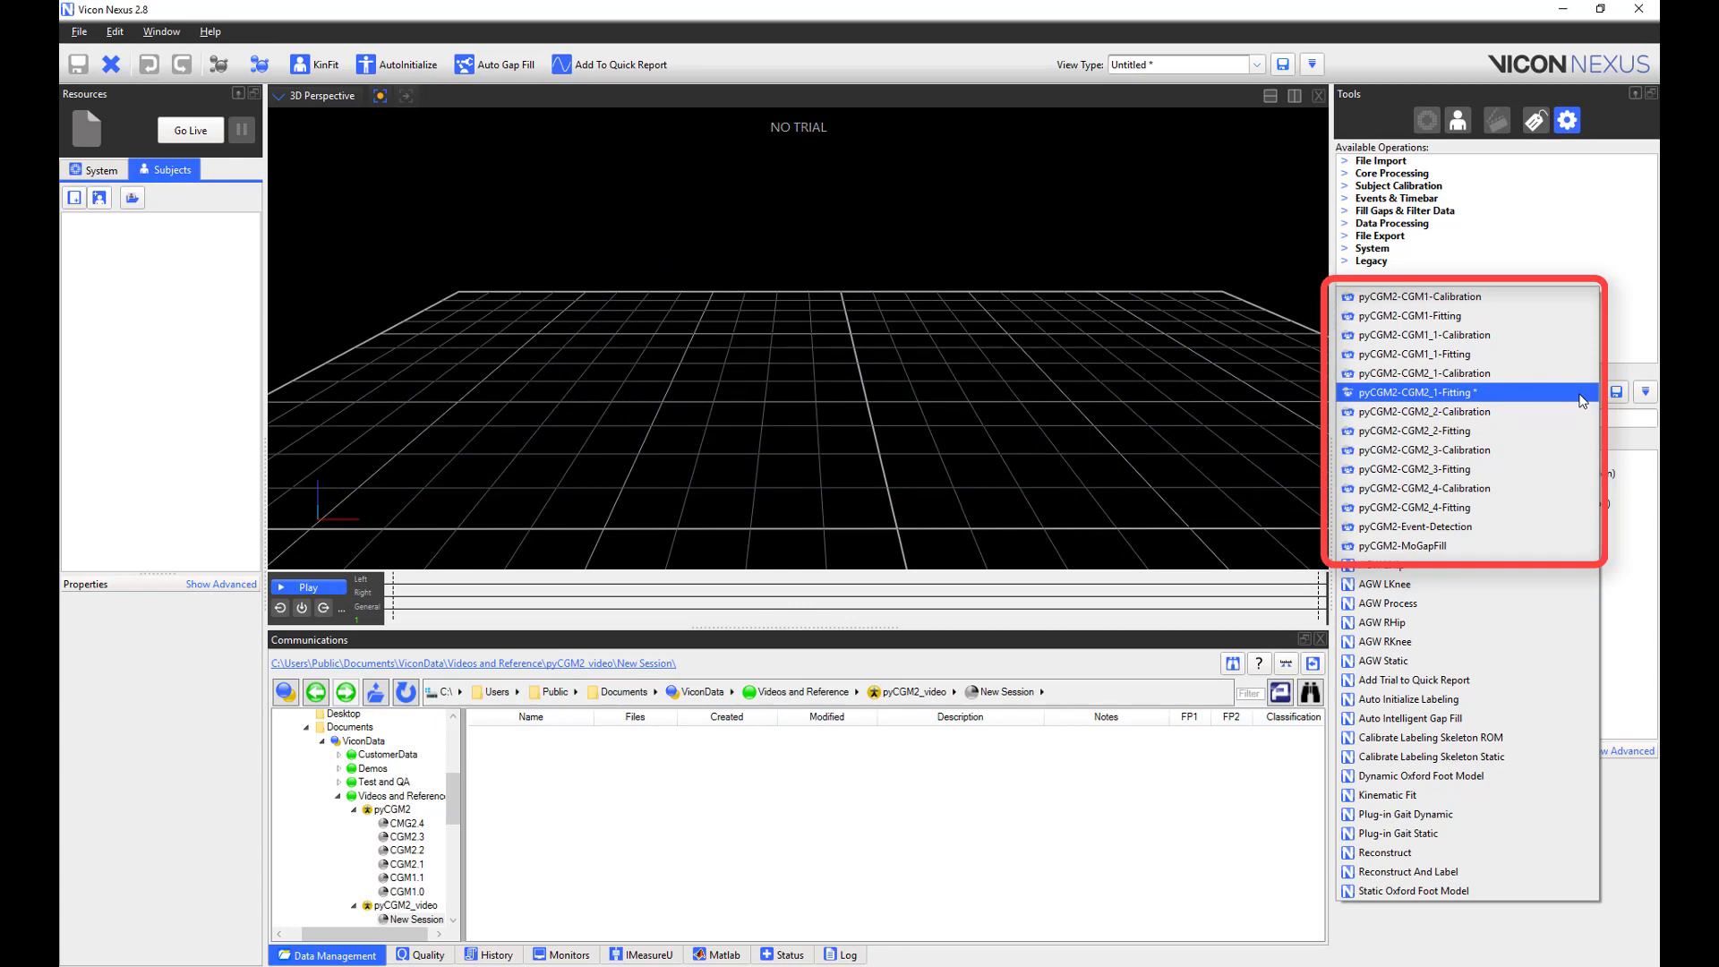
# - Keep pyCGM2-CGM2_1-Fitting as the pipeline and inspect its Run step's python script setting
pyautogui.click(1222, 409)
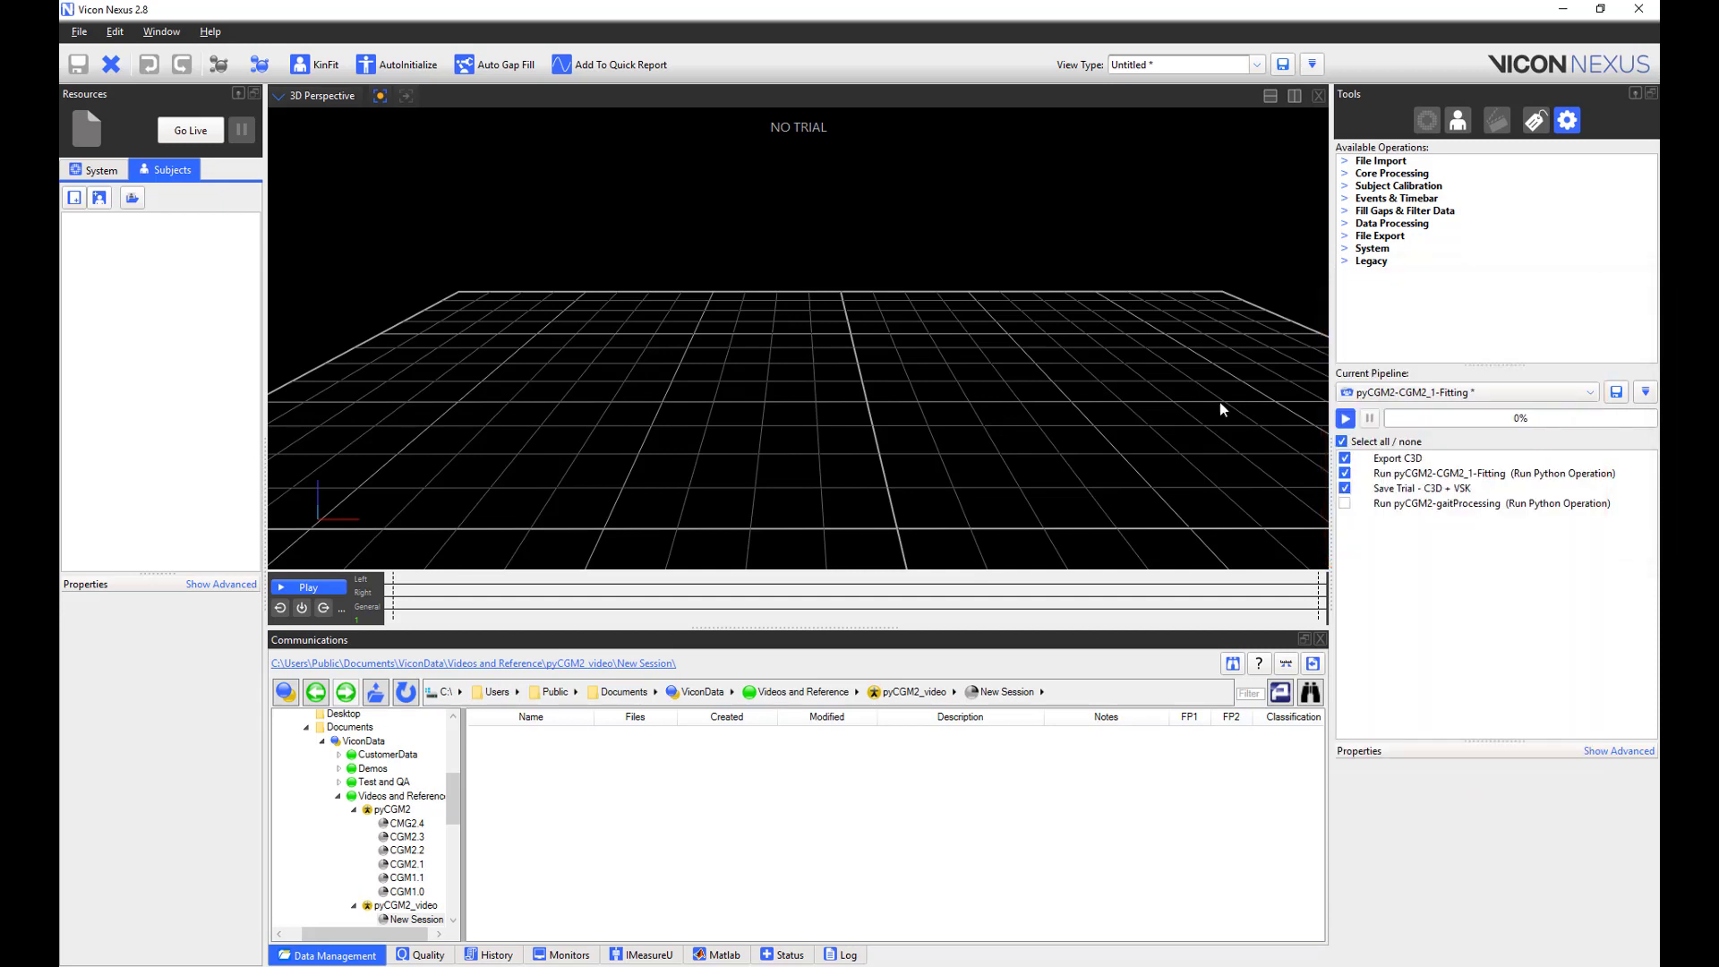
pyautogui.click(1450, 474)
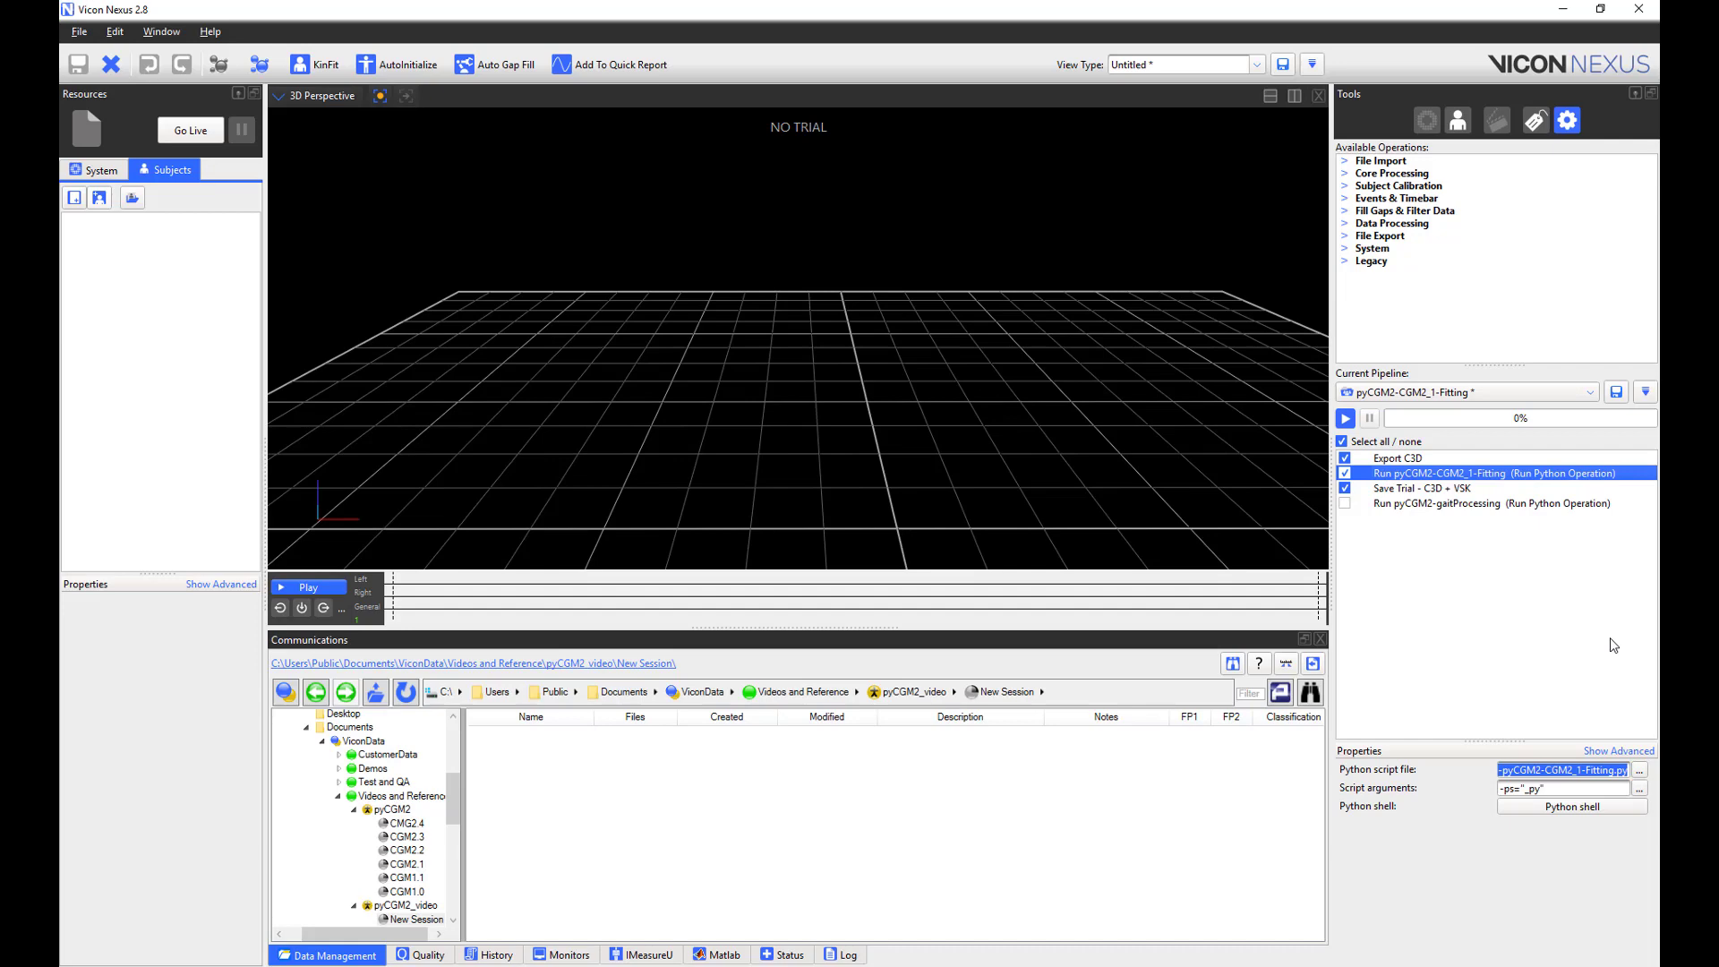
pyautogui.click(1640, 771)
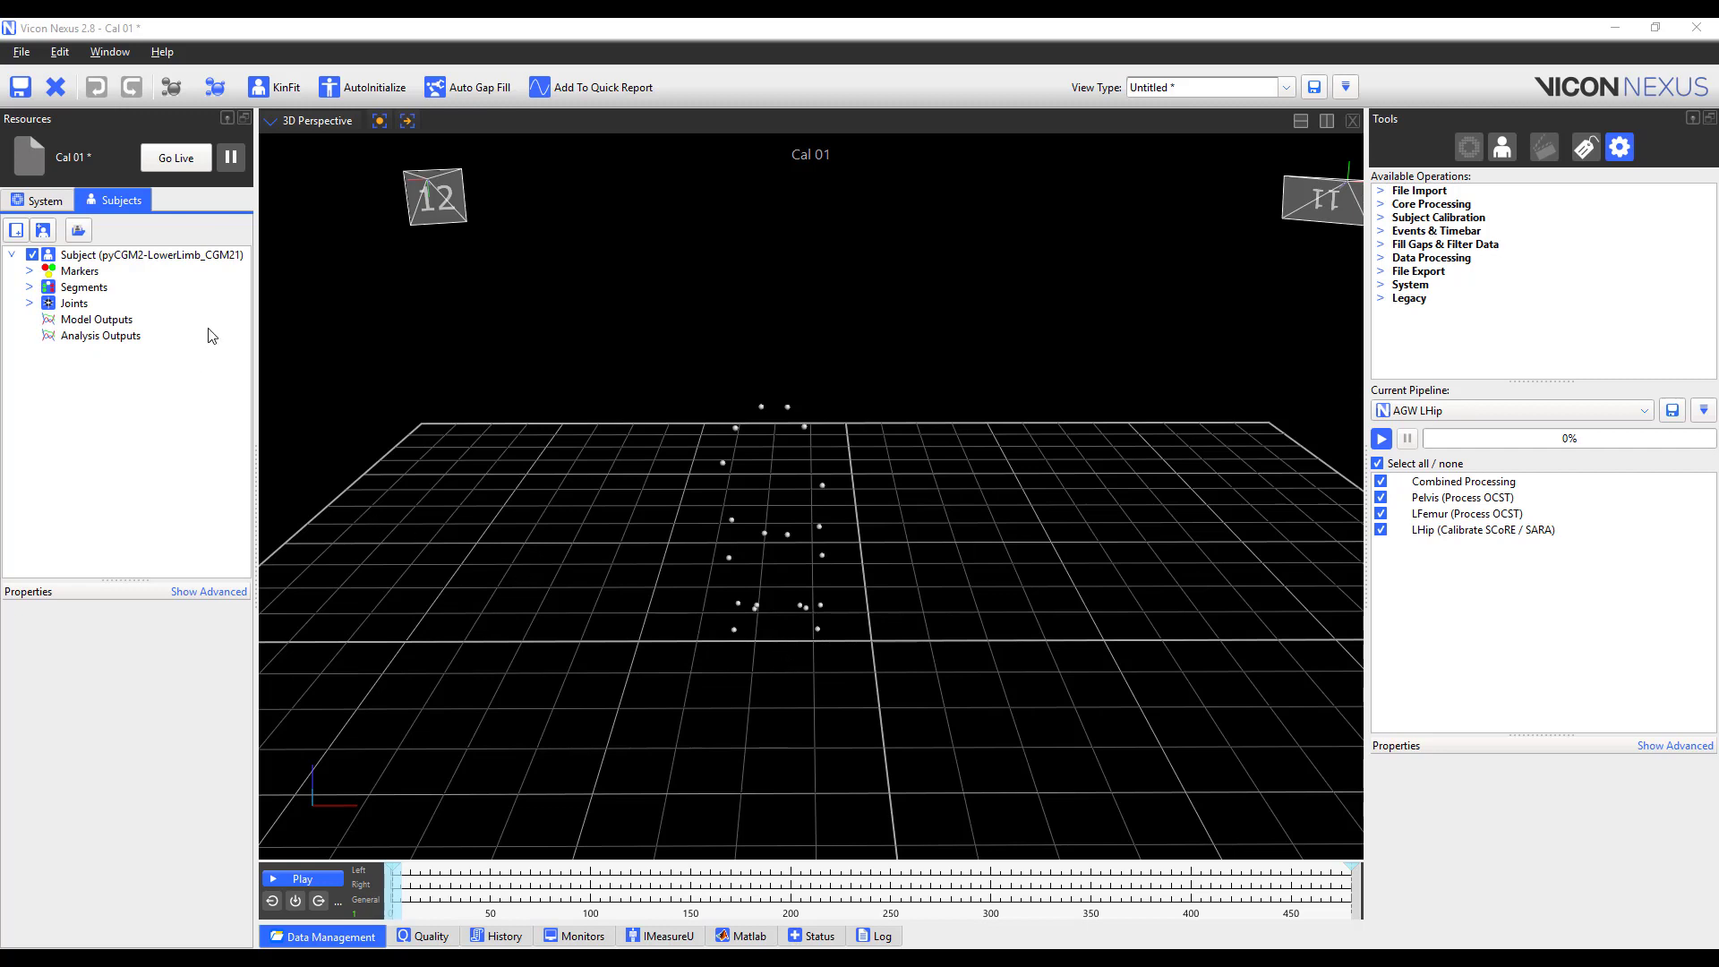
# - Show the subject's body measurements and AutoInitialize to label the Cal 01 markers
pyautogui.click(207, 257)
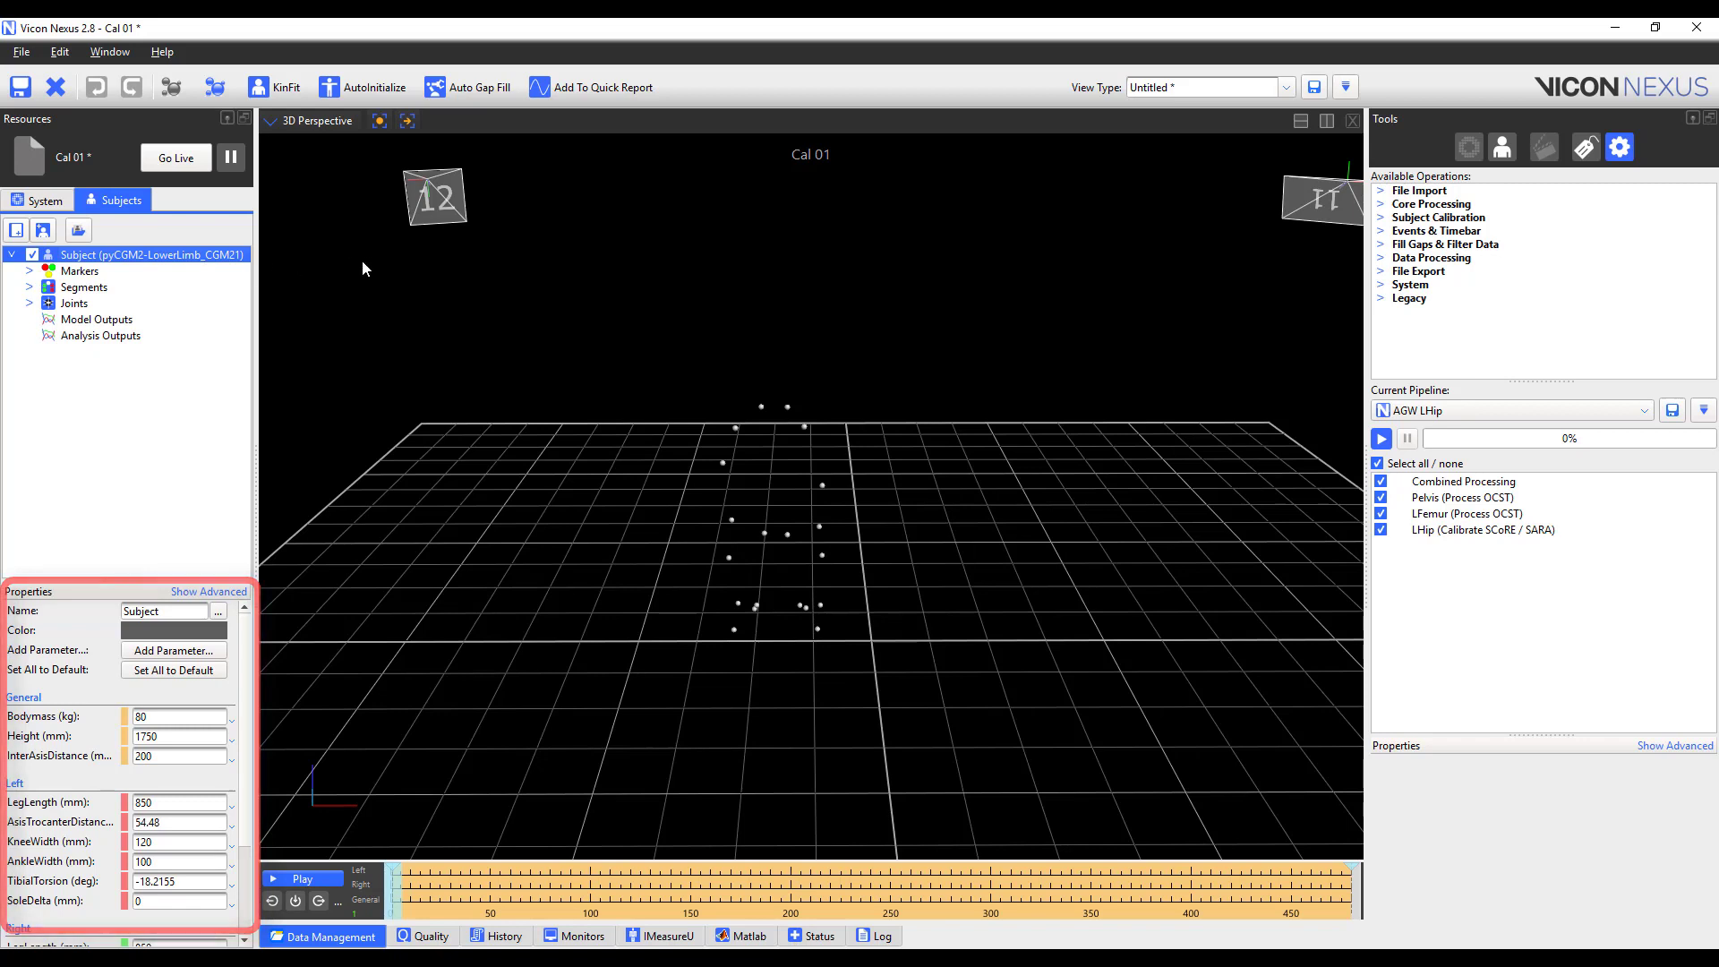
pyautogui.click(379, 97)
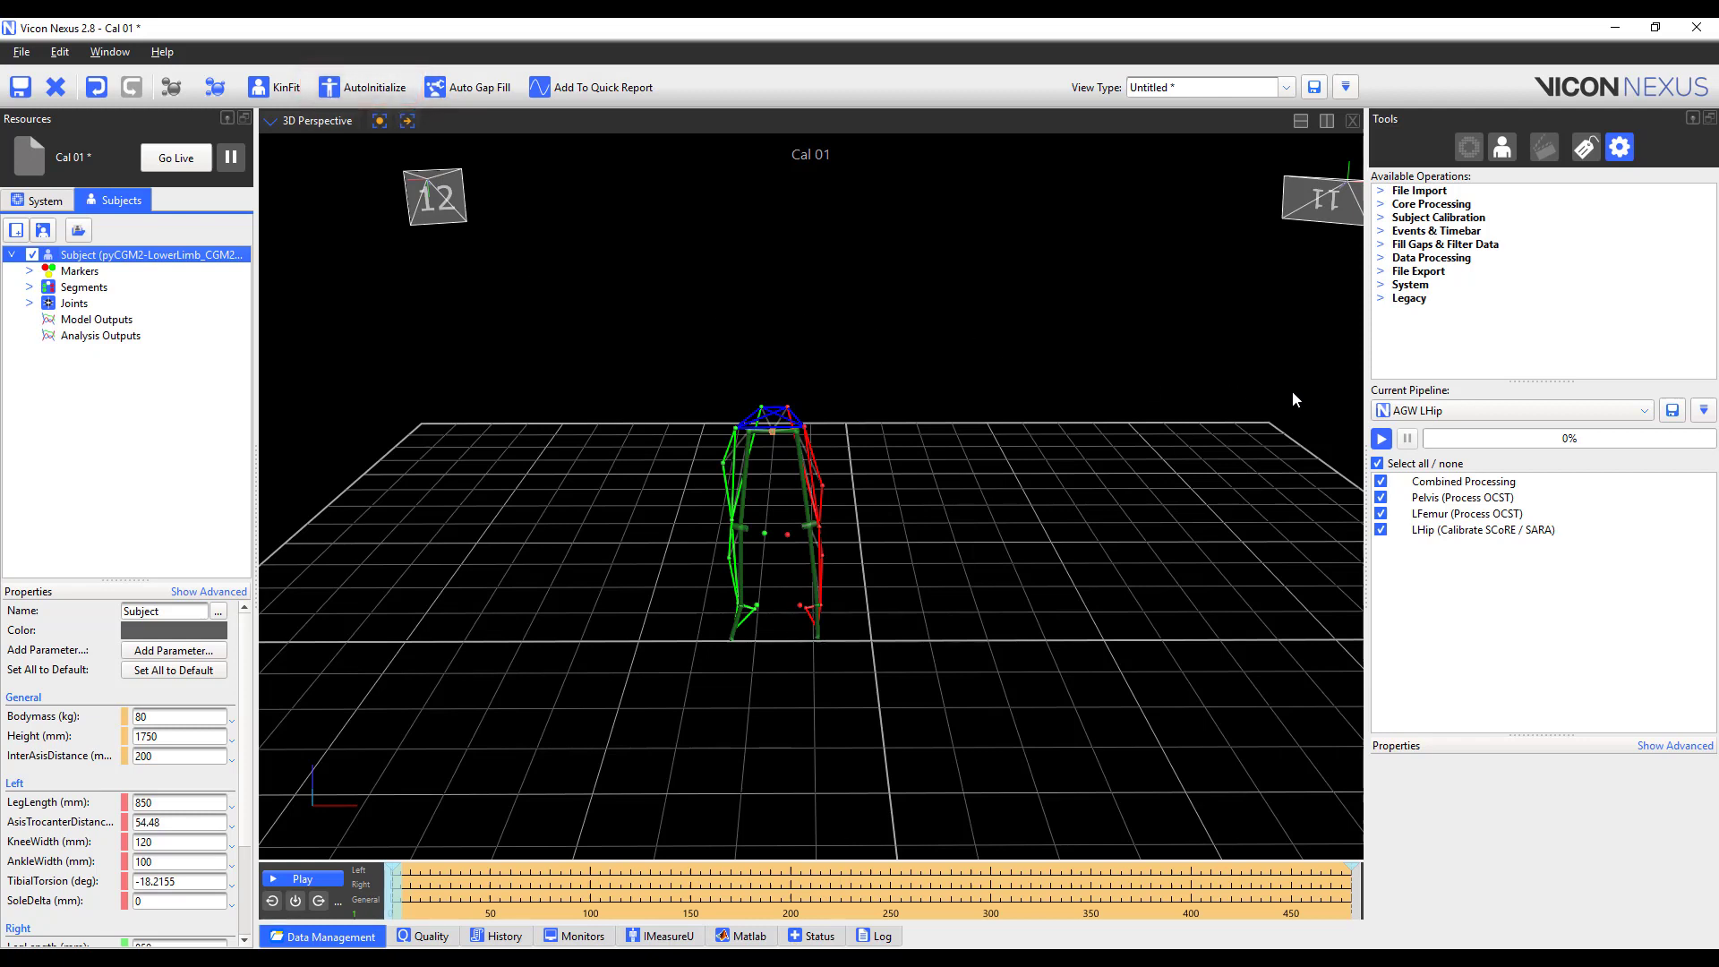
pyautogui.click(1455, 414)
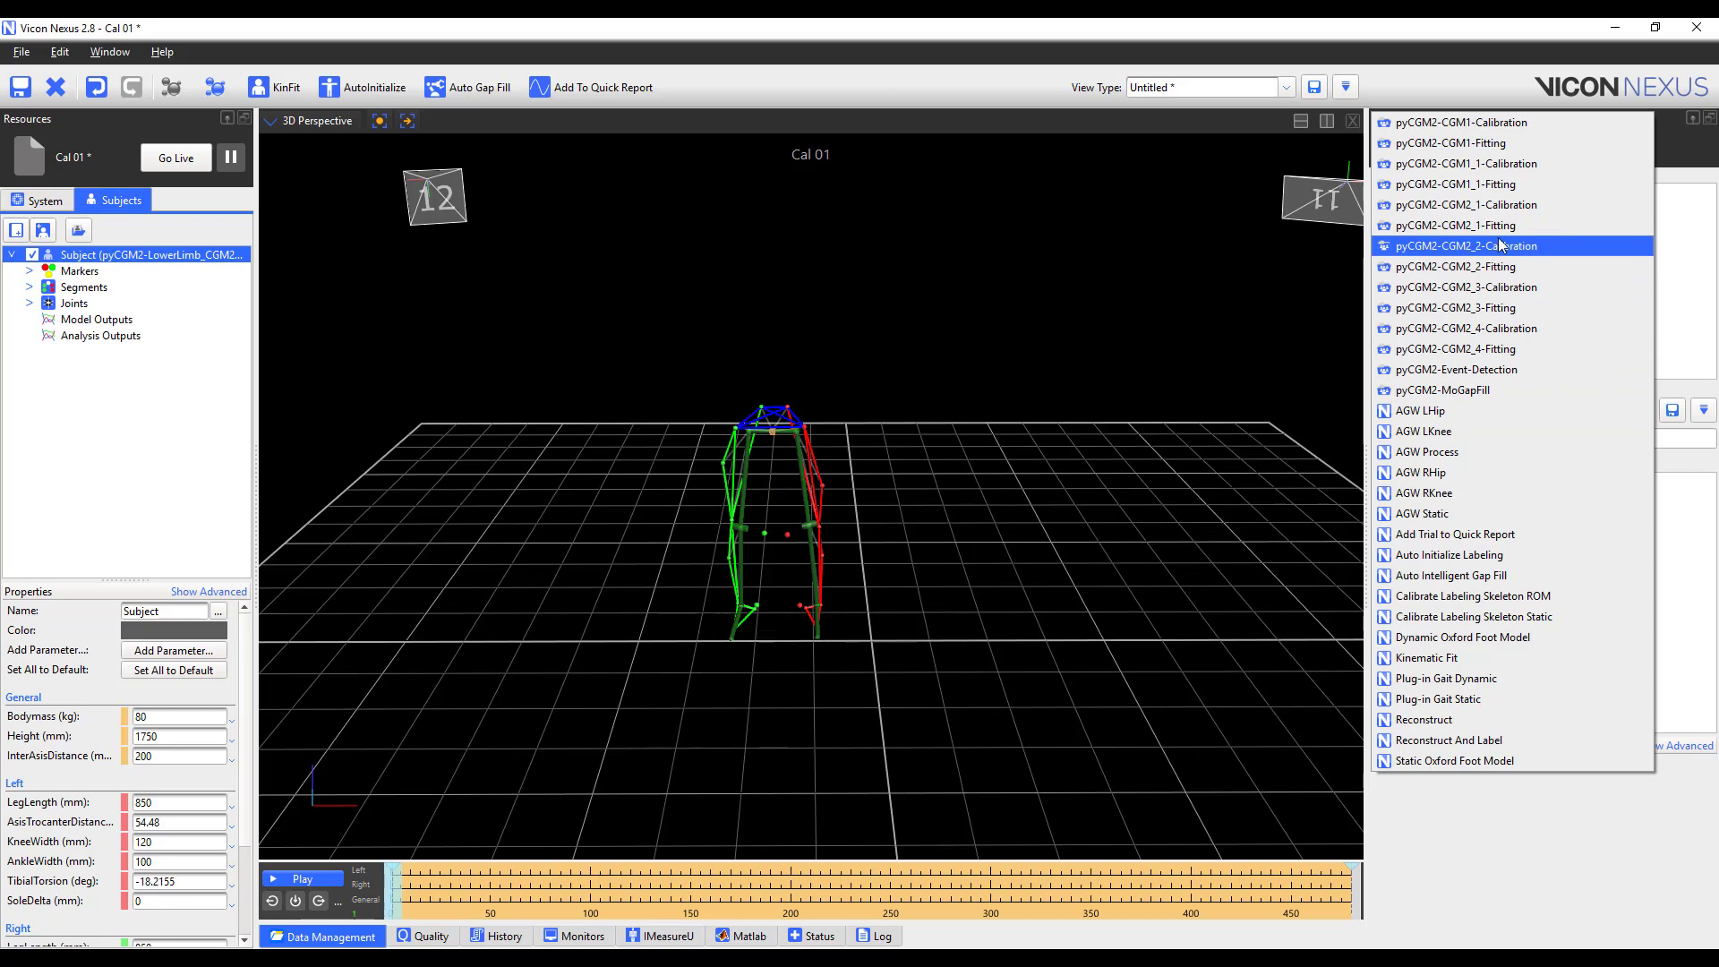
# - Run pyCGM2-CGM2_1-Calibration on Cal 01 and expand Model Outputs > Angles to see ten angles
pyautogui.click(1493, 210)
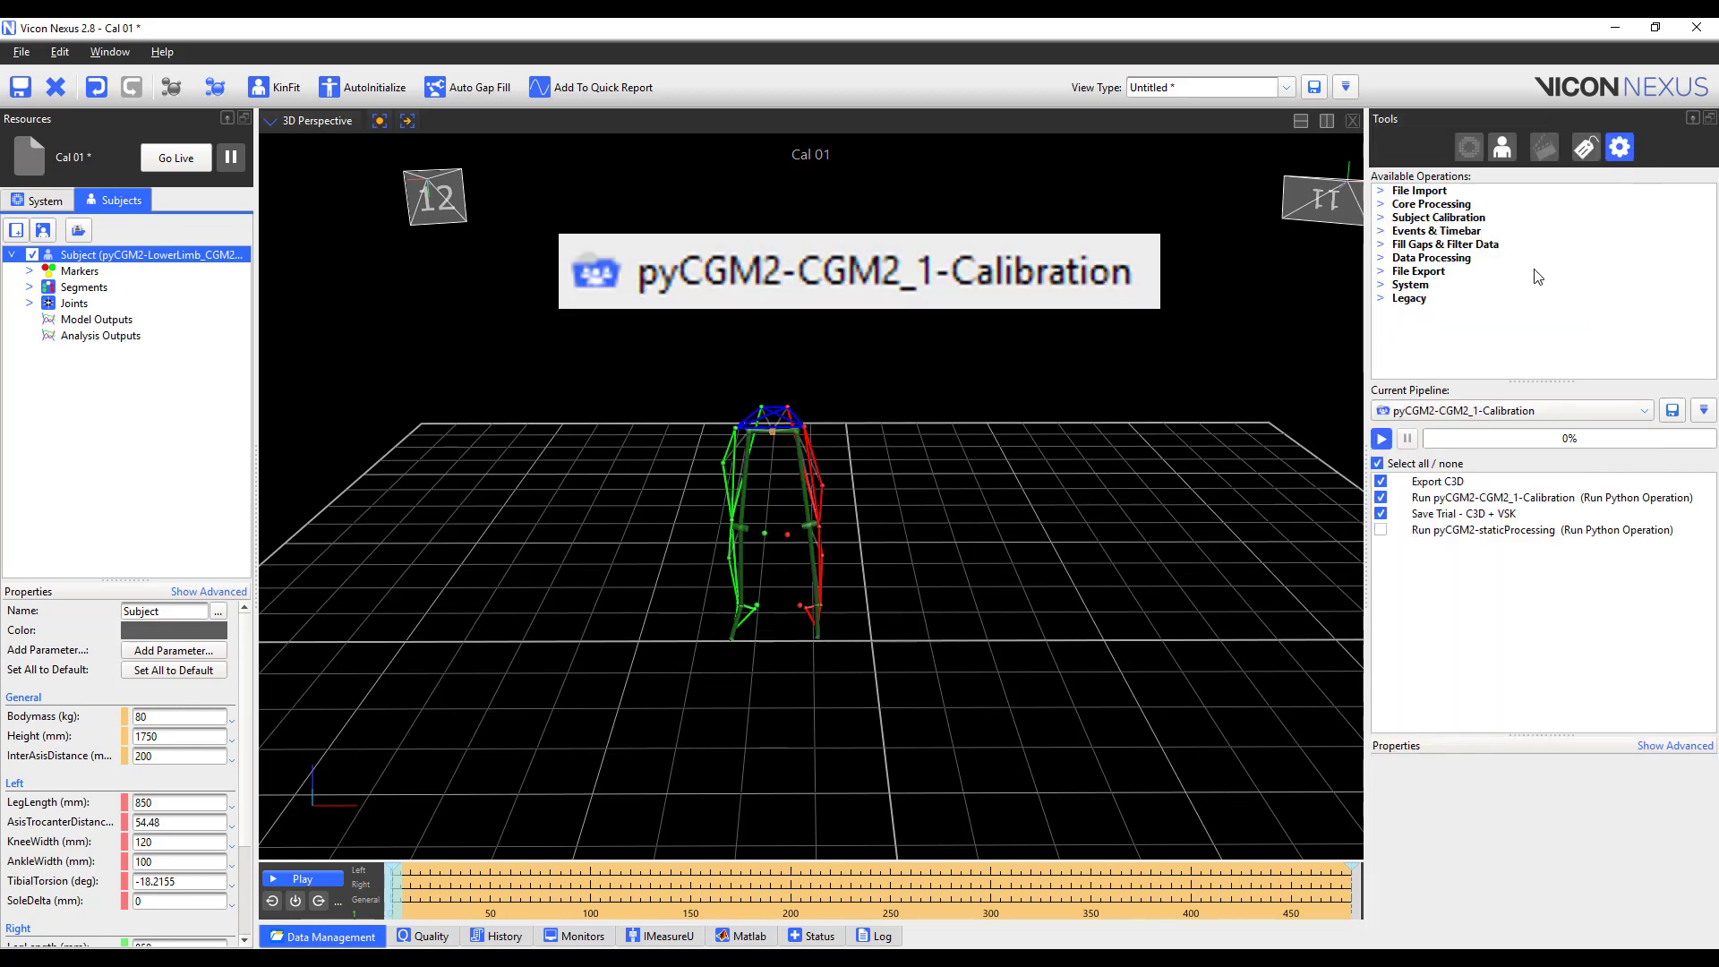
pyautogui.click(1381, 438)
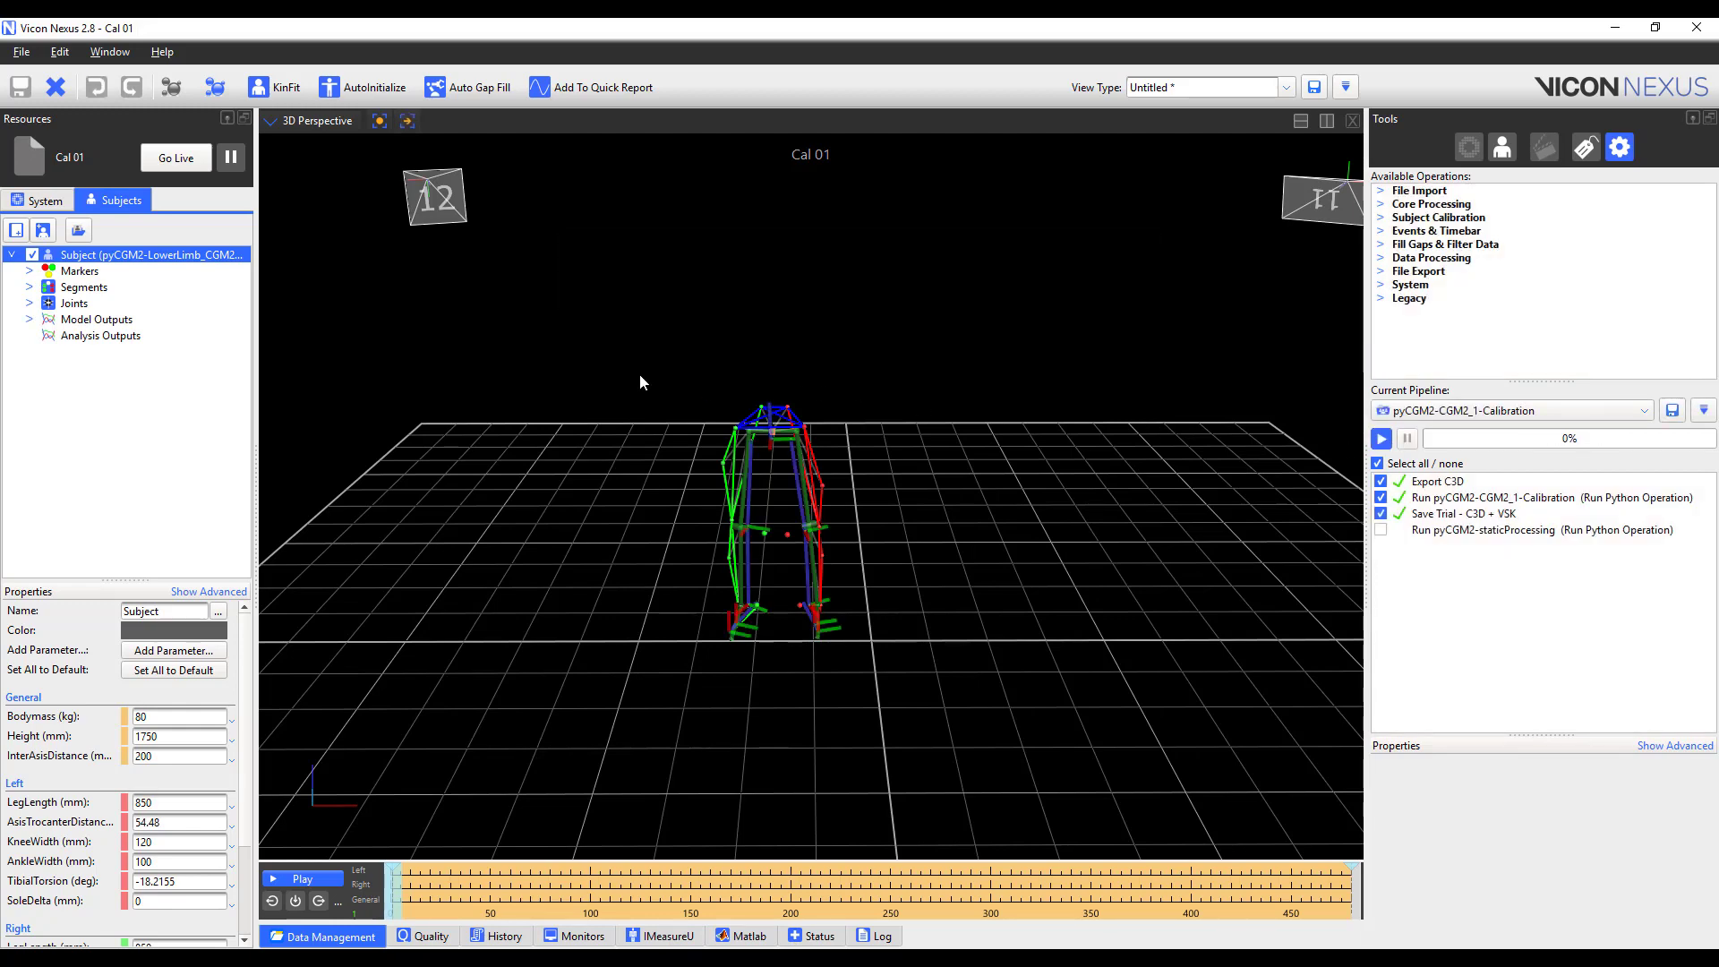
pyautogui.click(30, 319)
pyautogui.click(47, 336)
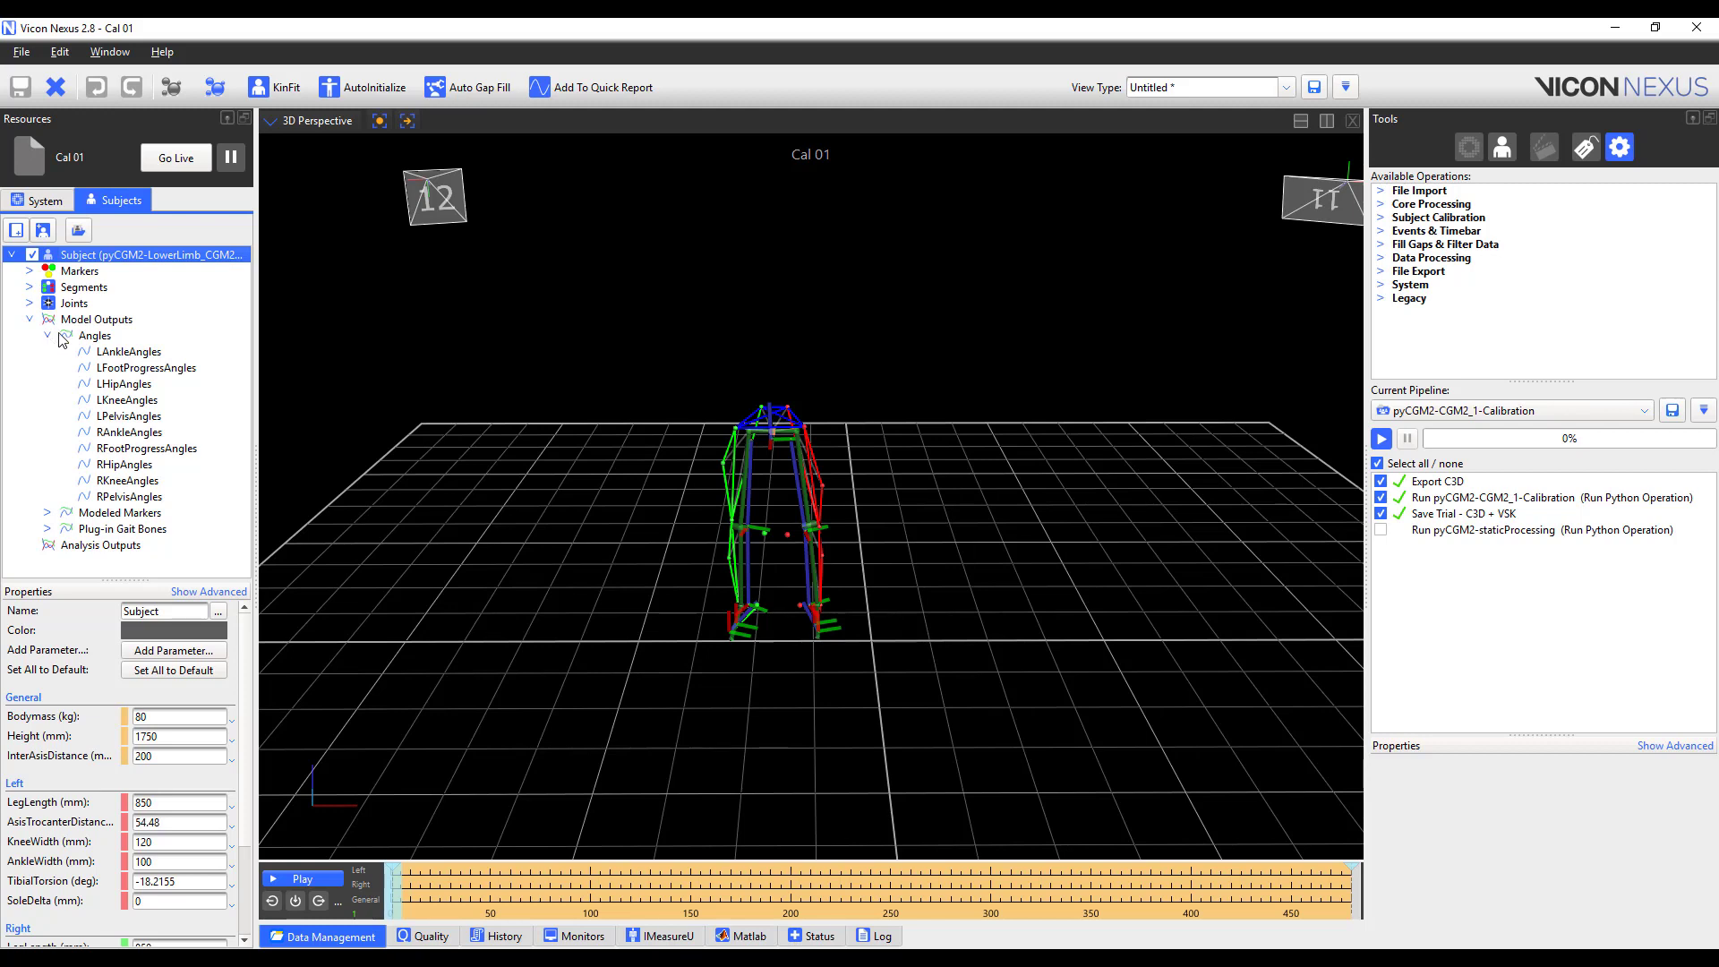
# - Delete the subject's Model Outputs and set the calibration step's Script arguments to --check
pyautogui.click(93, 320)
pyautogui.press('Delete')
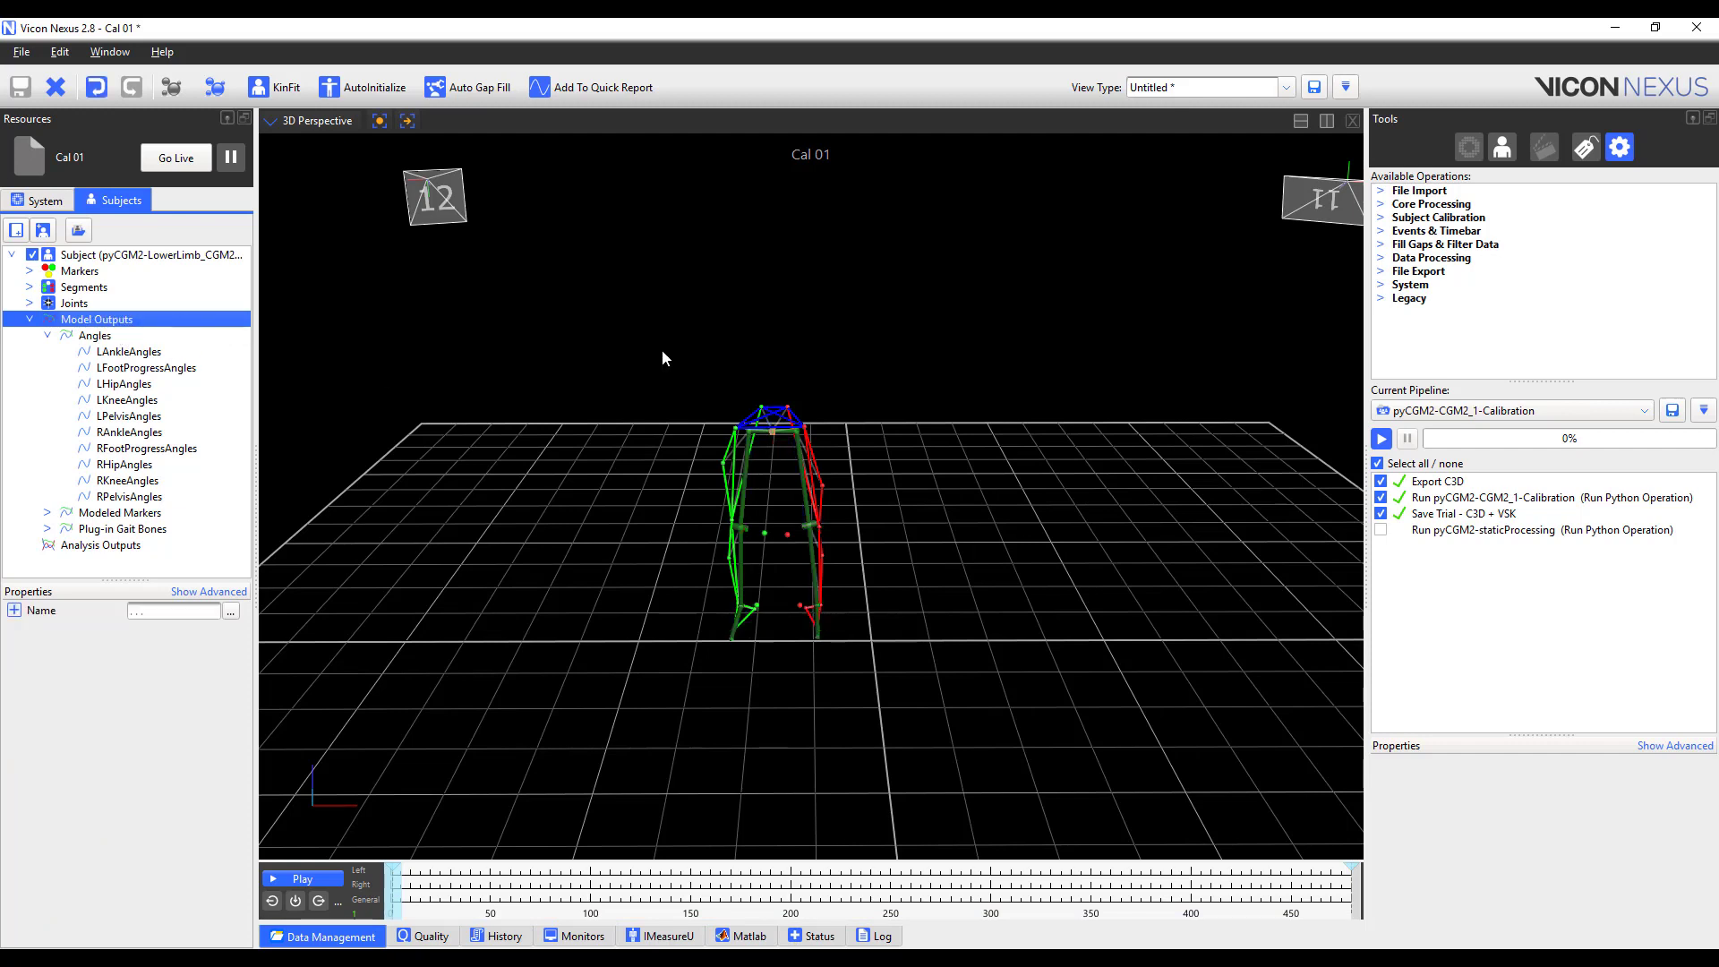
pyautogui.click(1526, 498)
pyautogui.click(1578, 784)
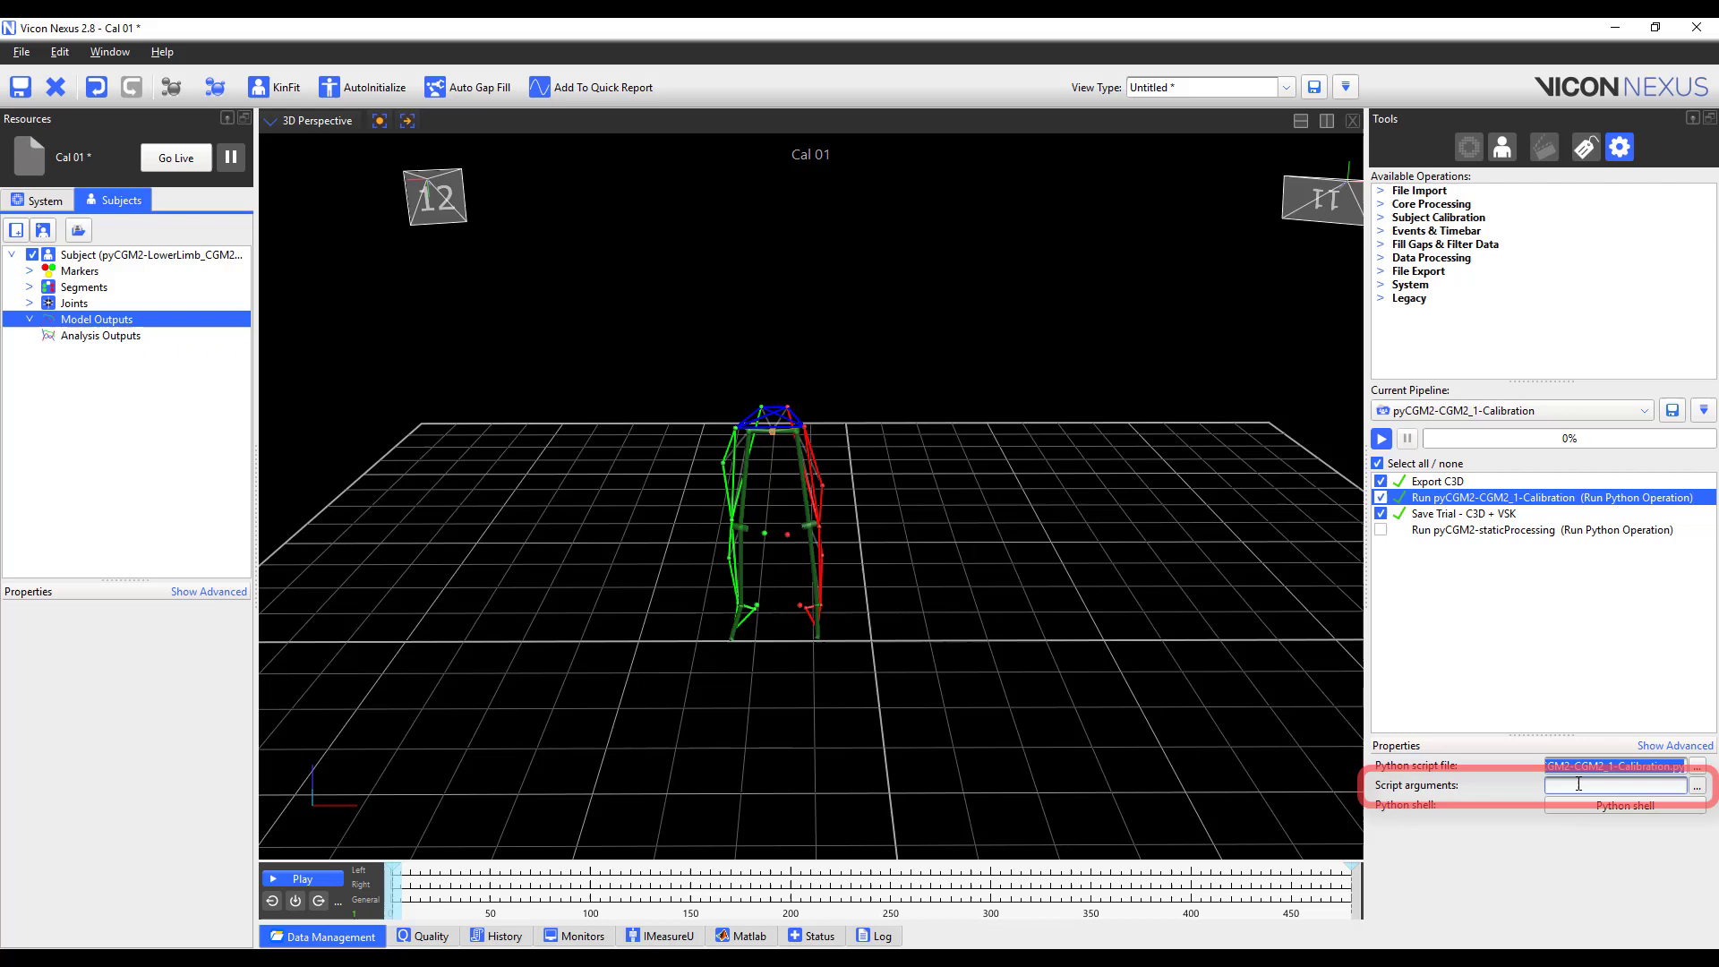
pyautogui.write('--check')
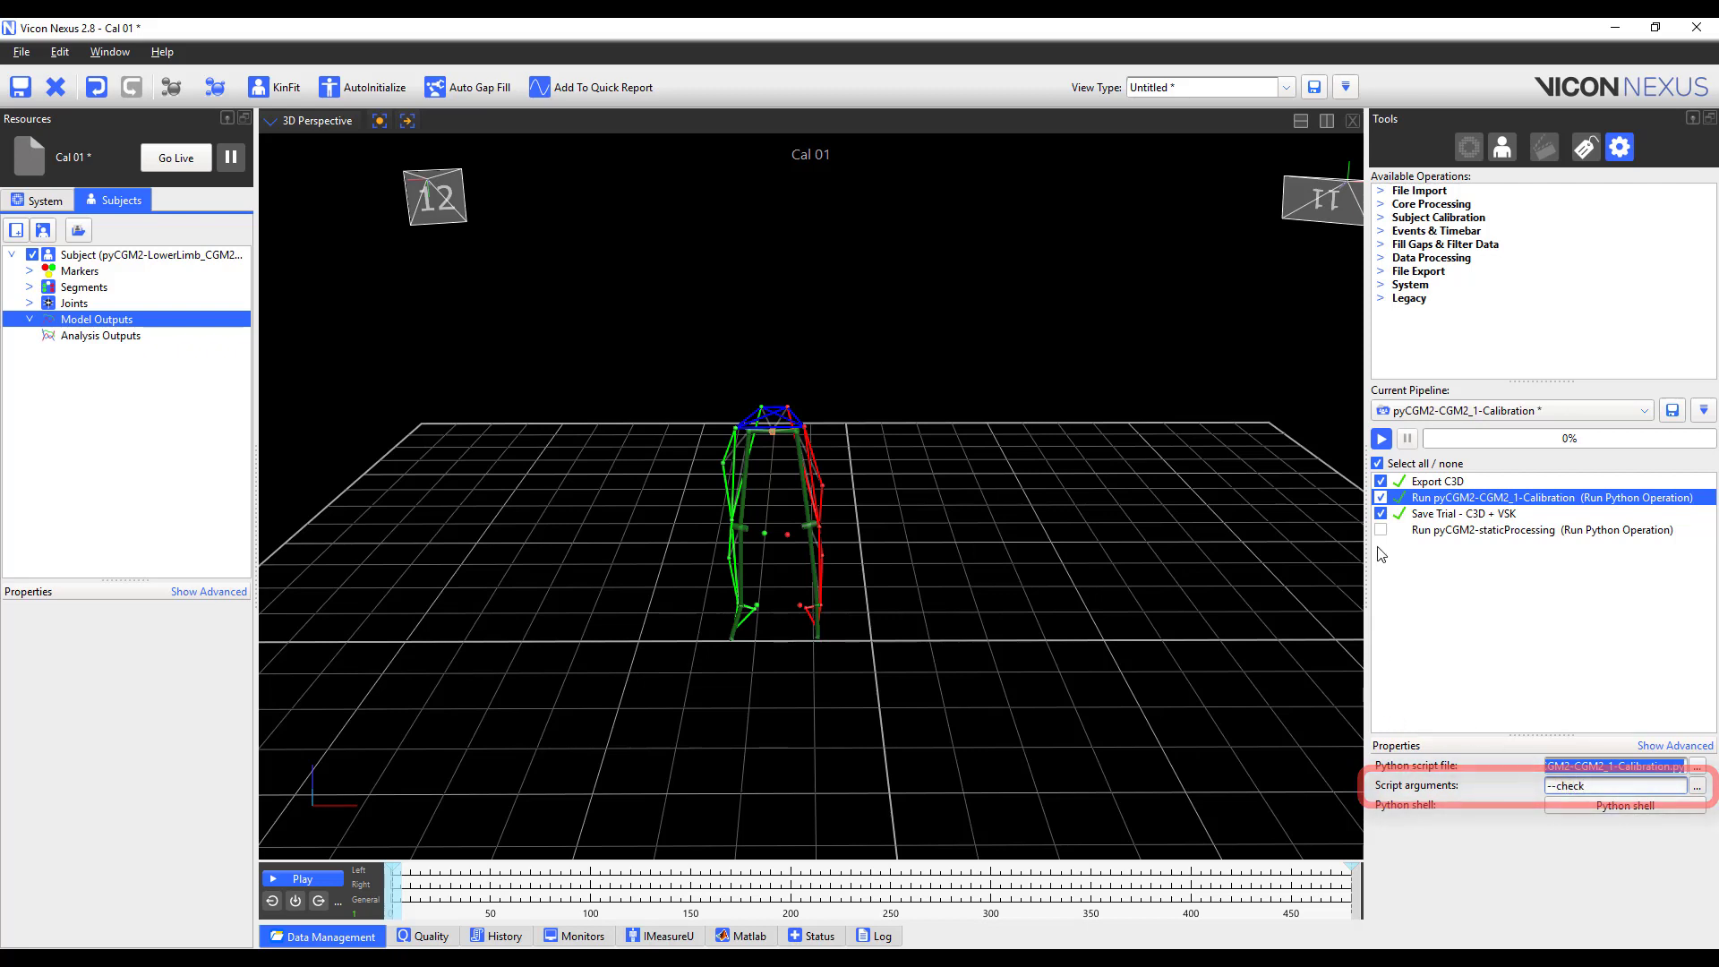
# - Rerun the calibration pipeline and confirm the angles now read like LAnkleAngles_cgm2.1
pyautogui.click(1379, 439)
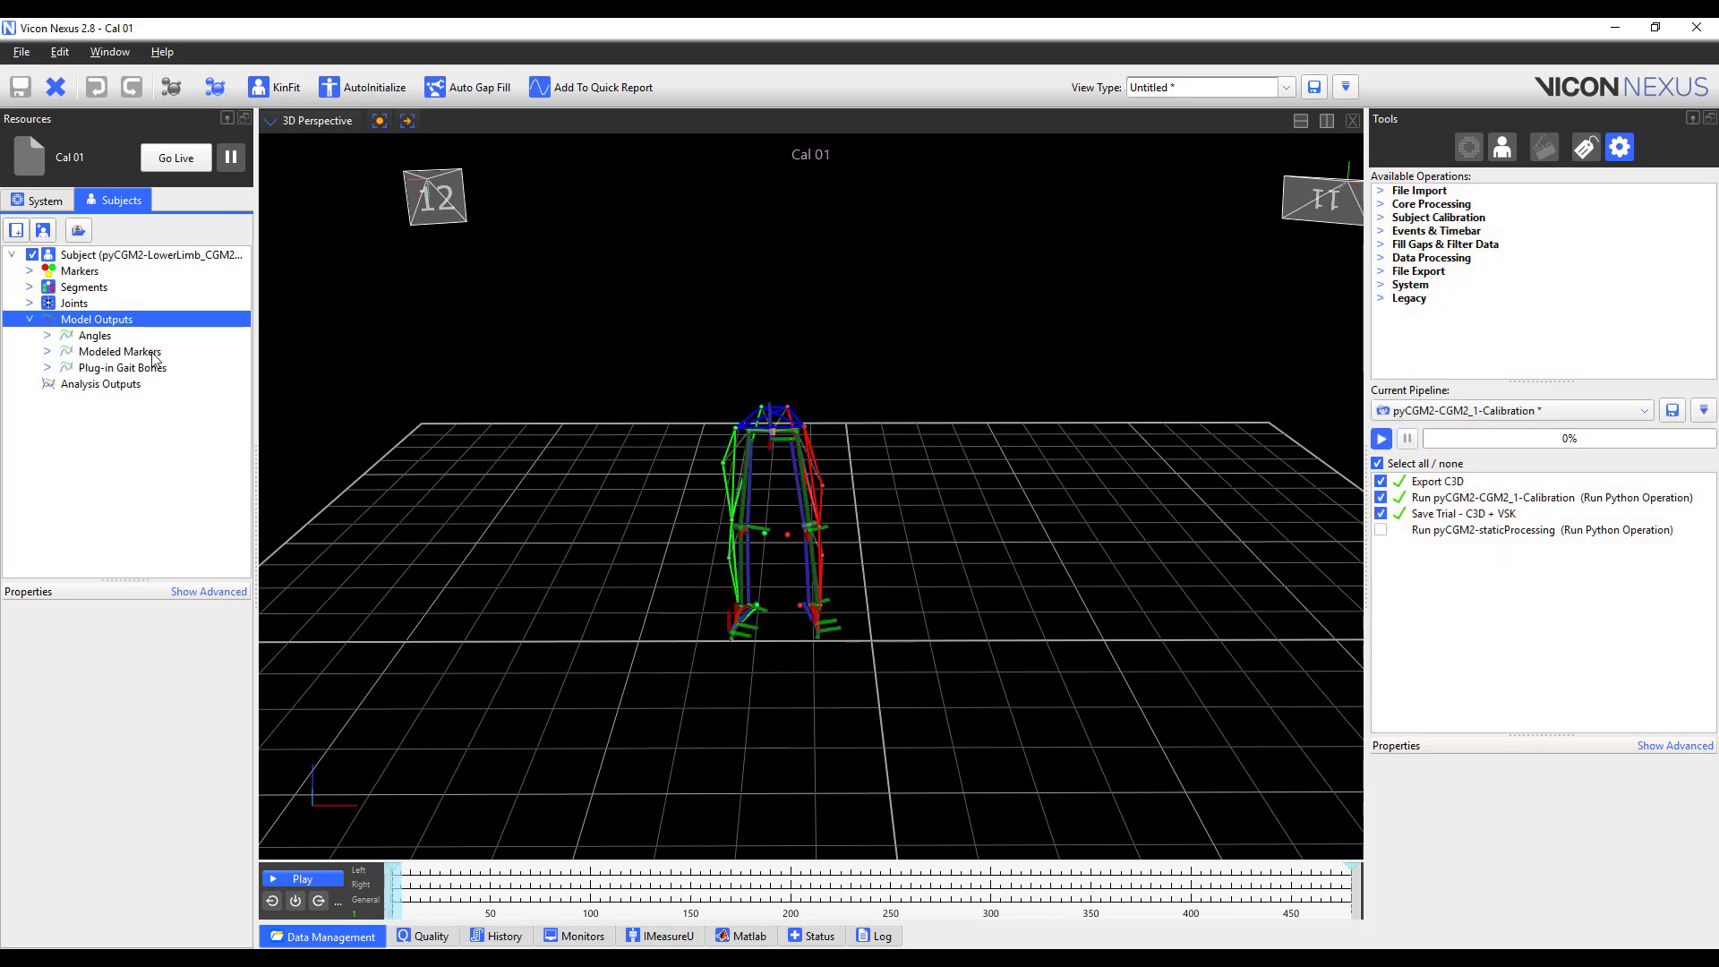
pyautogui.click(49, 337)
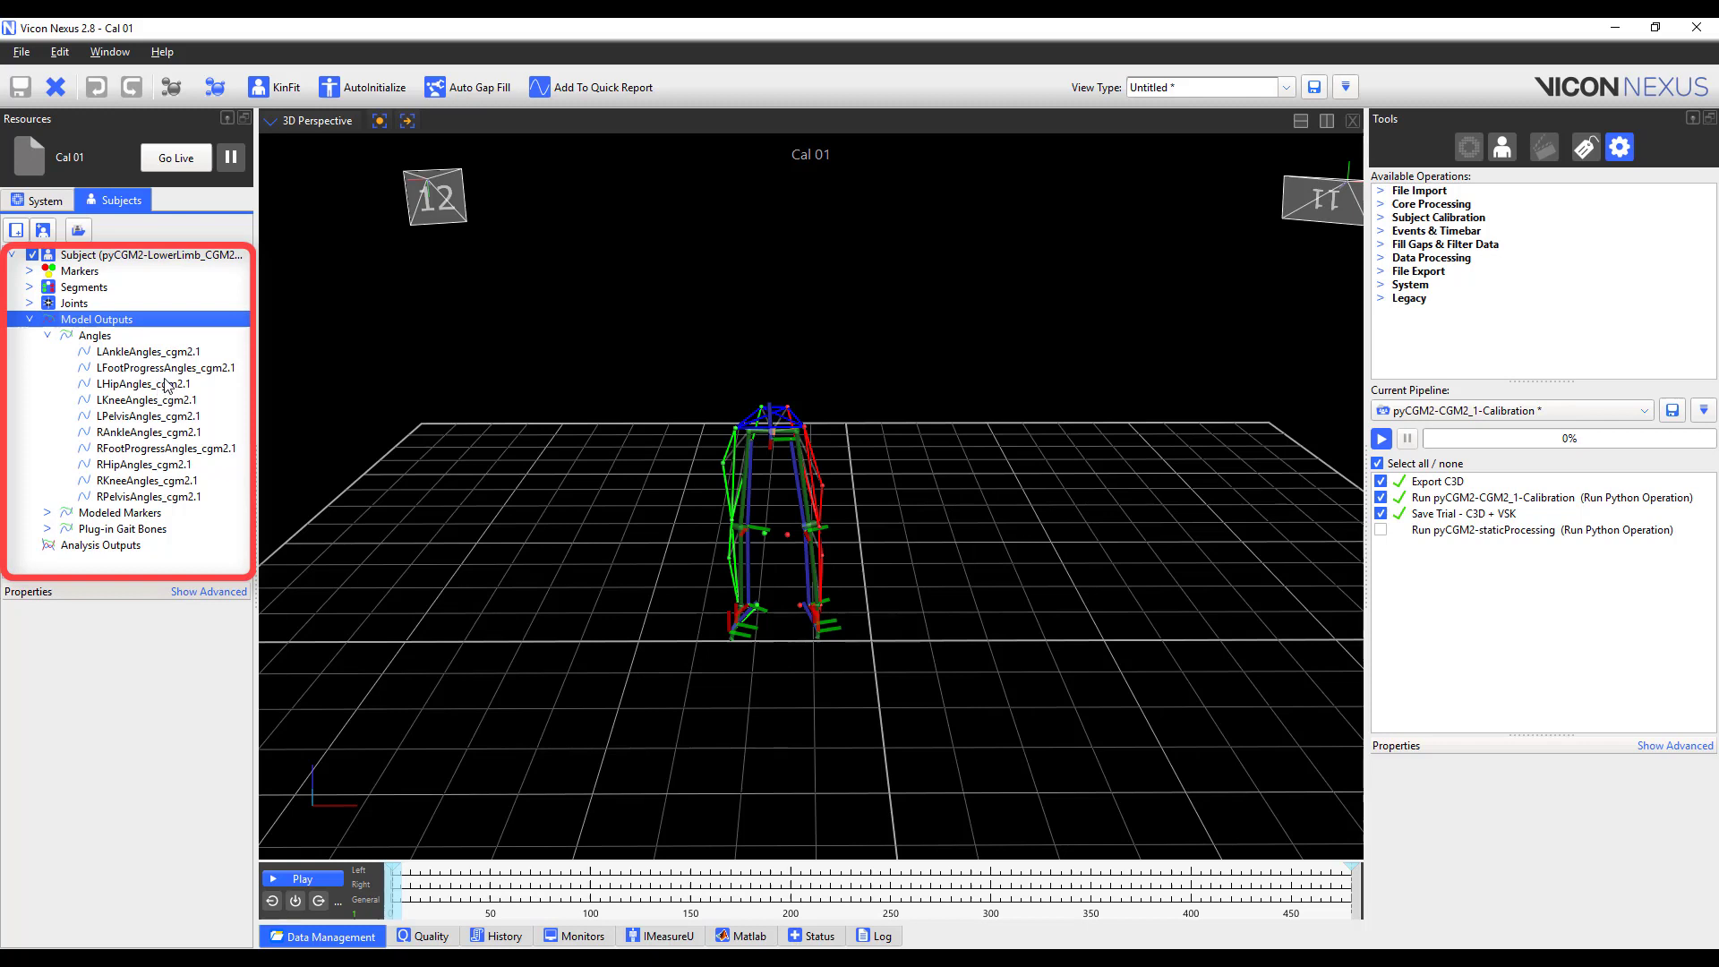
# - Delete the old model outputs, rerun CGM2.1 calibration with argument -ps="_py", and list the _py angles
pyautogui.rightClick(154, 321)
pyautogui.click(200, 329)
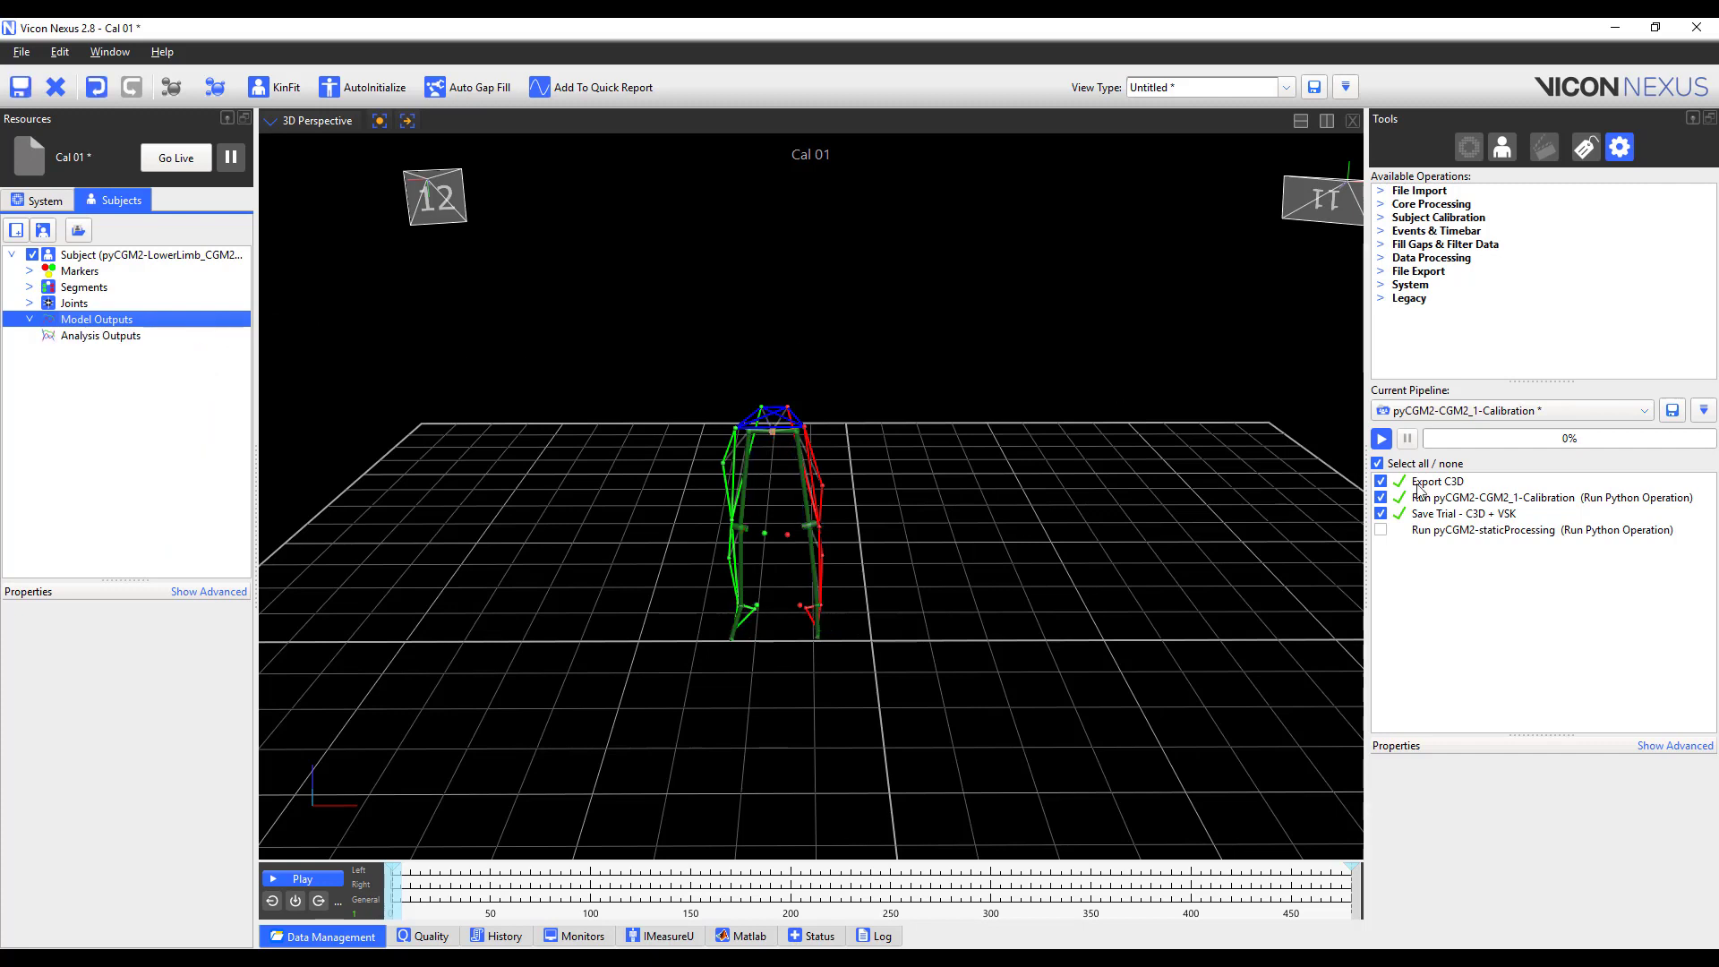
pyautogui.click(1468, 498)
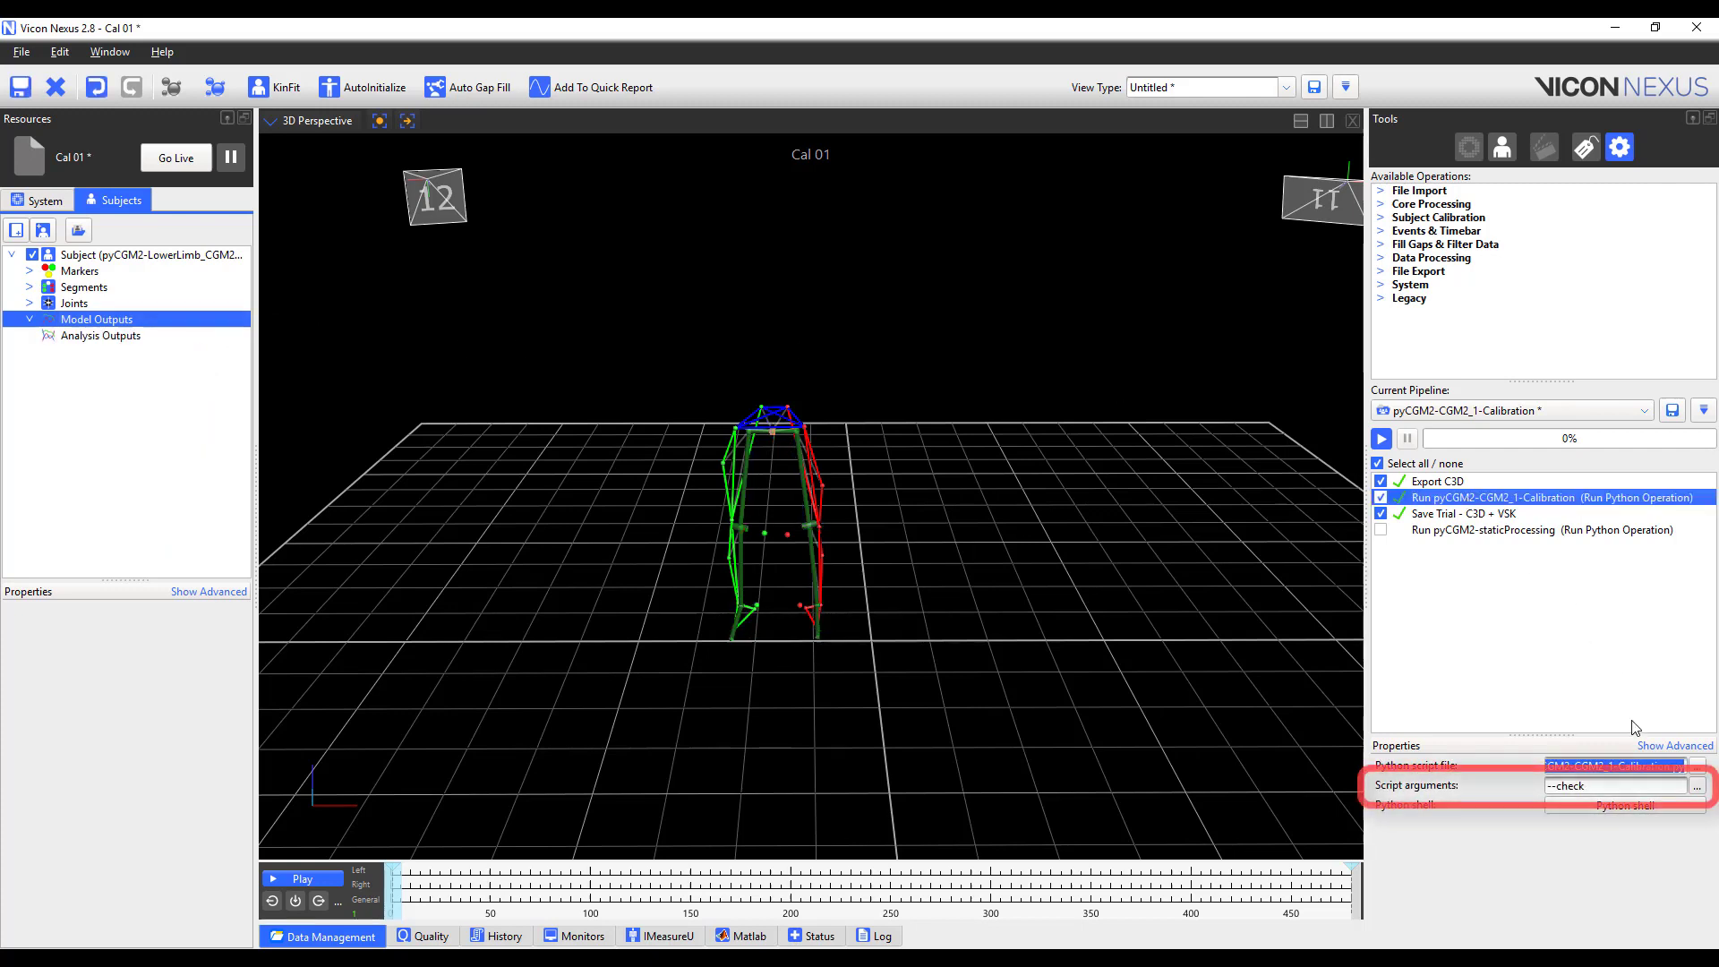
pyautogui.click(1611, 786)
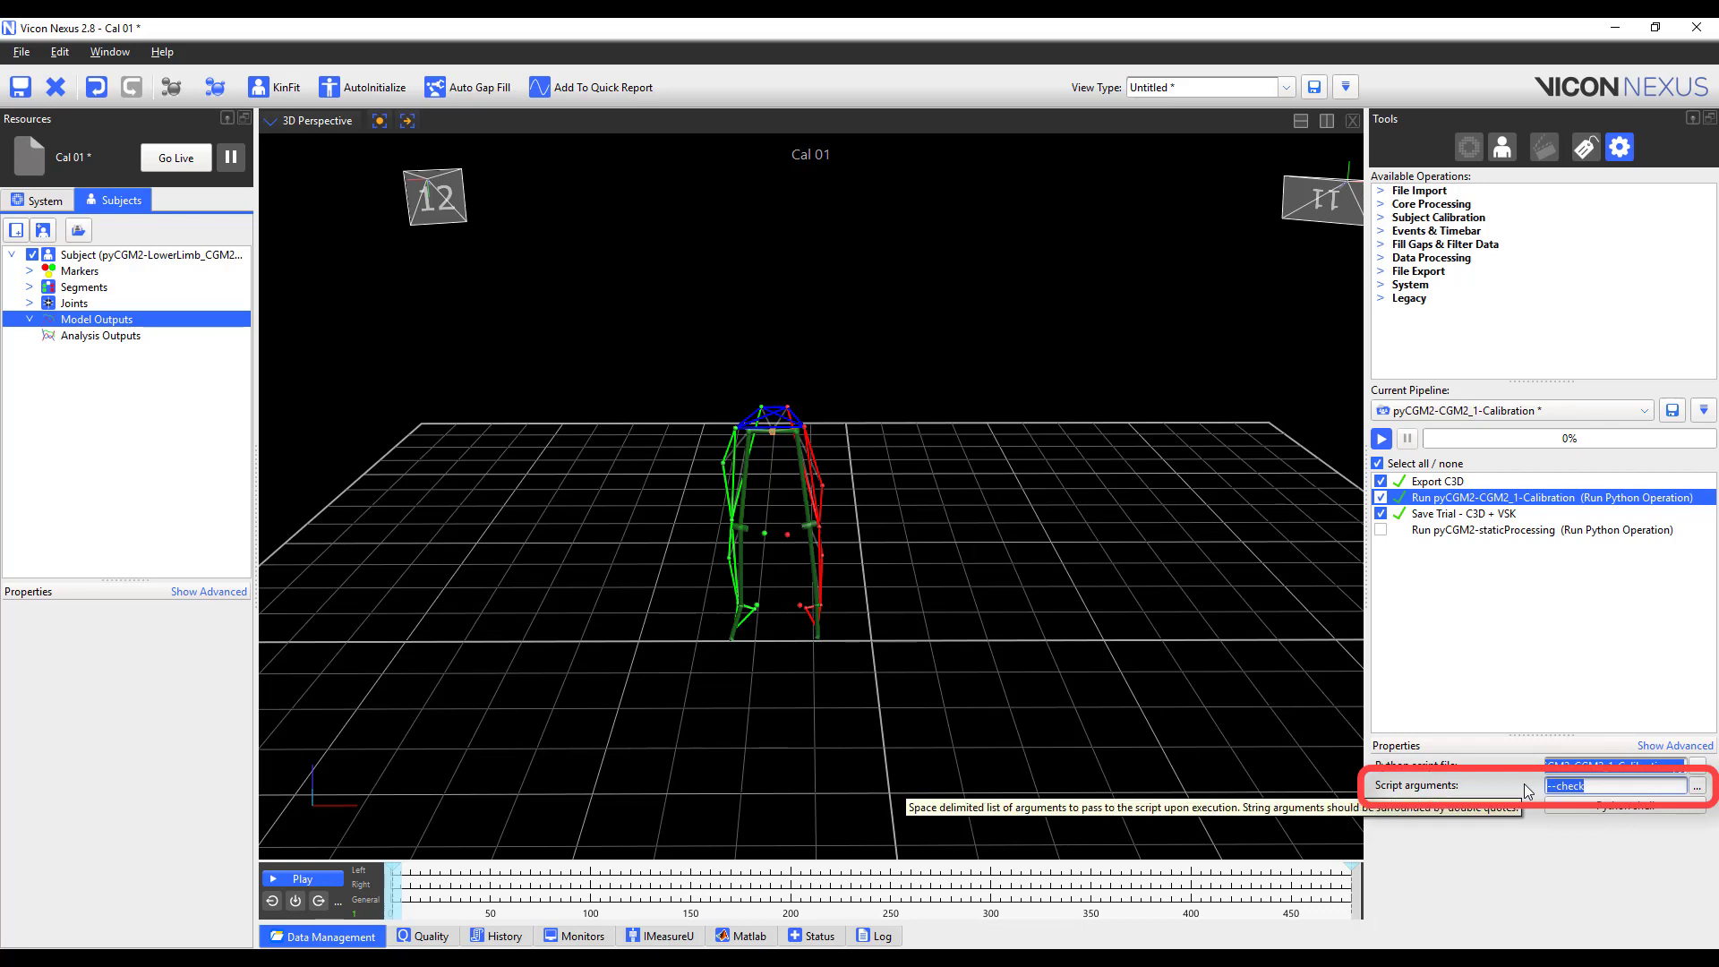
pyautogui.write('-p')
pyautogui.write('s="_py"')
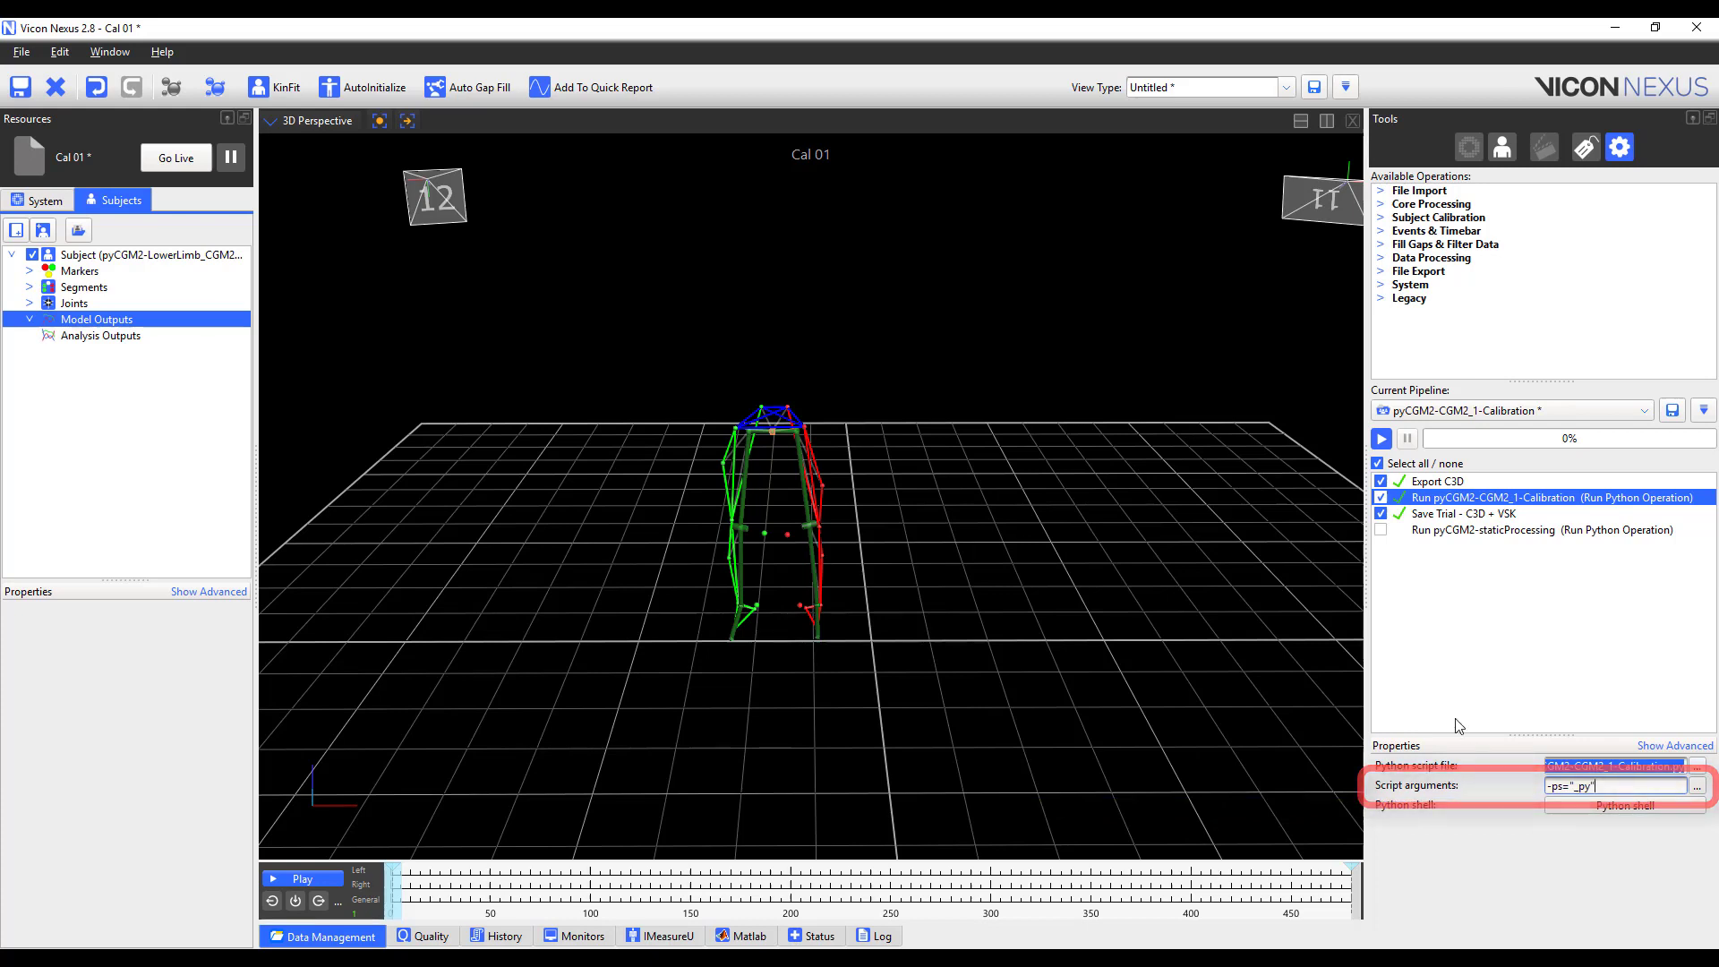
pyautogui.click(1379, 437)
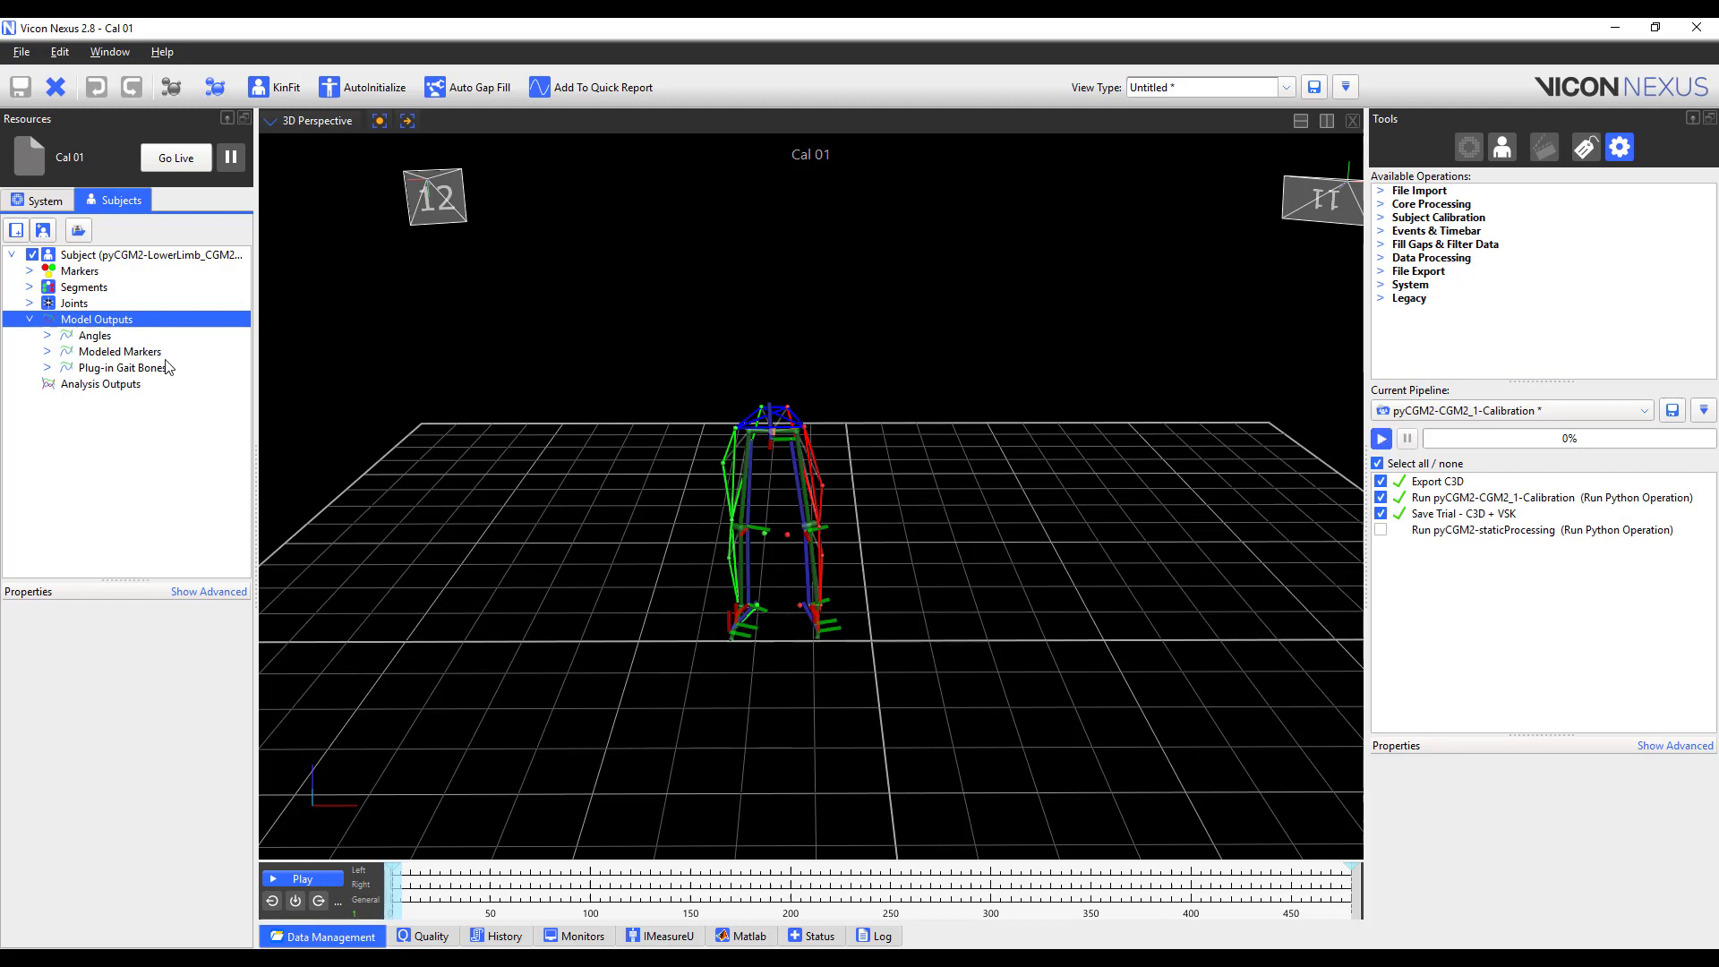
pyautogui.click(48, 335)
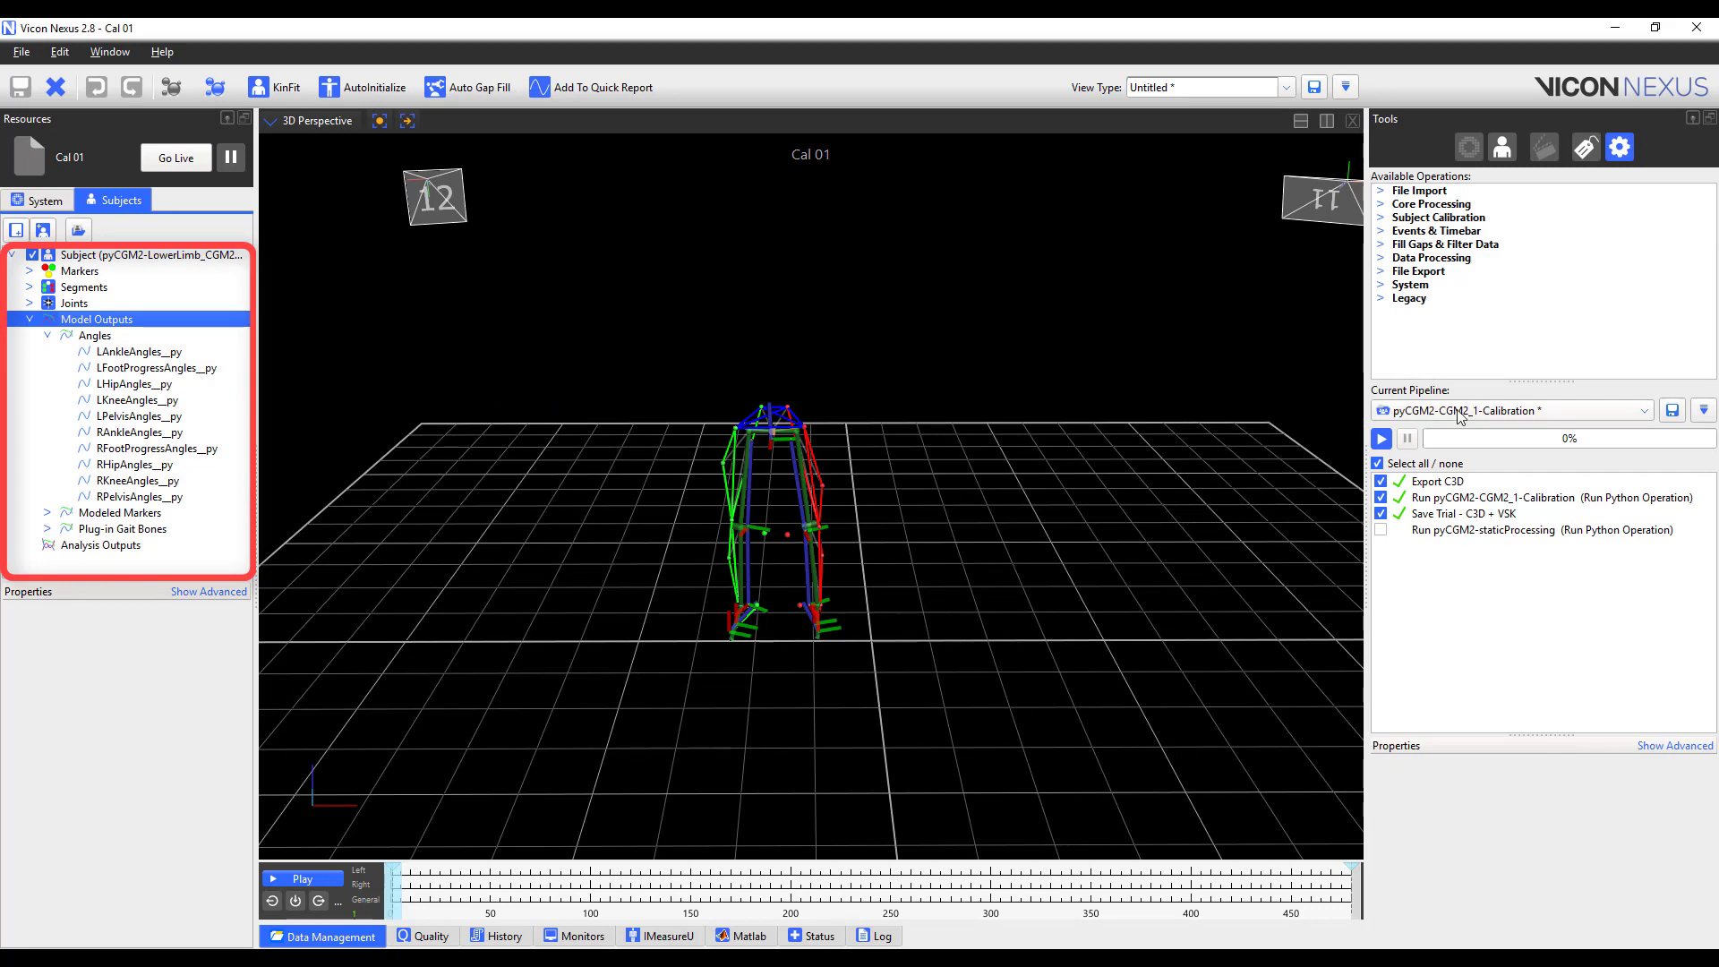
# - Switch to the Plug-in Gait Static pipeline without saving changes and run it on Cal 01
pyautogui.click(1507, 417)
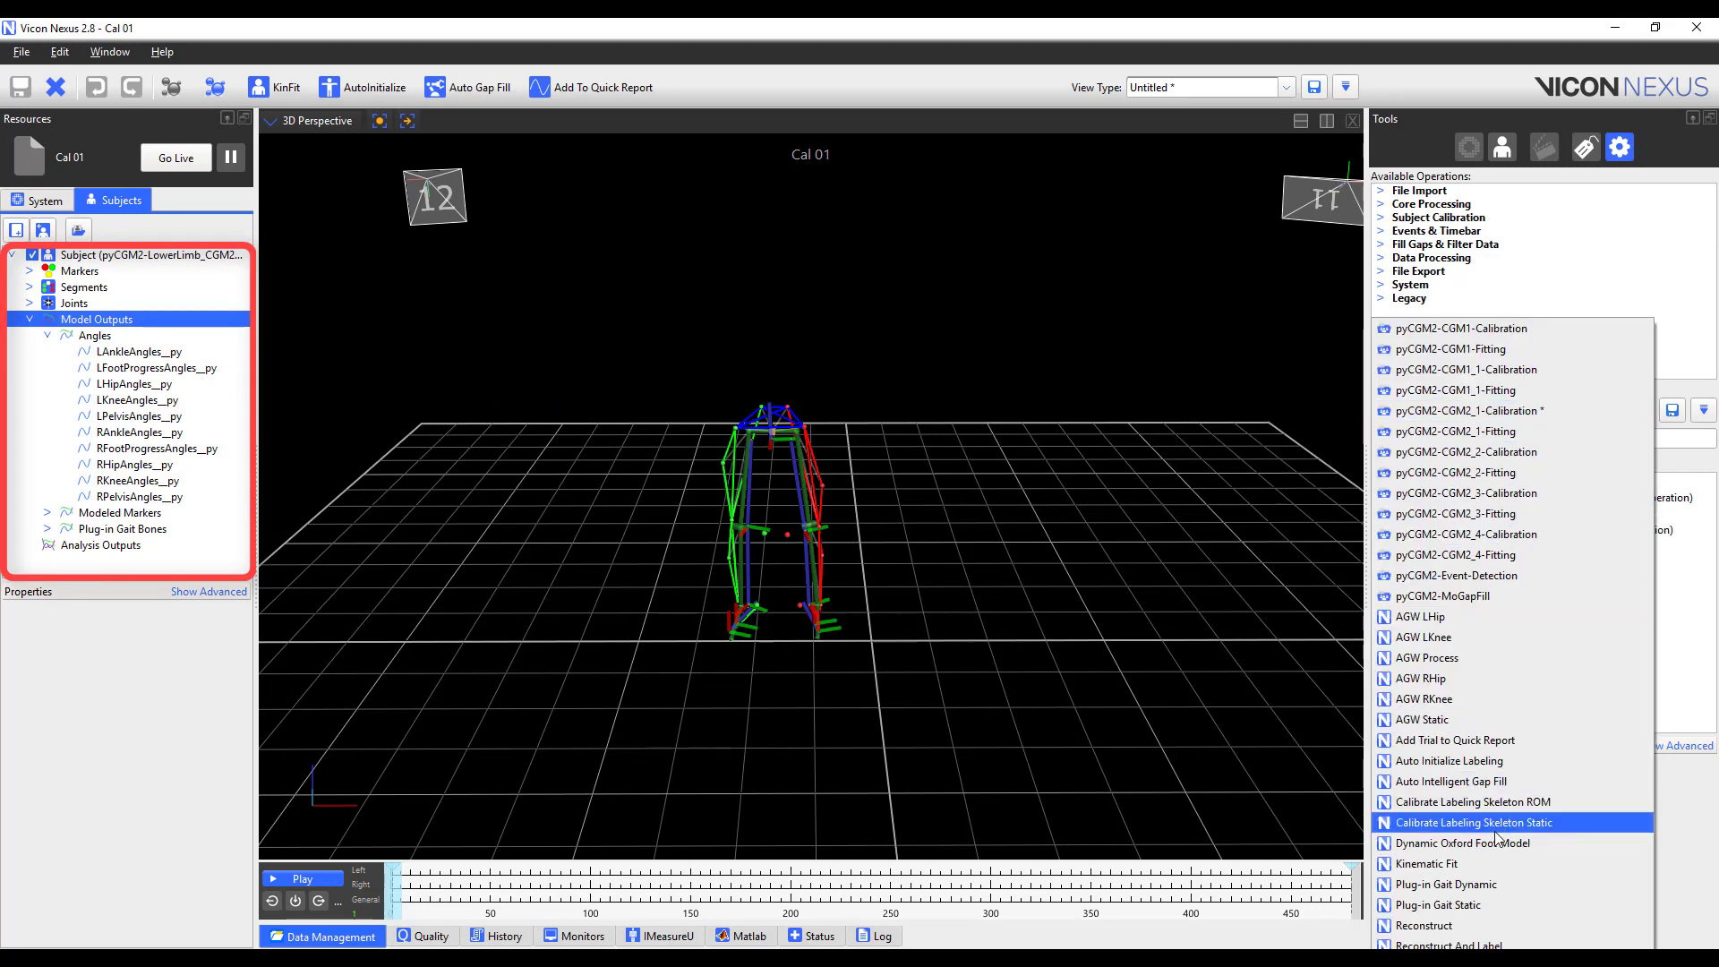
pyautogui.click(1506, 904)
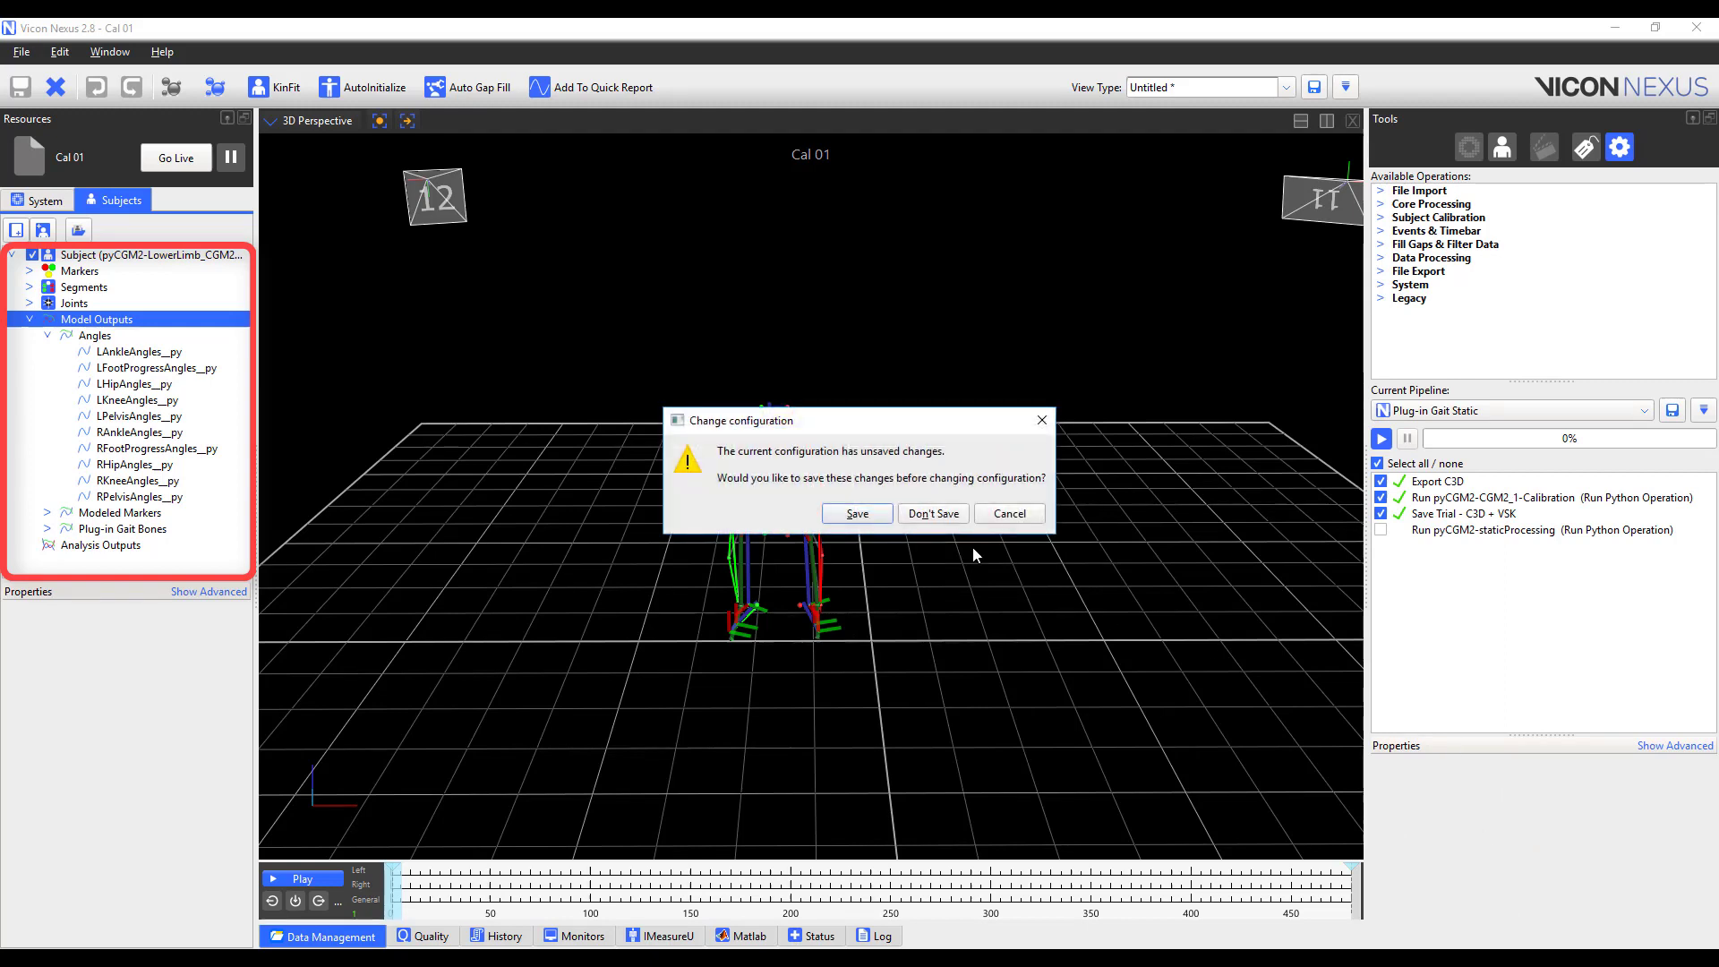
pyautogui.click(933, 513)
pyautogui.click(1388, 439)
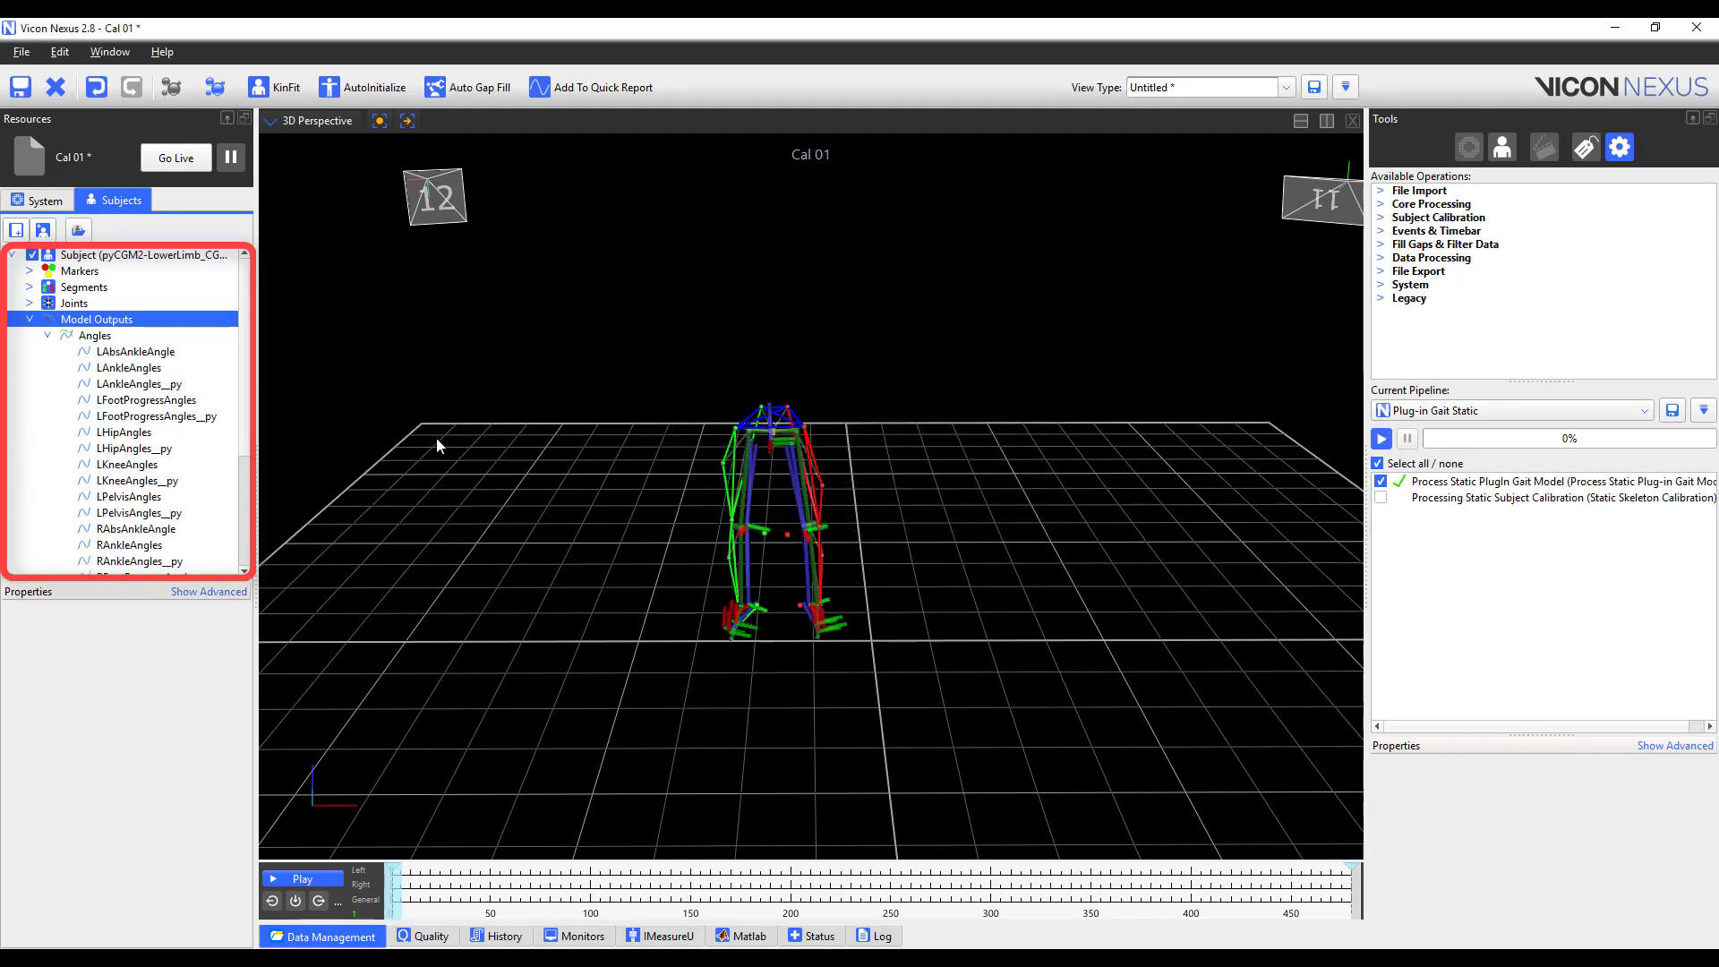
pyautogui.scroll(-2, 246, 448)
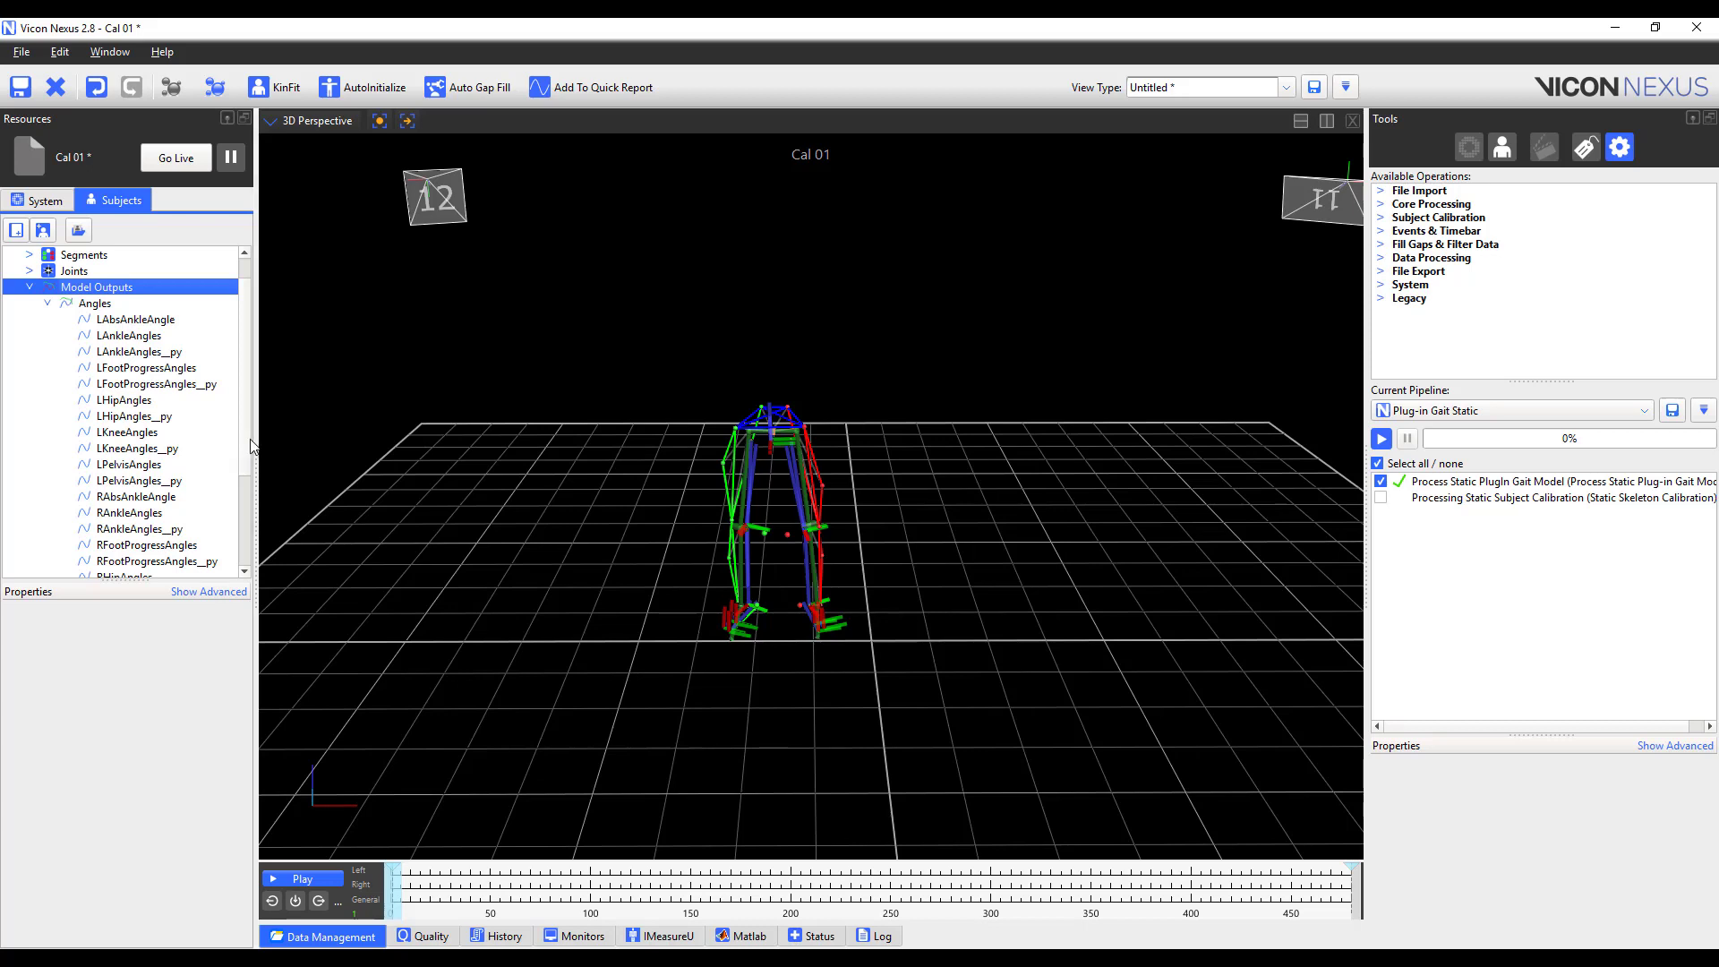
# - Save the Cal 01 trial
pyautogui.click(17, 86)
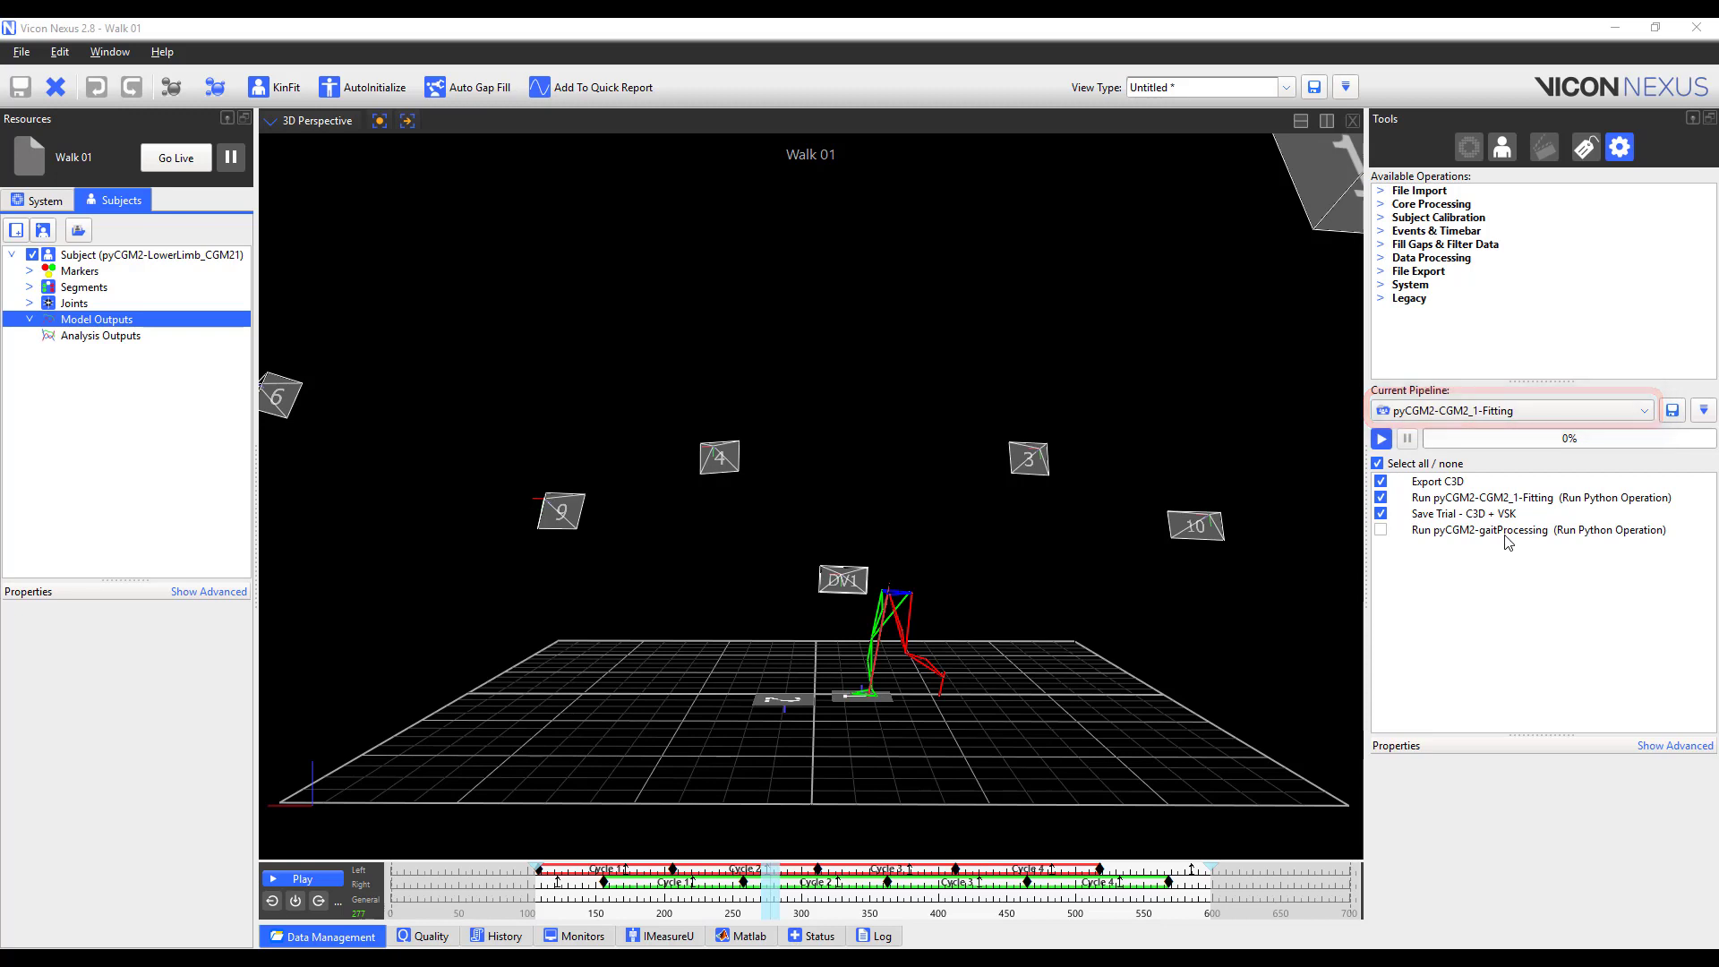
# - Set the CGM2.1 fitting script argument to -ps="_py" and run the fitting on Walk 01
pyautogui.click(1520, 500)
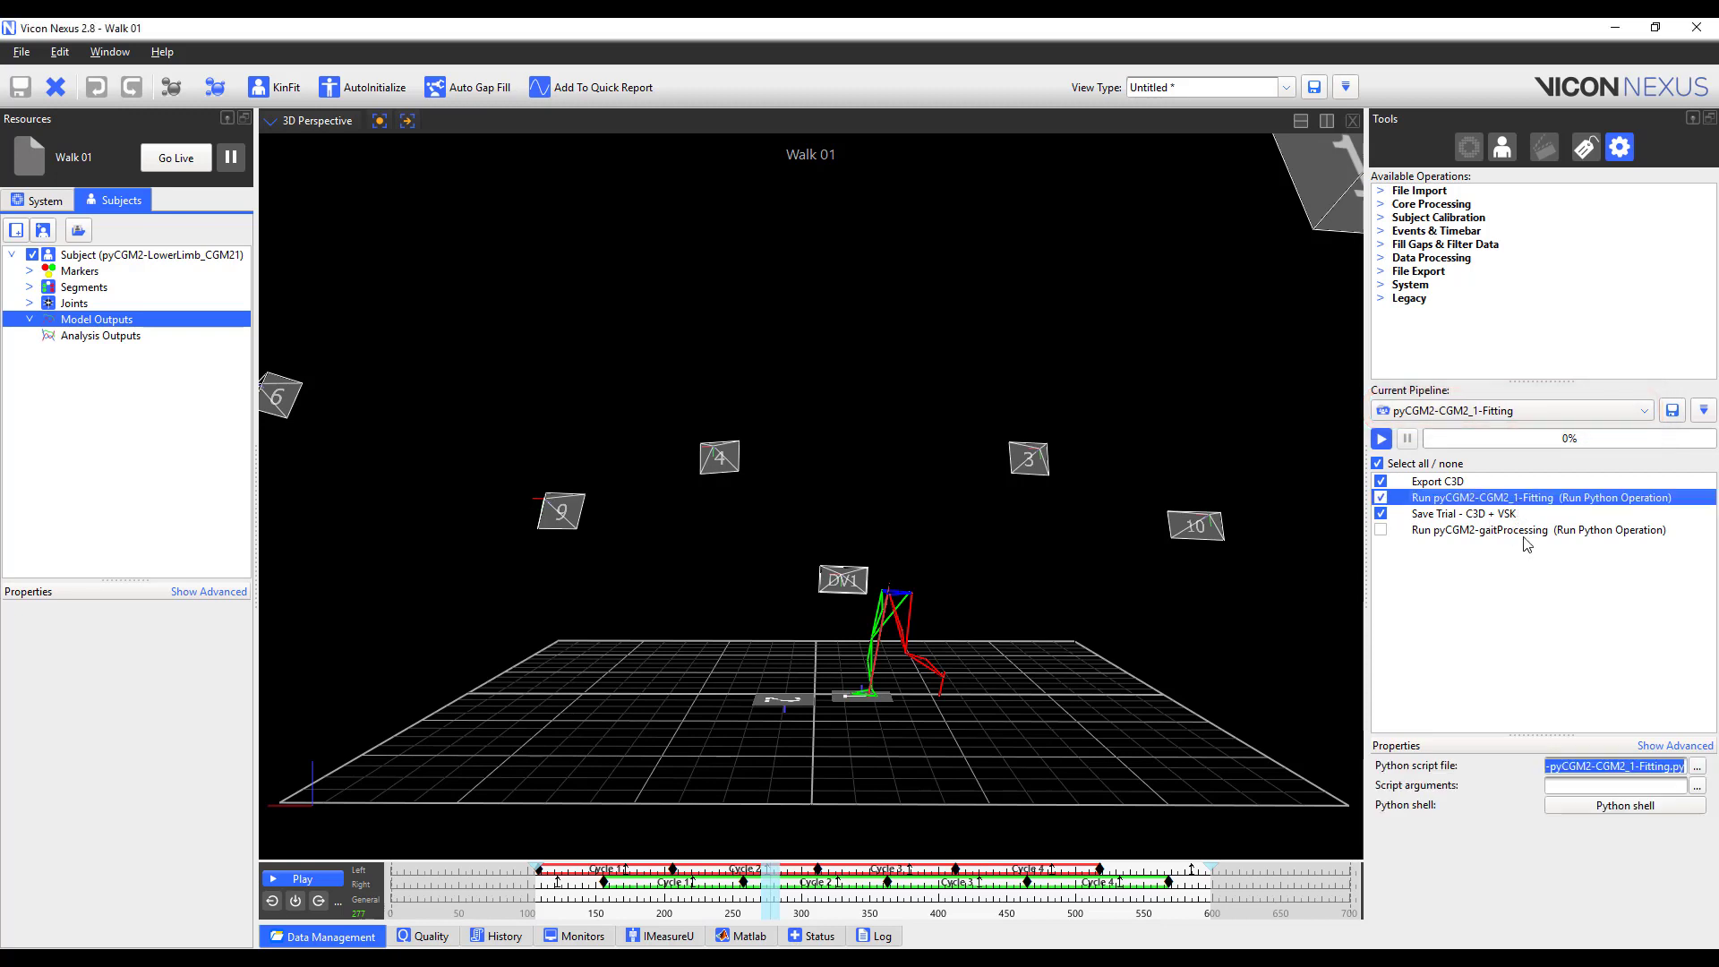
pyautogui.click(1588, 787)
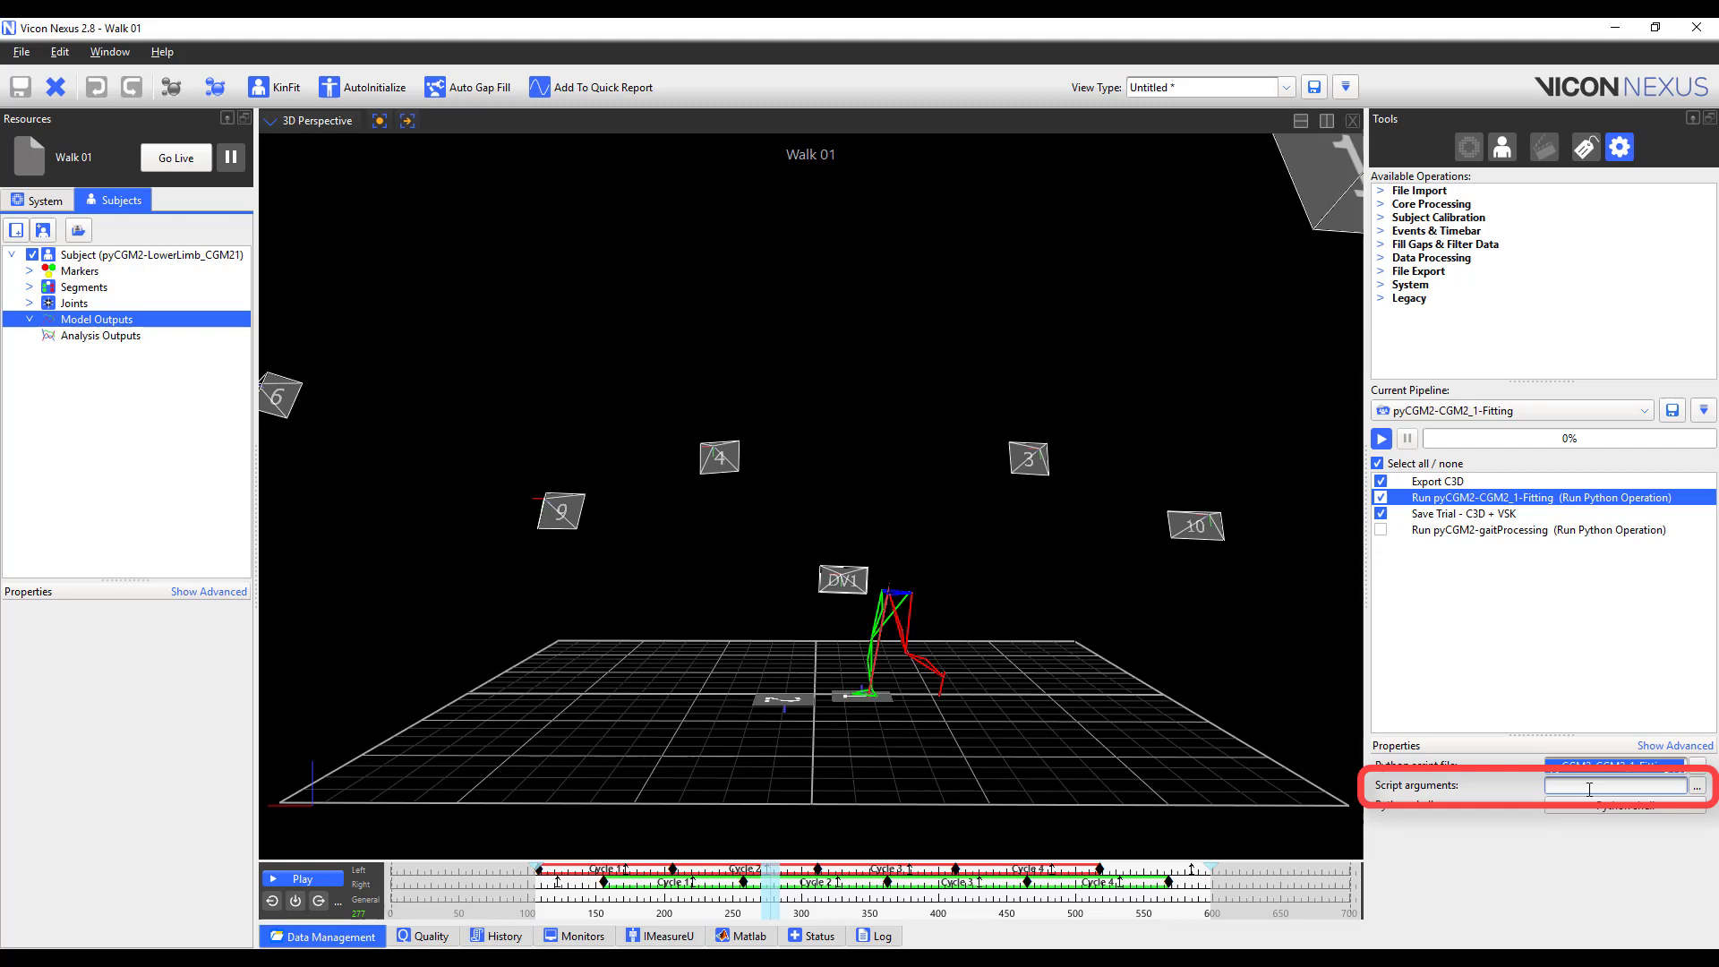
pyautogui.write('-ps="_py"')
pyautogui.press('Return')
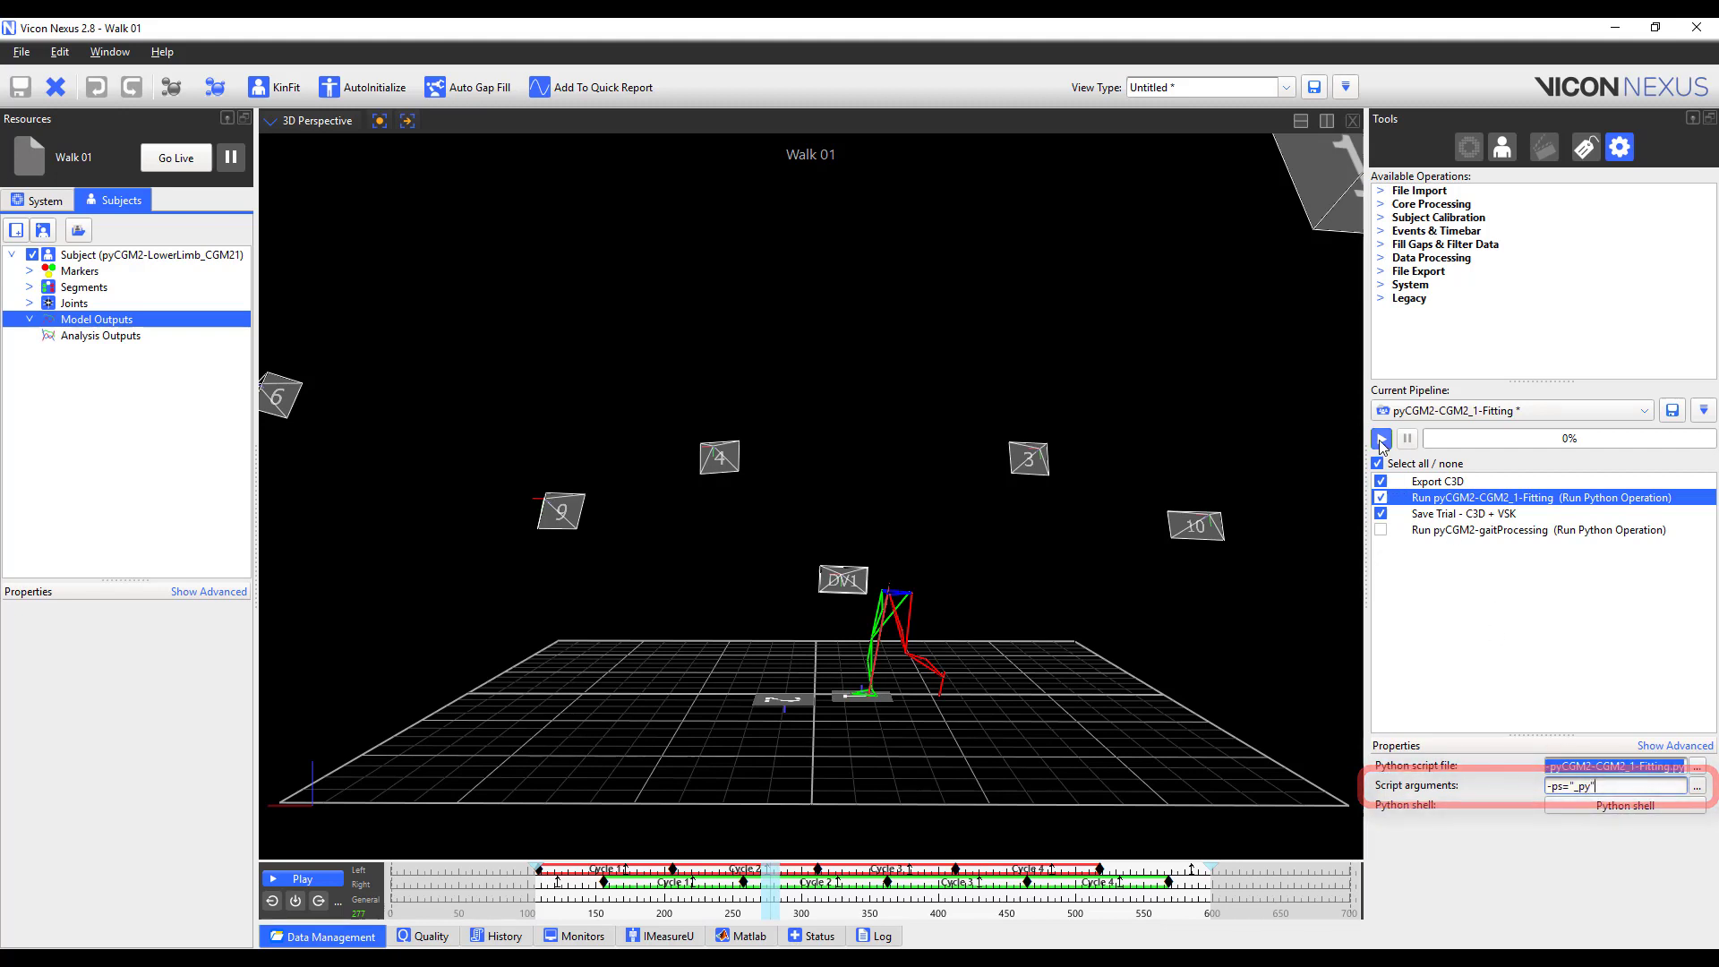
pyautogui.click(1380, 439)
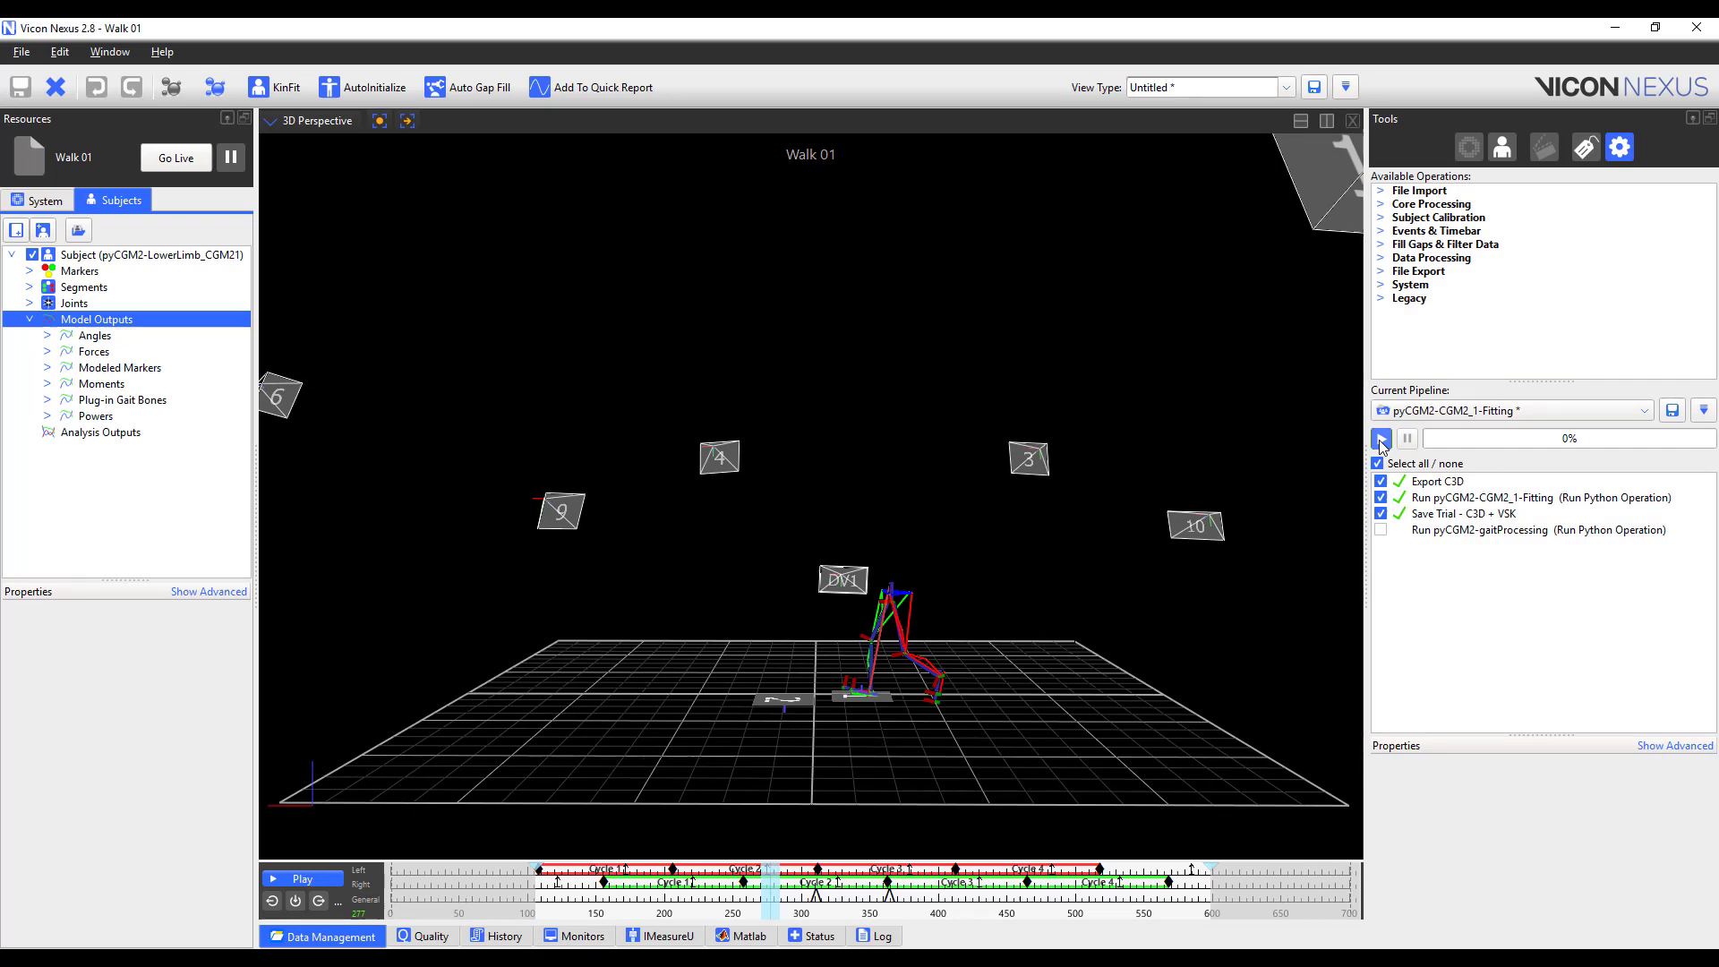
# - Switch to Plug-in Gait Dynamic, discarding fitting edits, and run Process Dynamic Plug-in Gait Model
pyautogui.click(1537, 419)
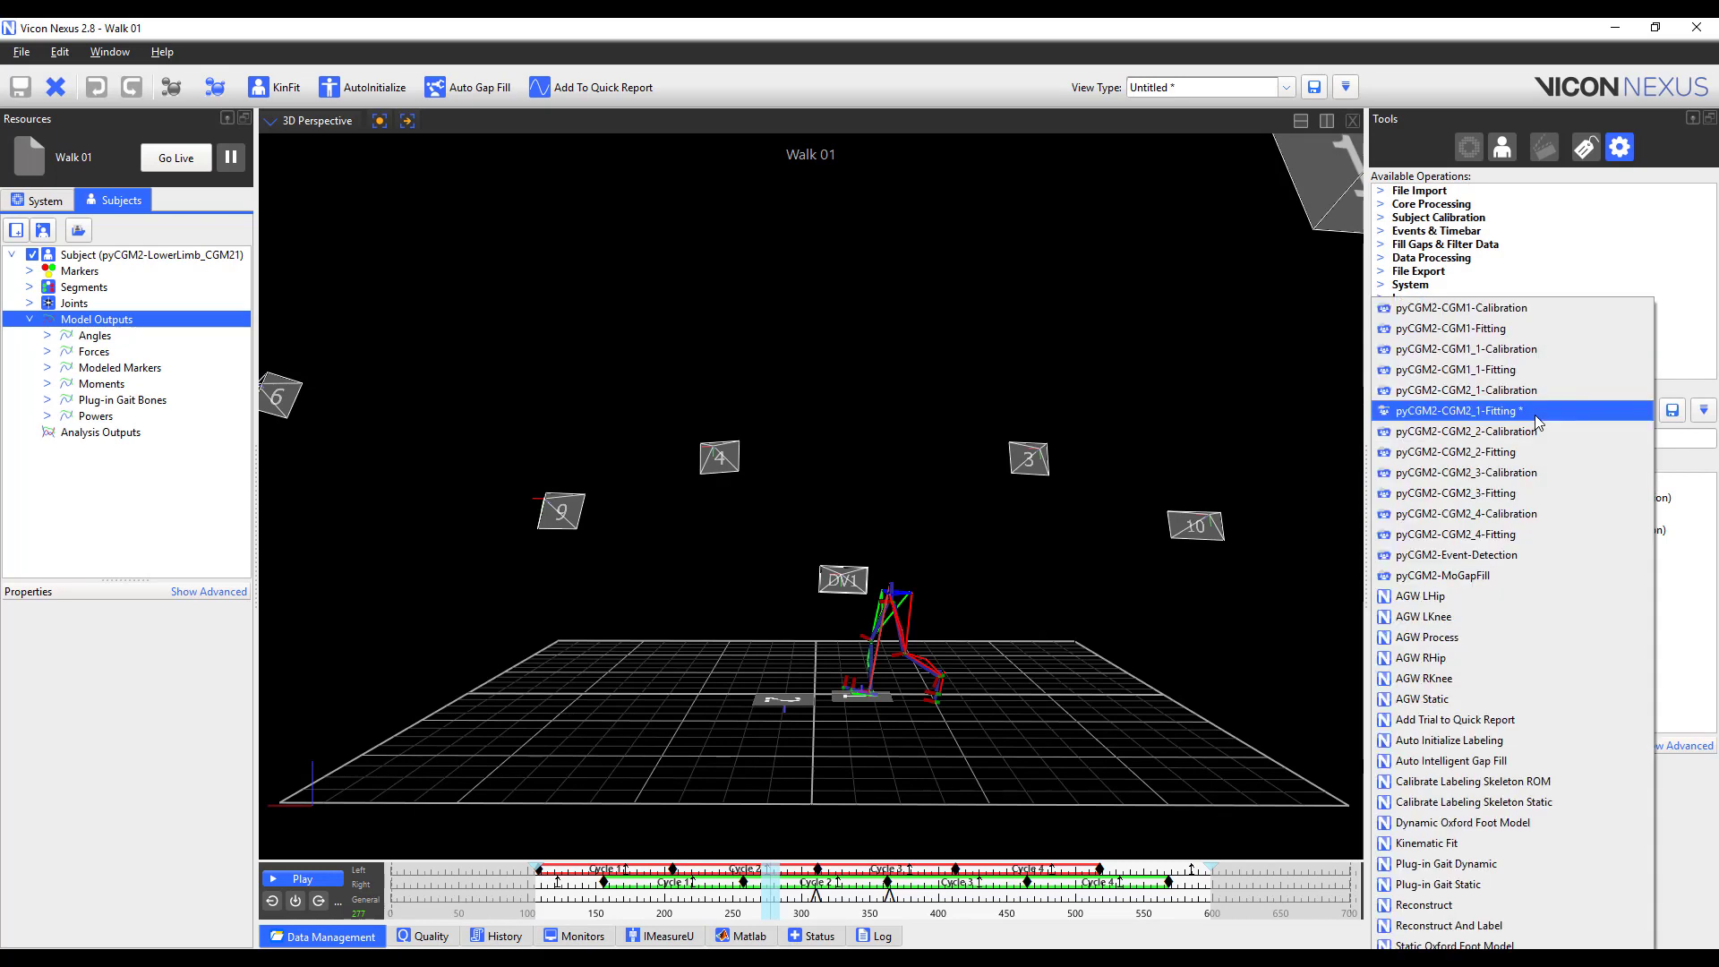
pyautogui.click(1493, 869)
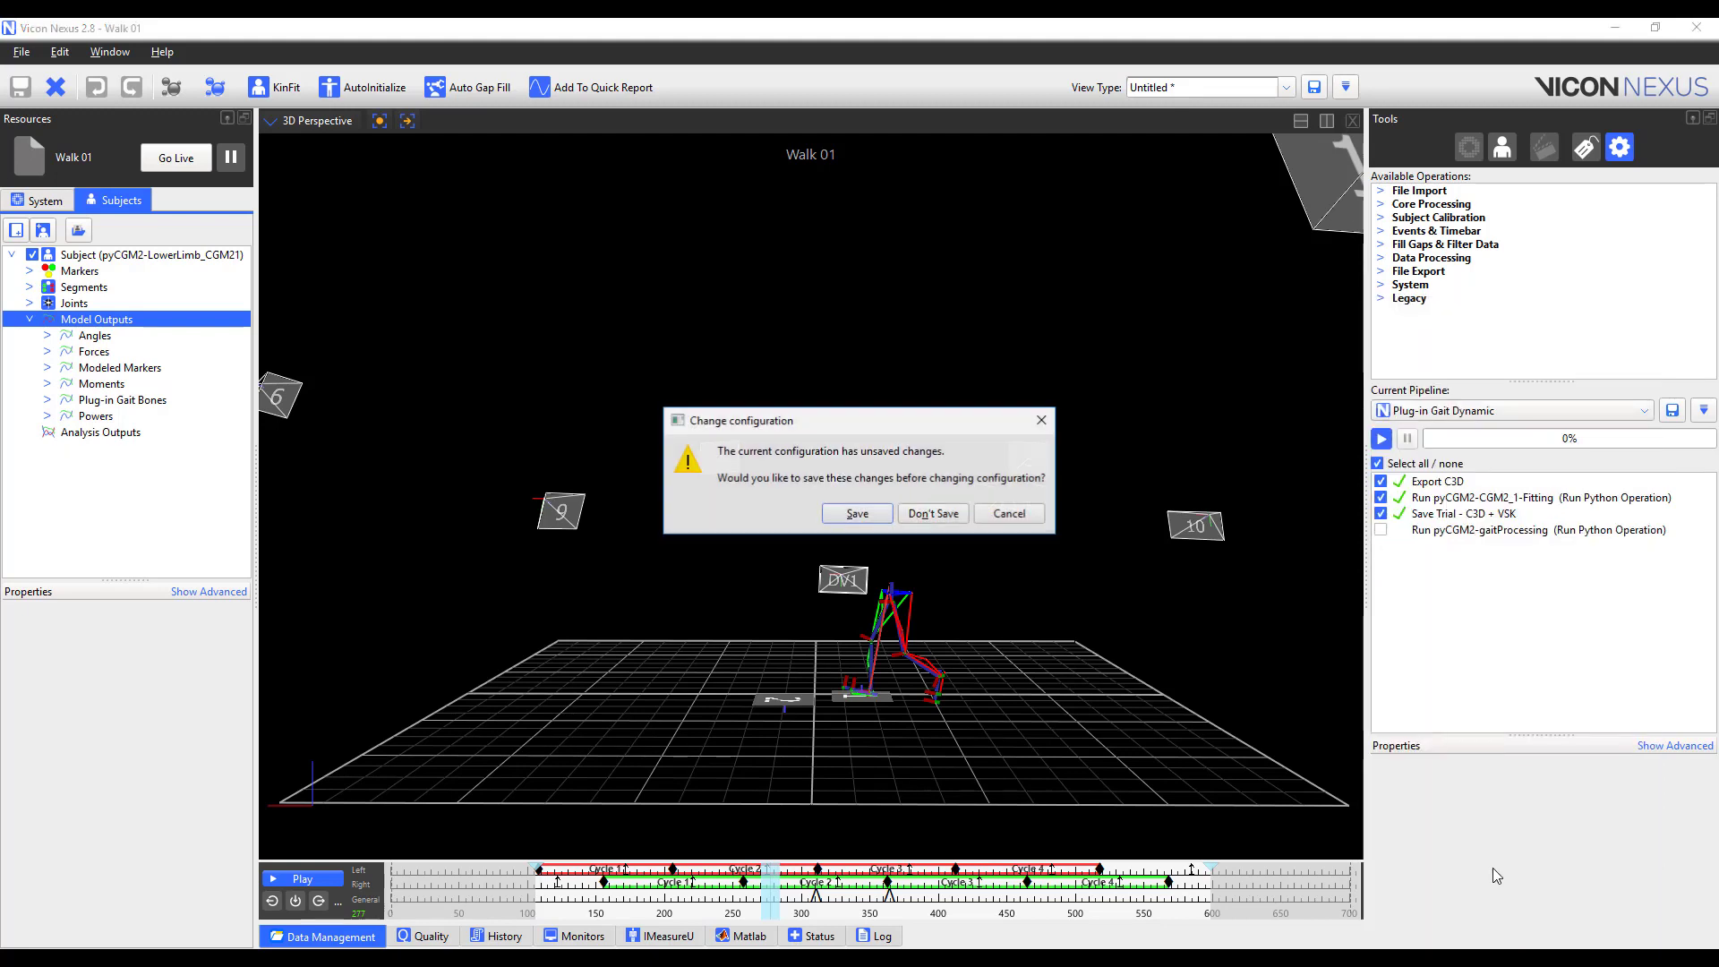
pyautogui.click(932, 511)
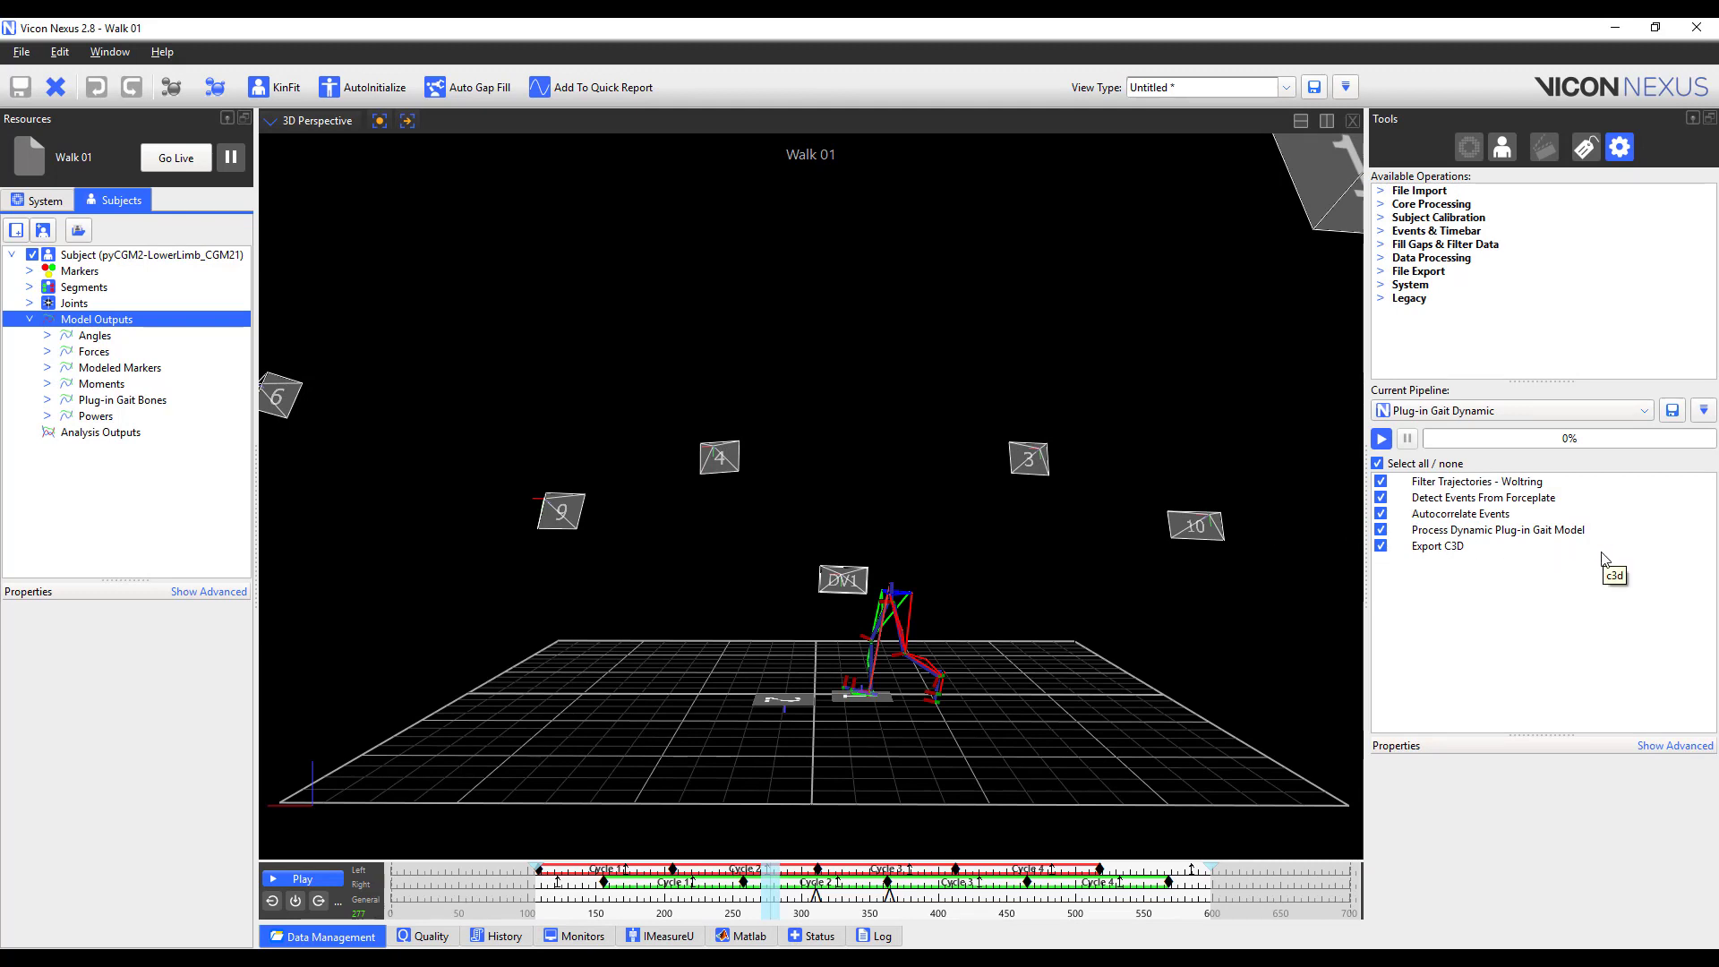
pyautogui.rightClick(1522, 534)
pyautogui.click(1532, 550)
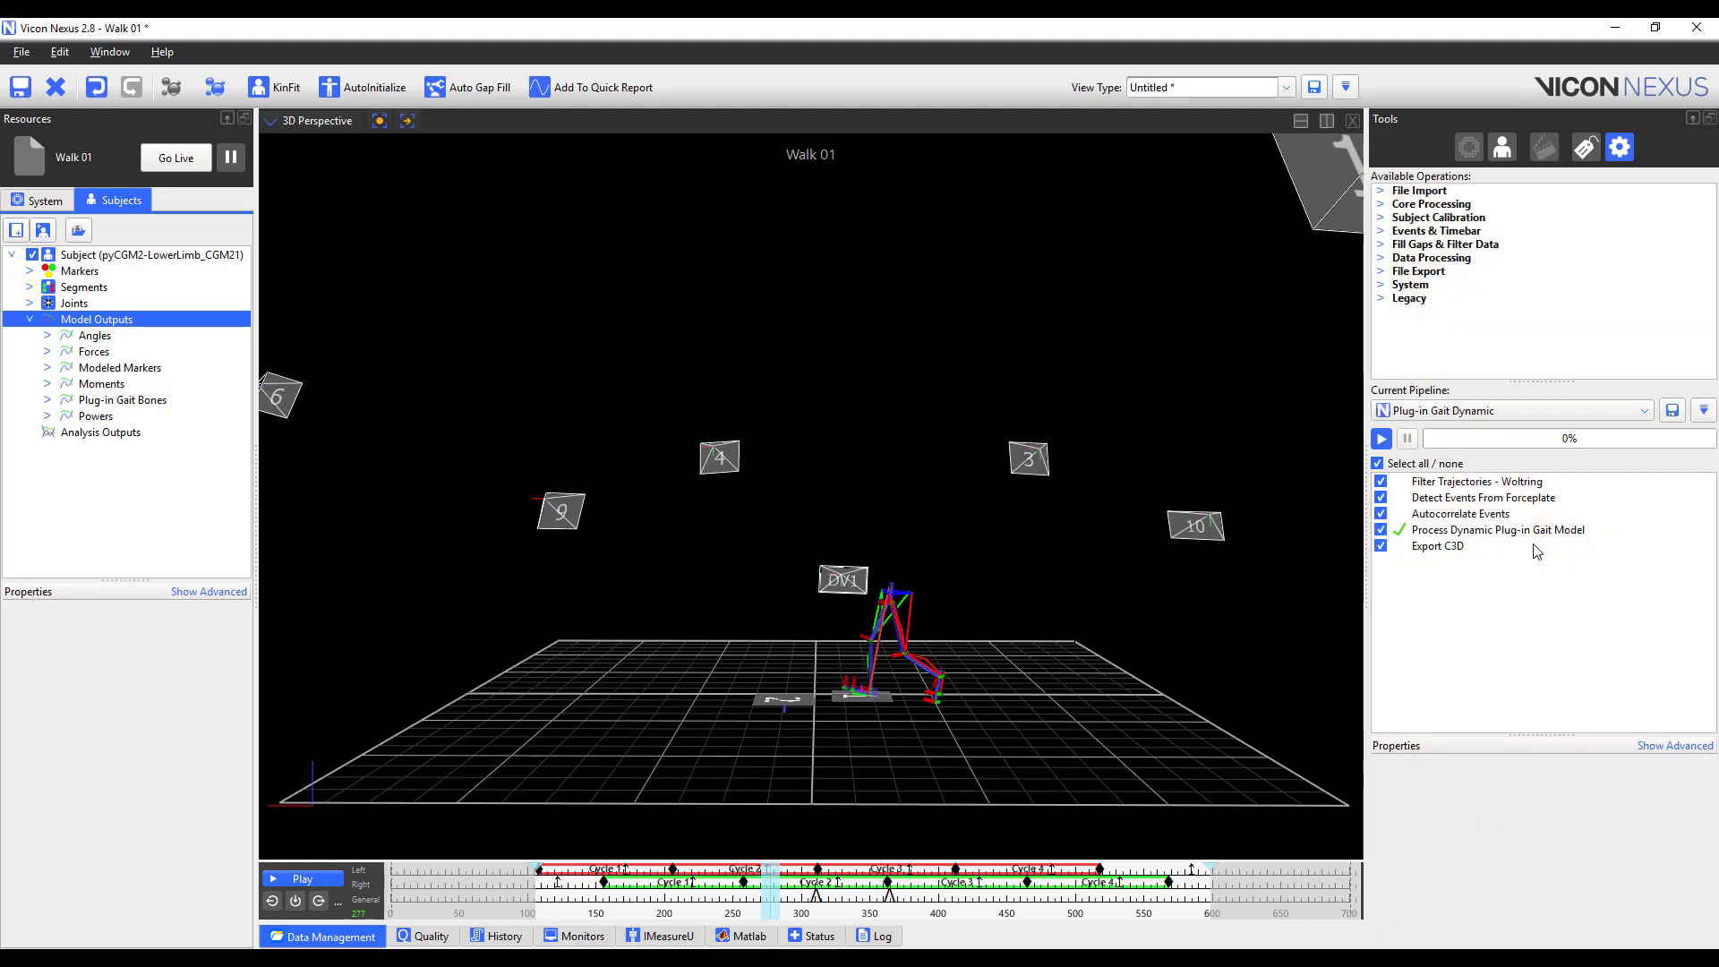
# - Select both RKneeAngles and RKneeAngles_py in Walk 01's model output angles
pyautogui.click(48, 335)
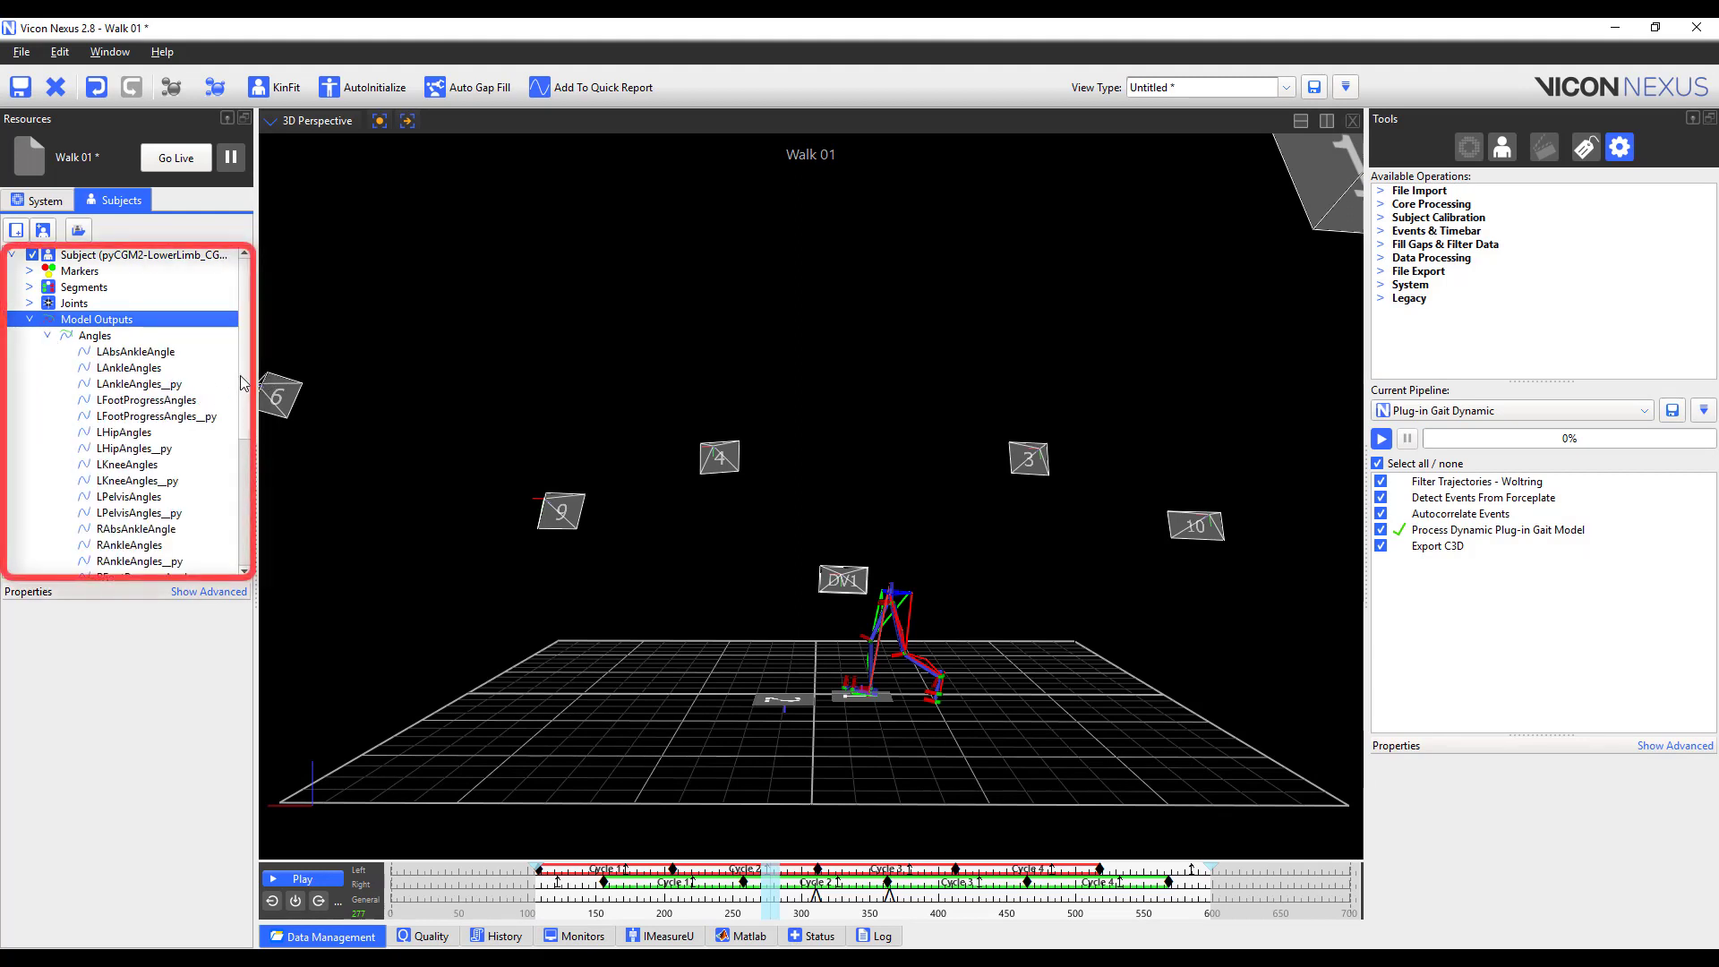
pyautogui.scroll(-1, 242, 390)
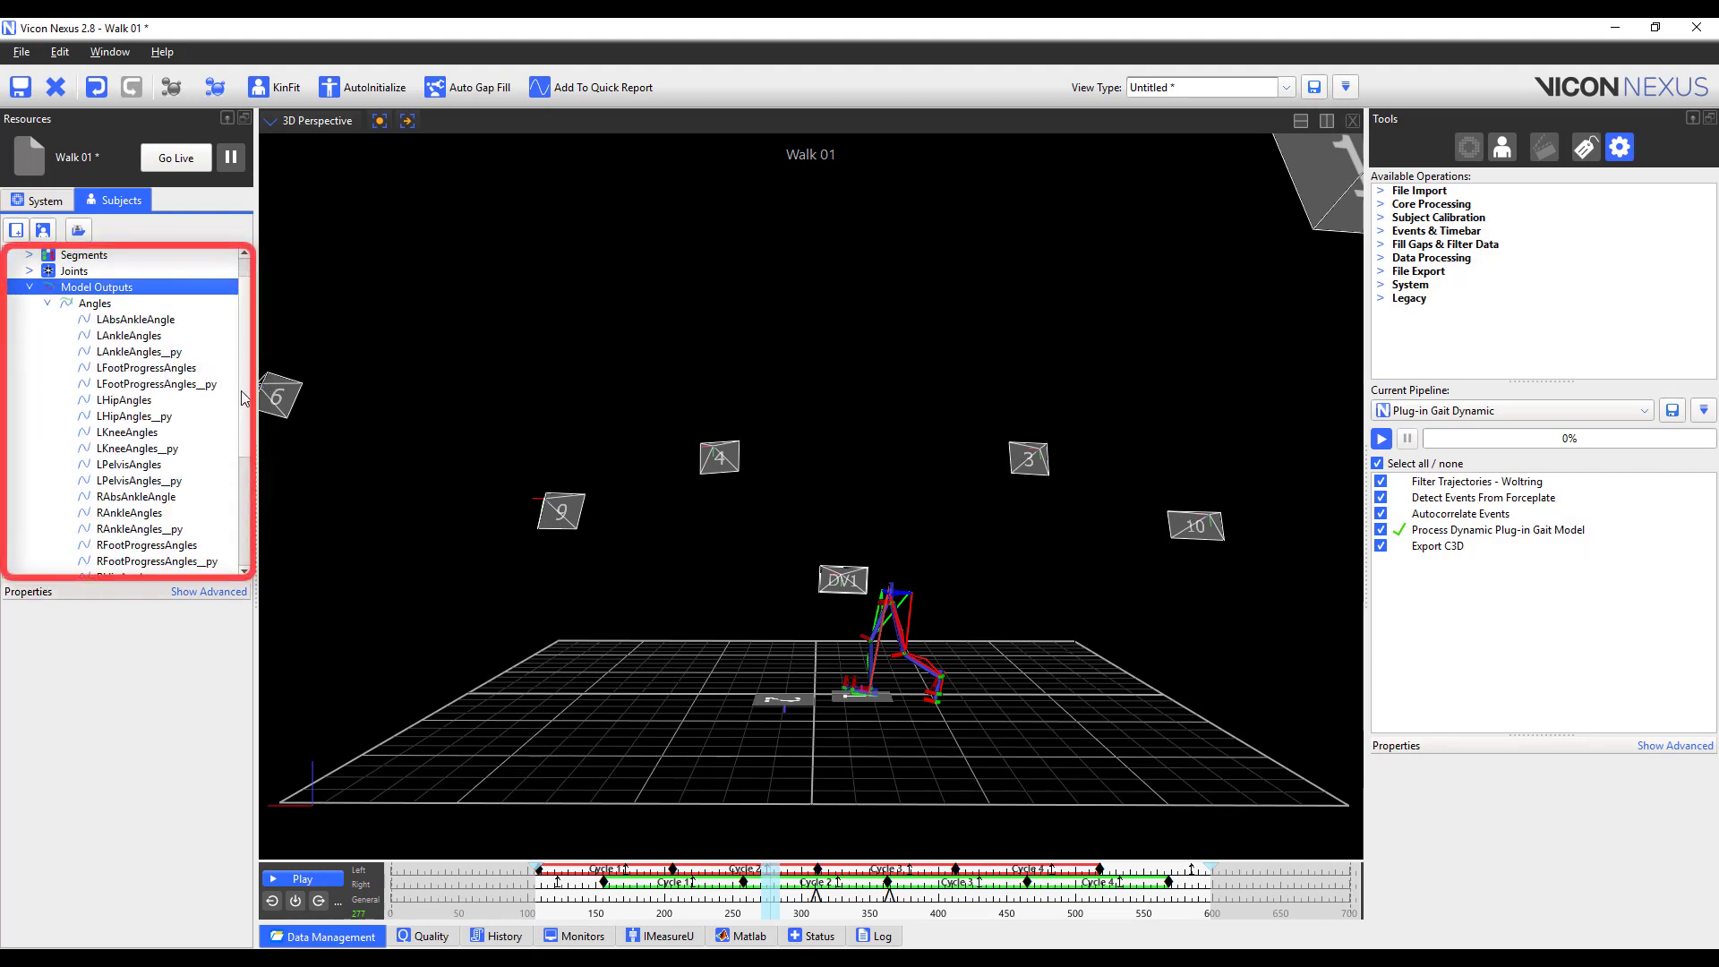
pyautogui.scroll(-1, 241, 399)
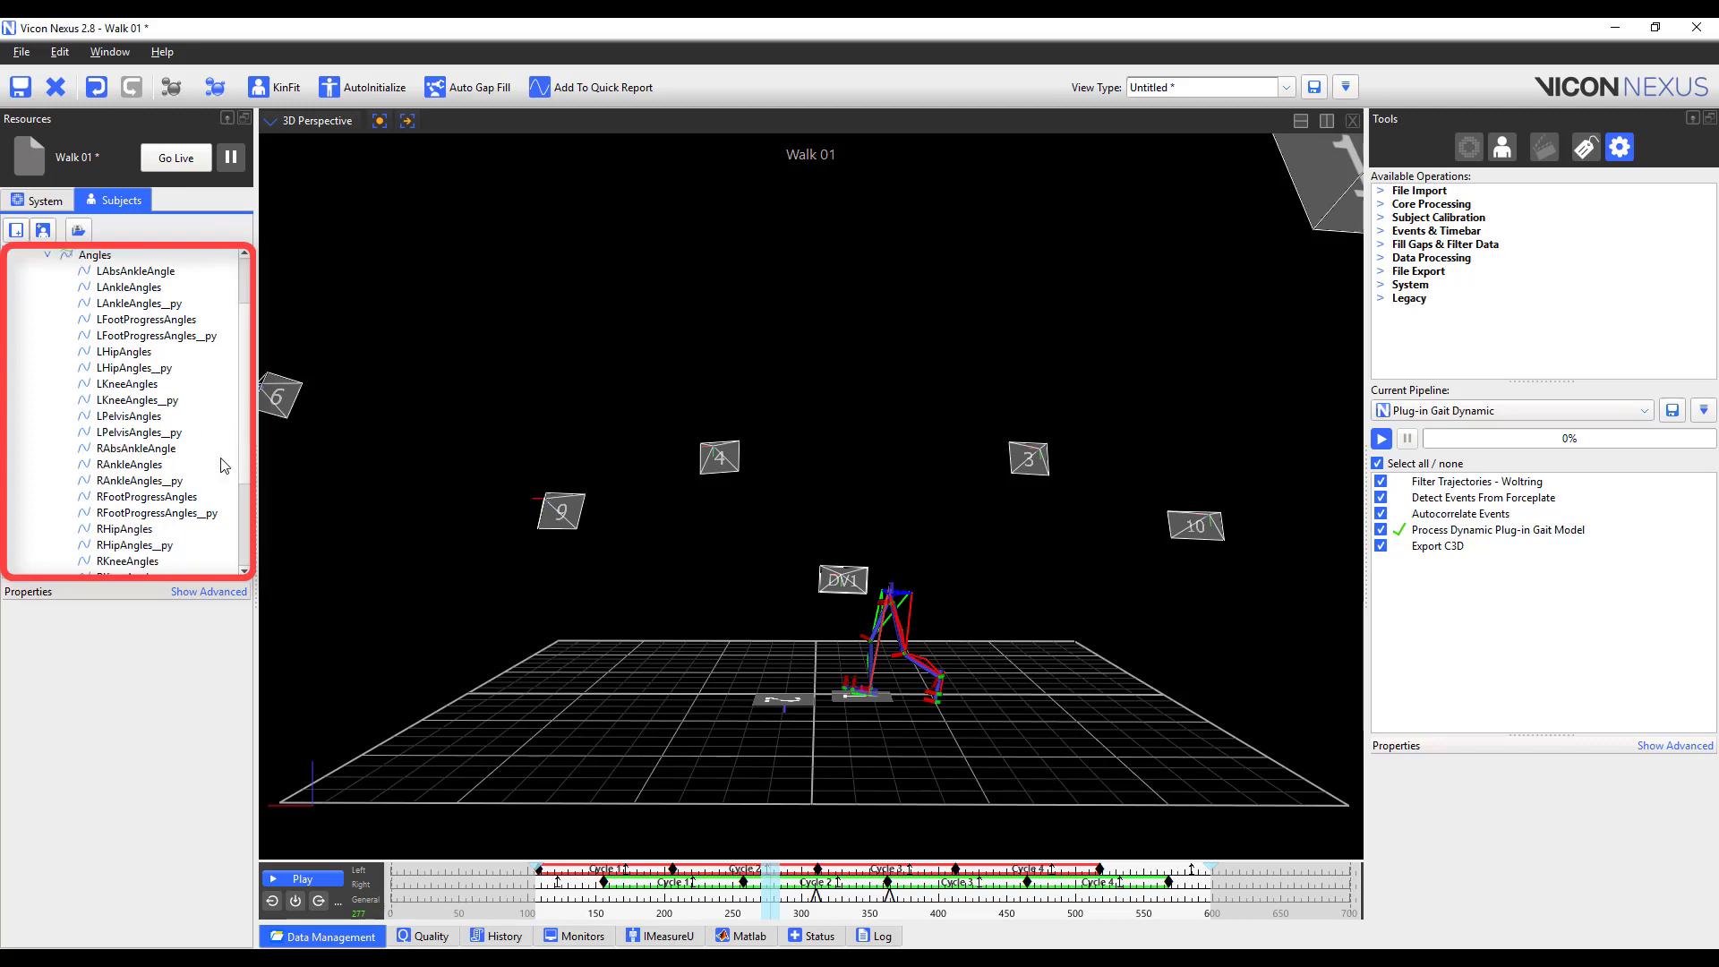
pyautogui.scroll(-1, 247, 452)
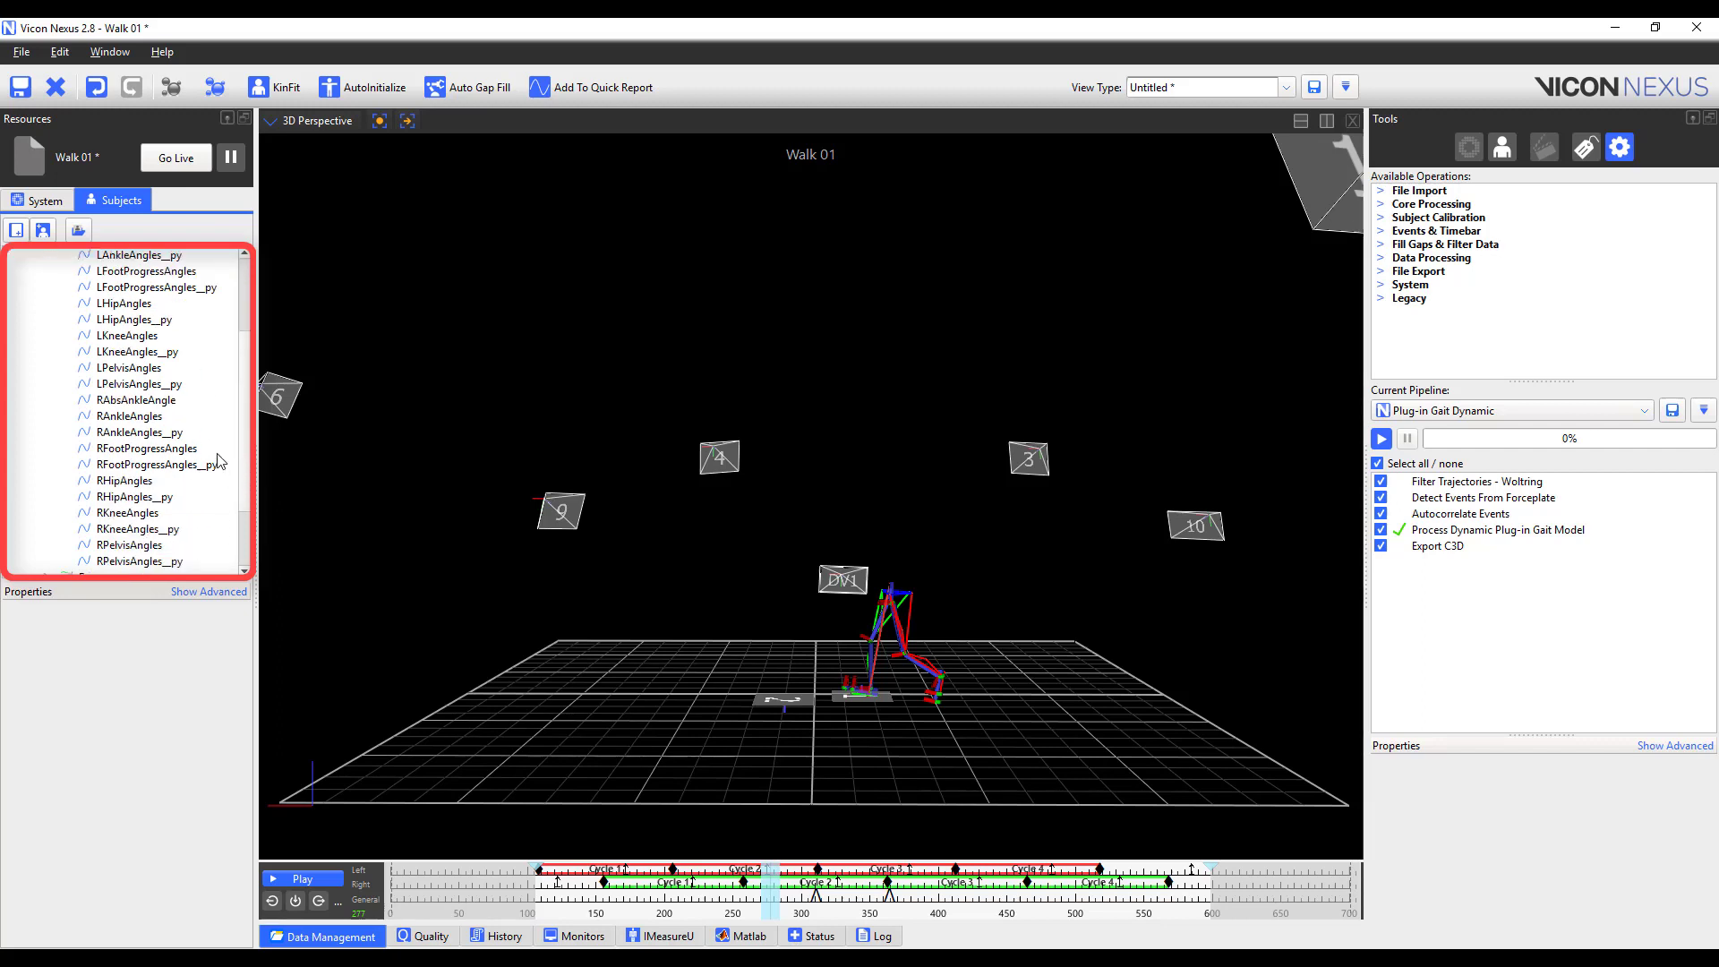
pyautogui.click(141, 513)
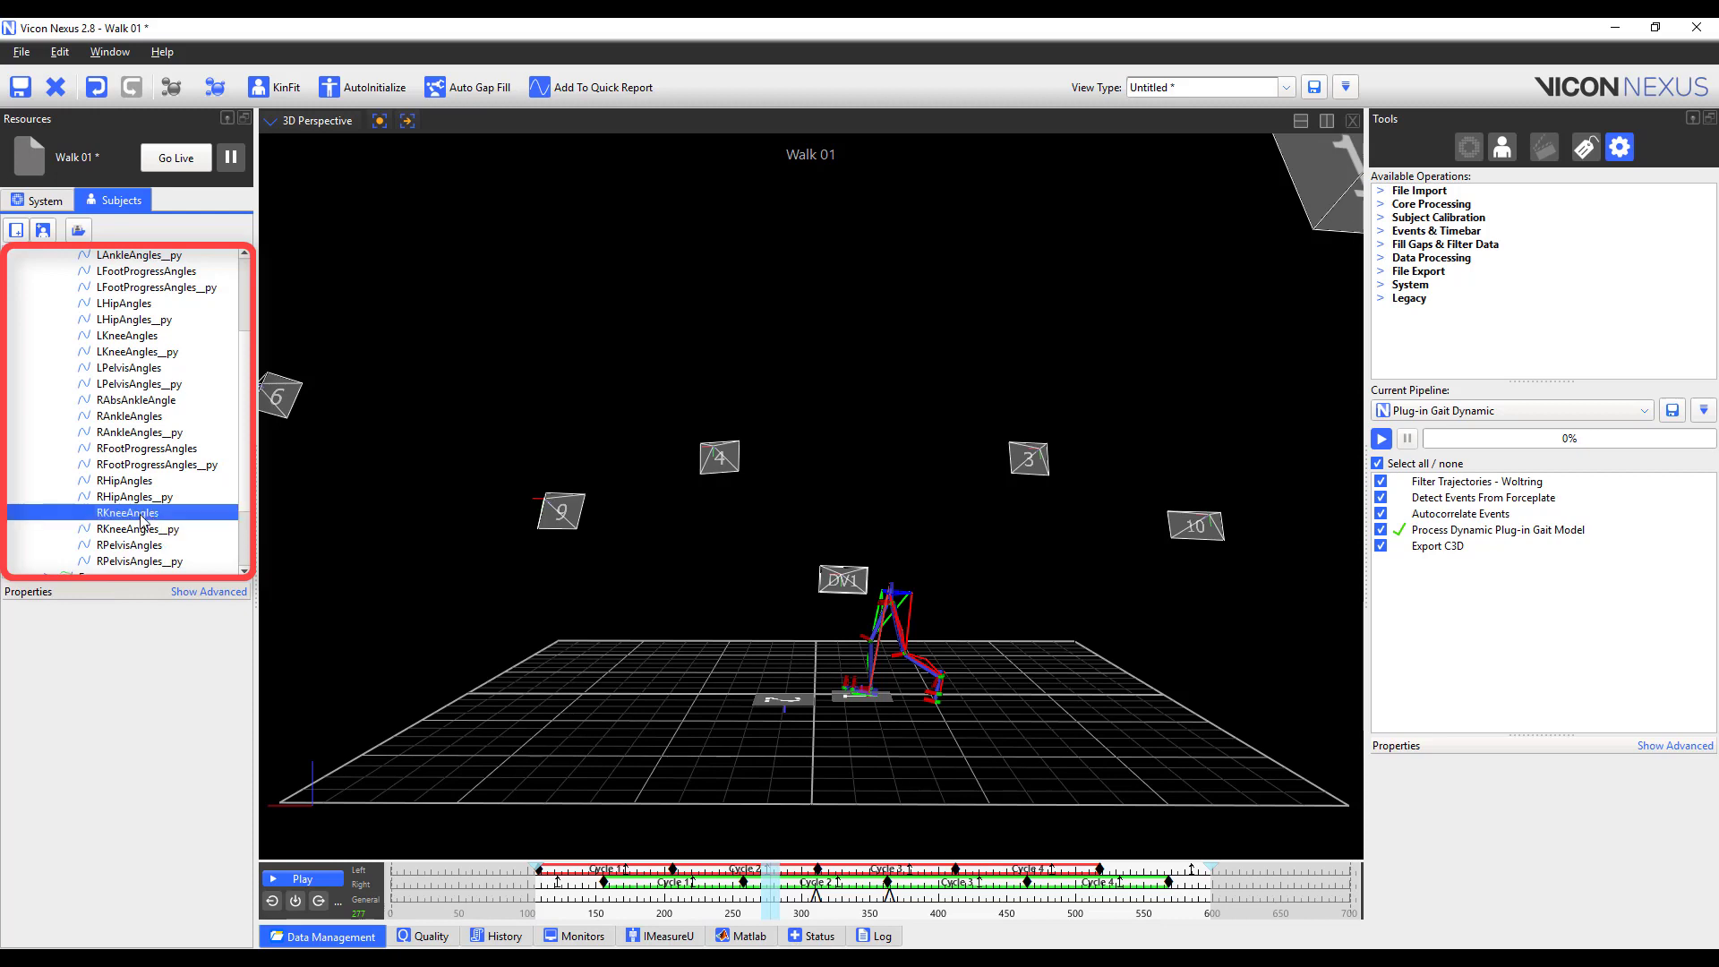
pyautogui.keyDown('shift'); pyautogui.click(143, 528); pyautogui.keyUp('shift')
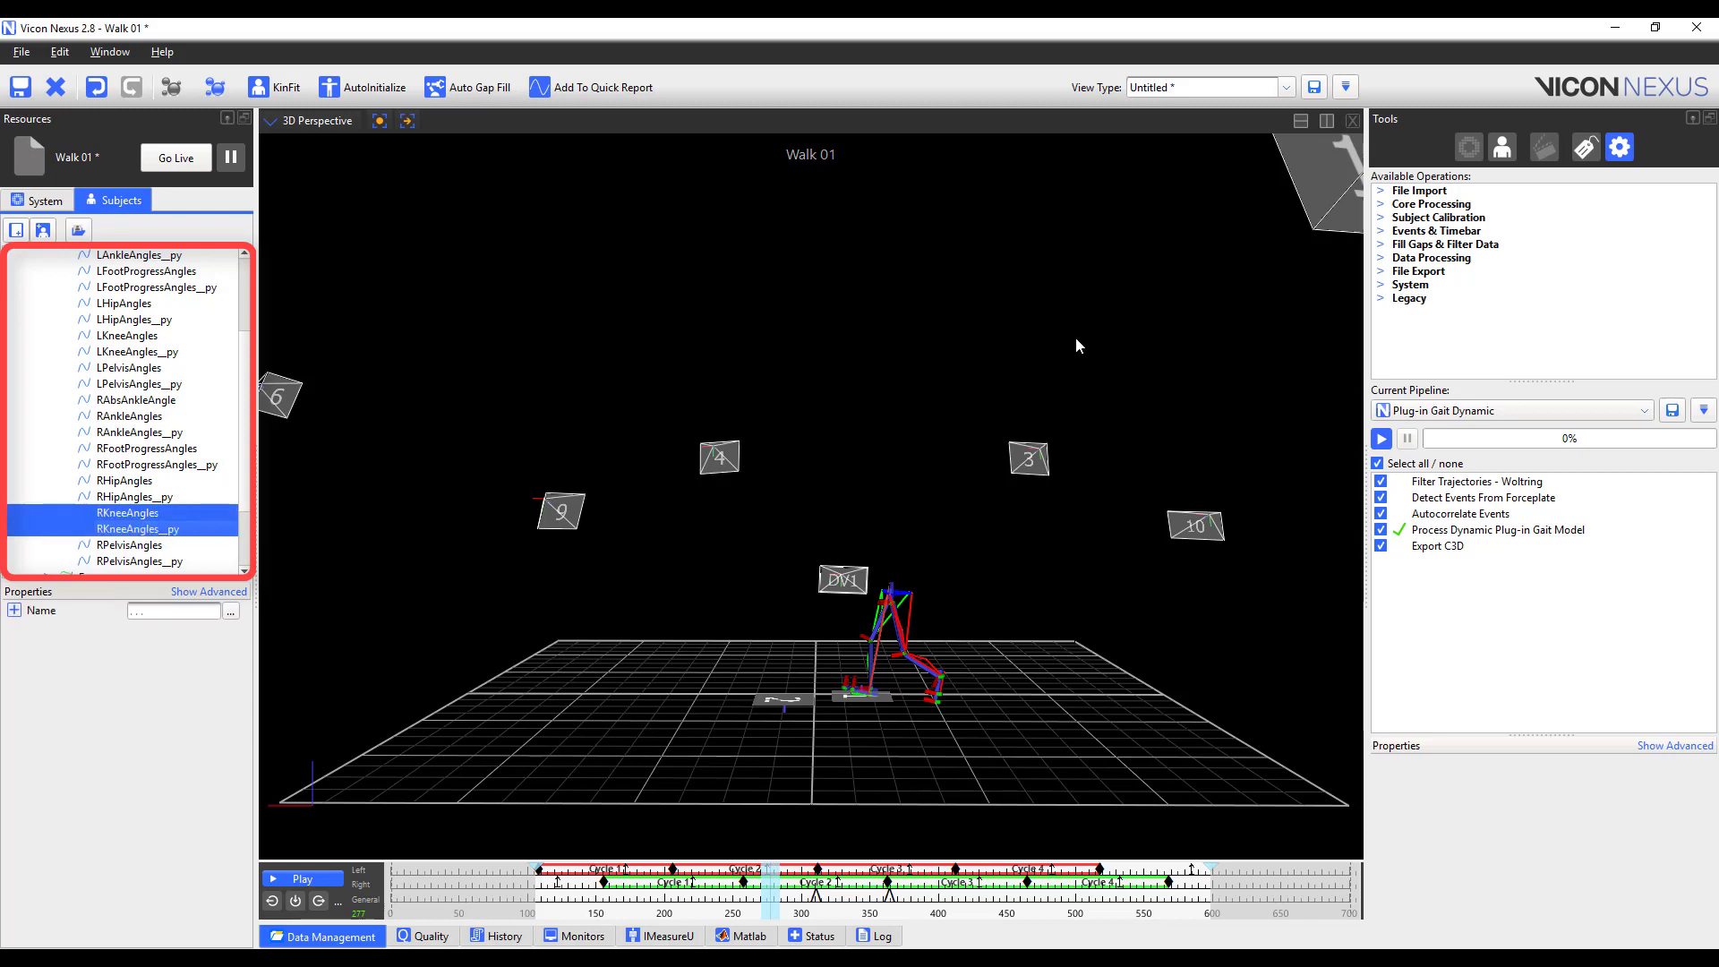
# - Split the 3D Perspective view vertically and make the new side pane a Graph view
pyautogui.click(1326, 121)
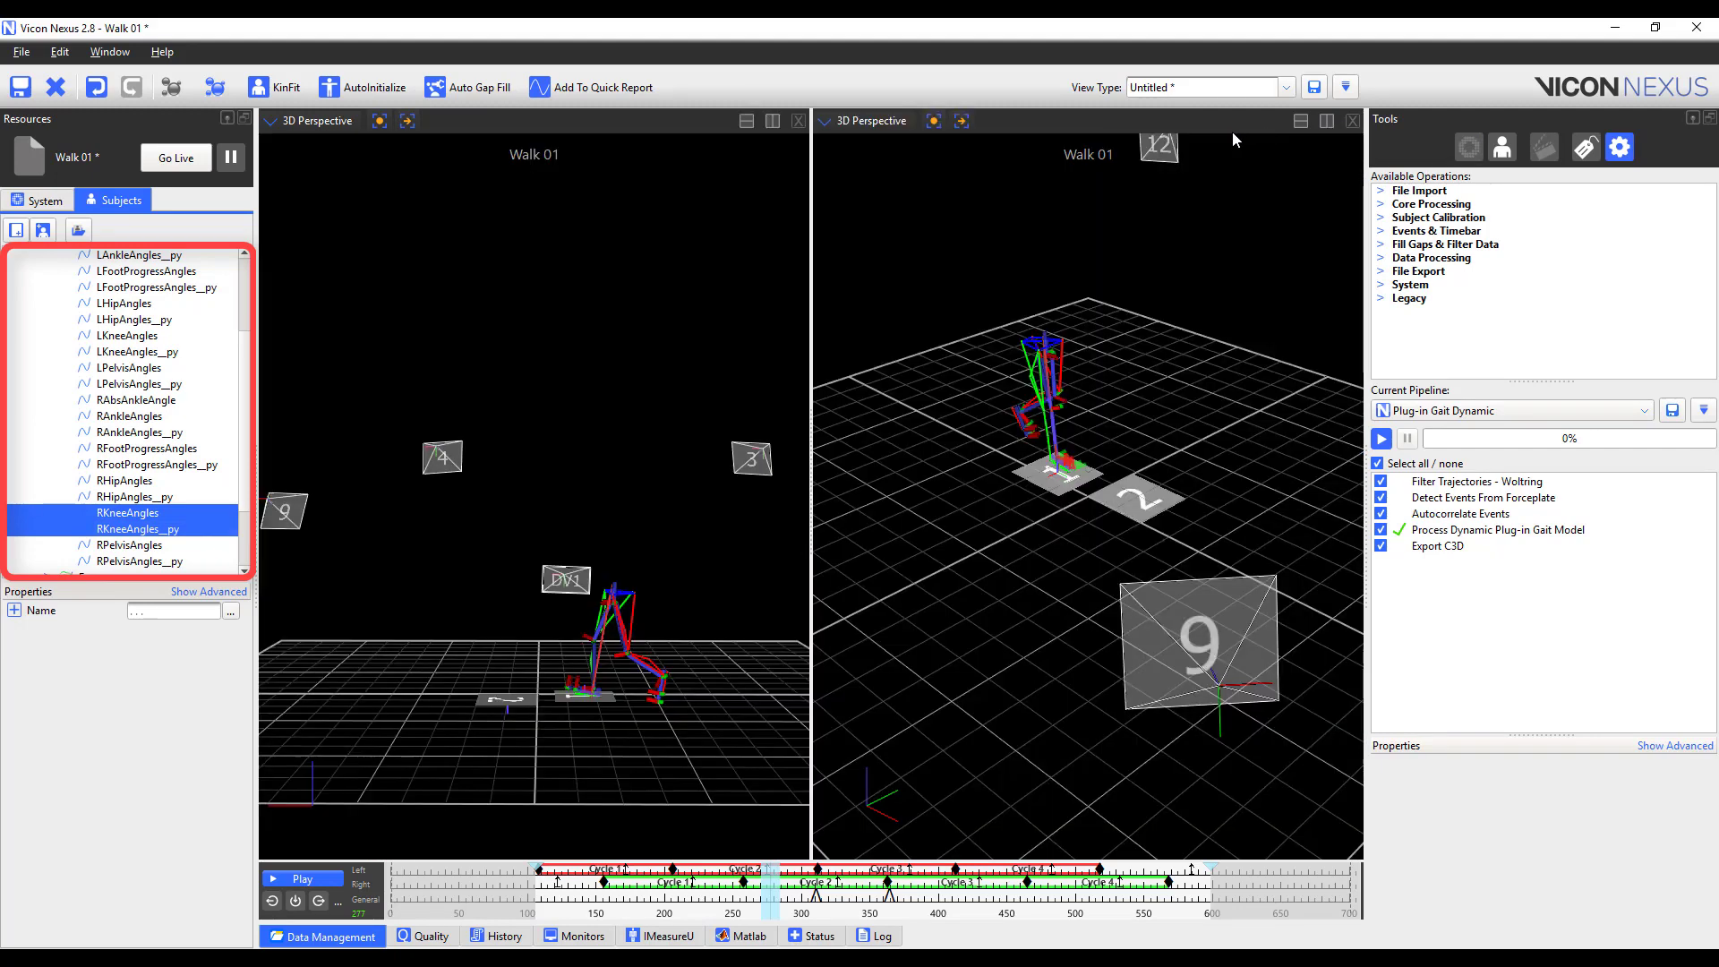
pyautogui.click(875, 122)
pyautogui.click(886, 213)
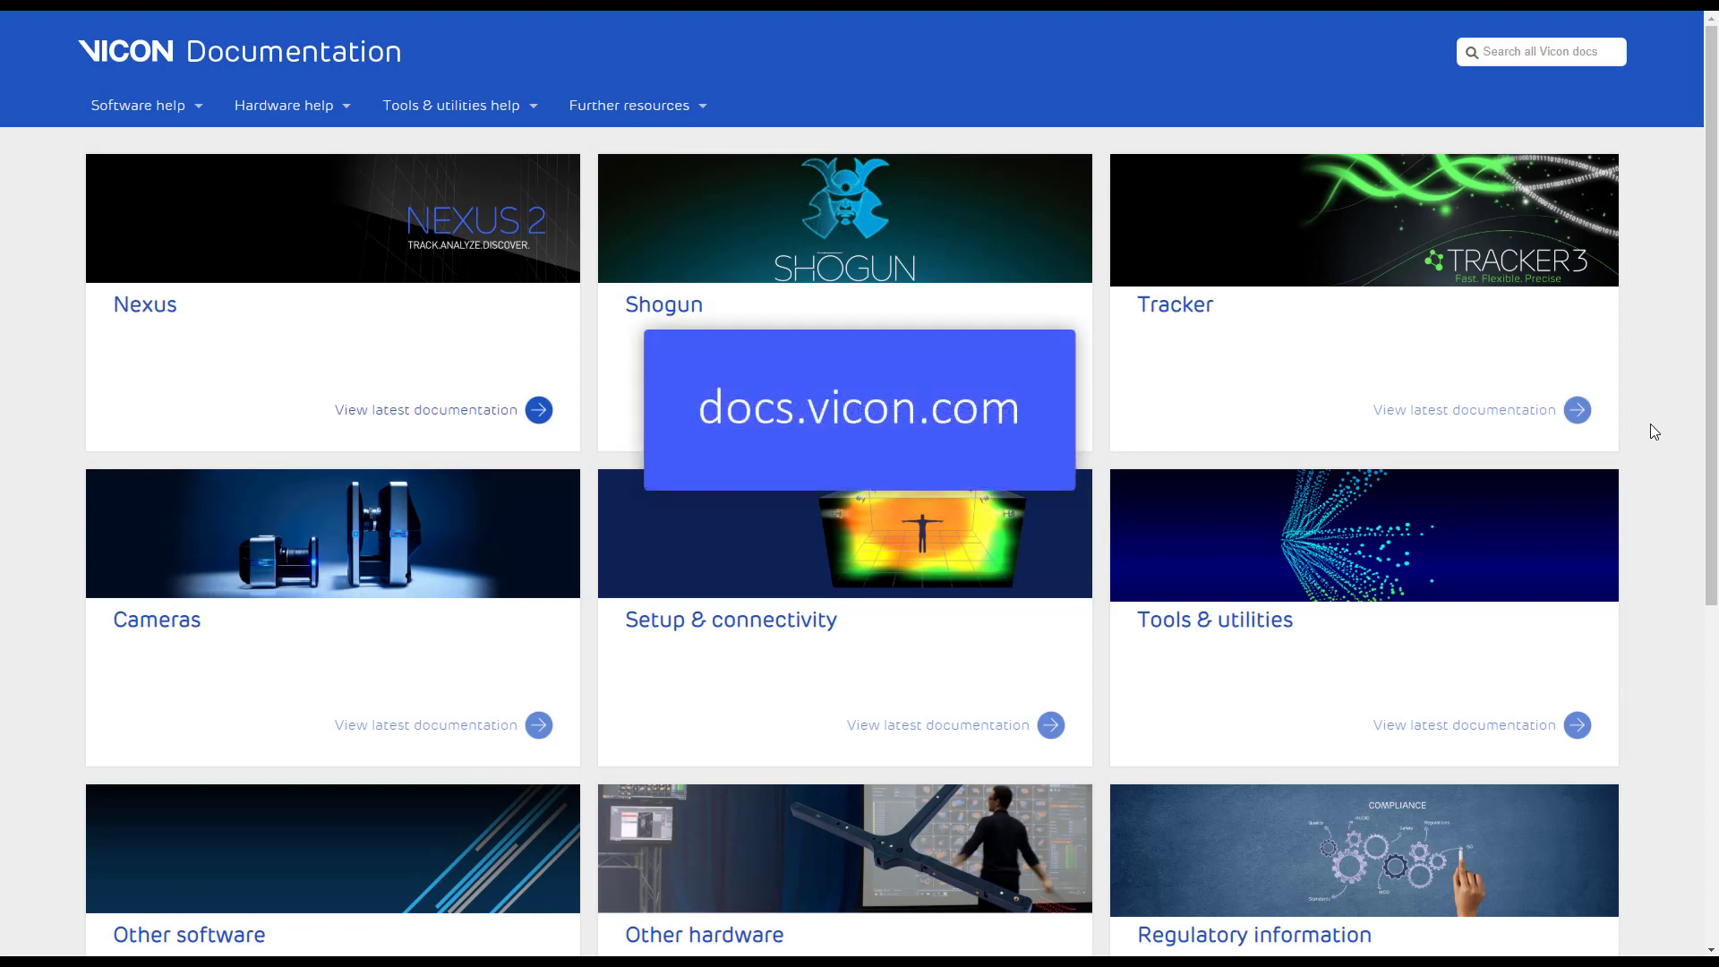
# - Open the latest Nexus documentation on docs.vicon.com
pyautogui.click(502, 419)
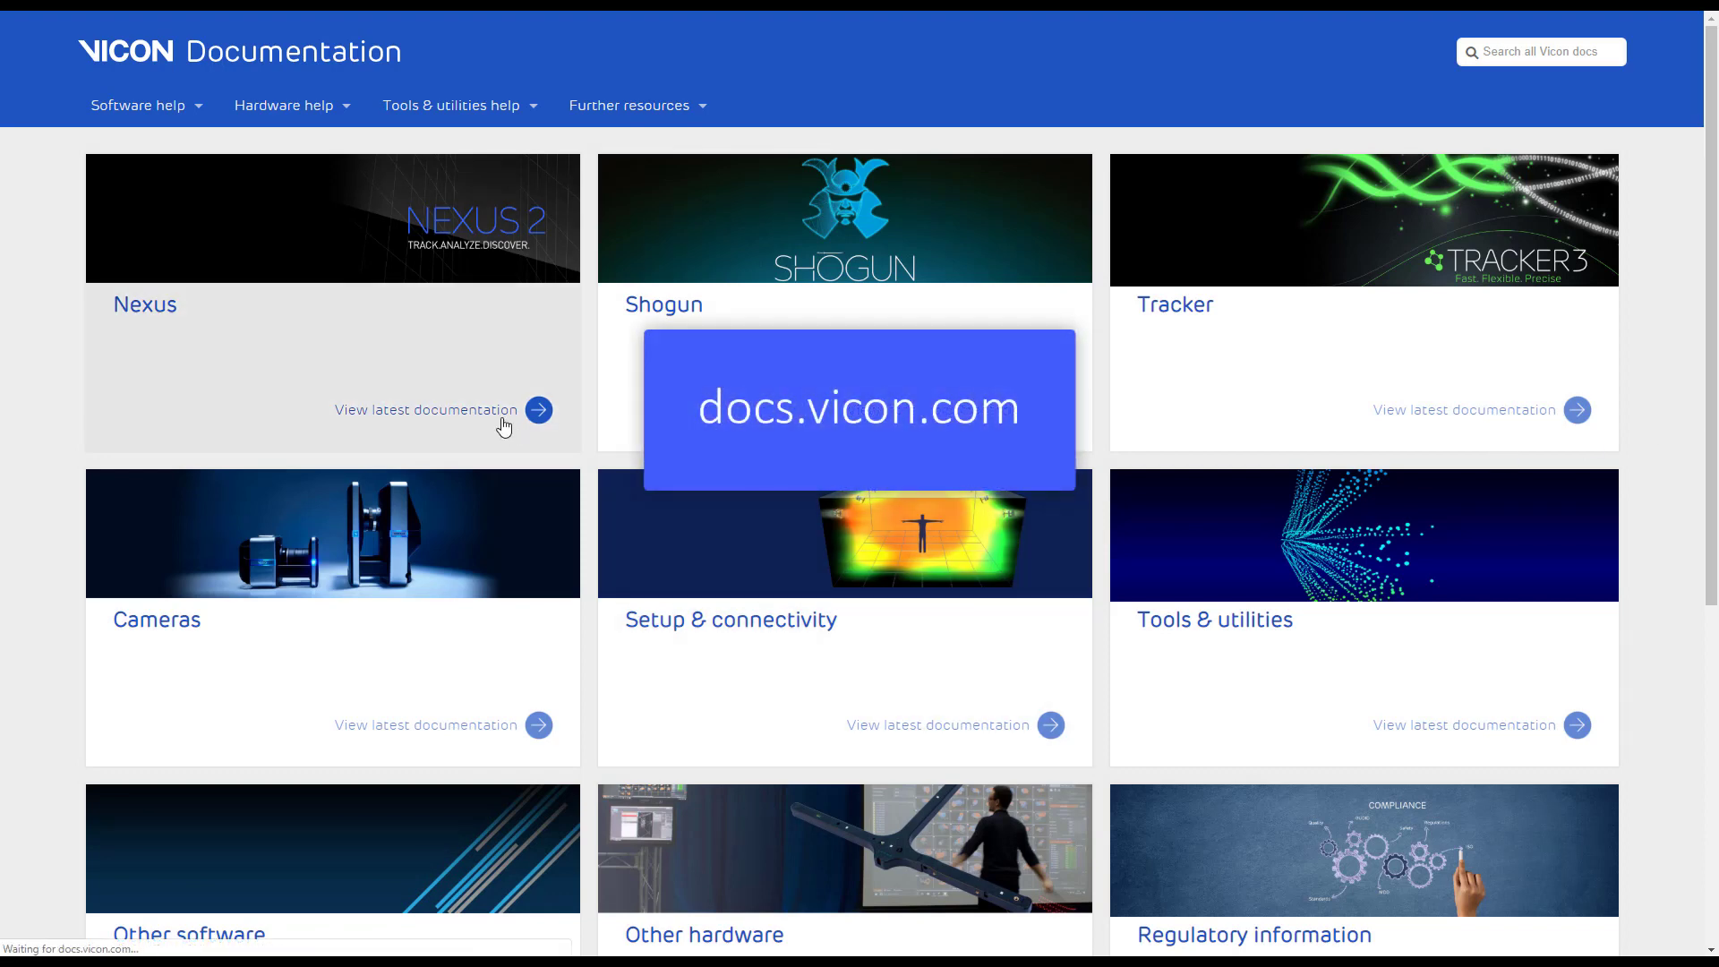